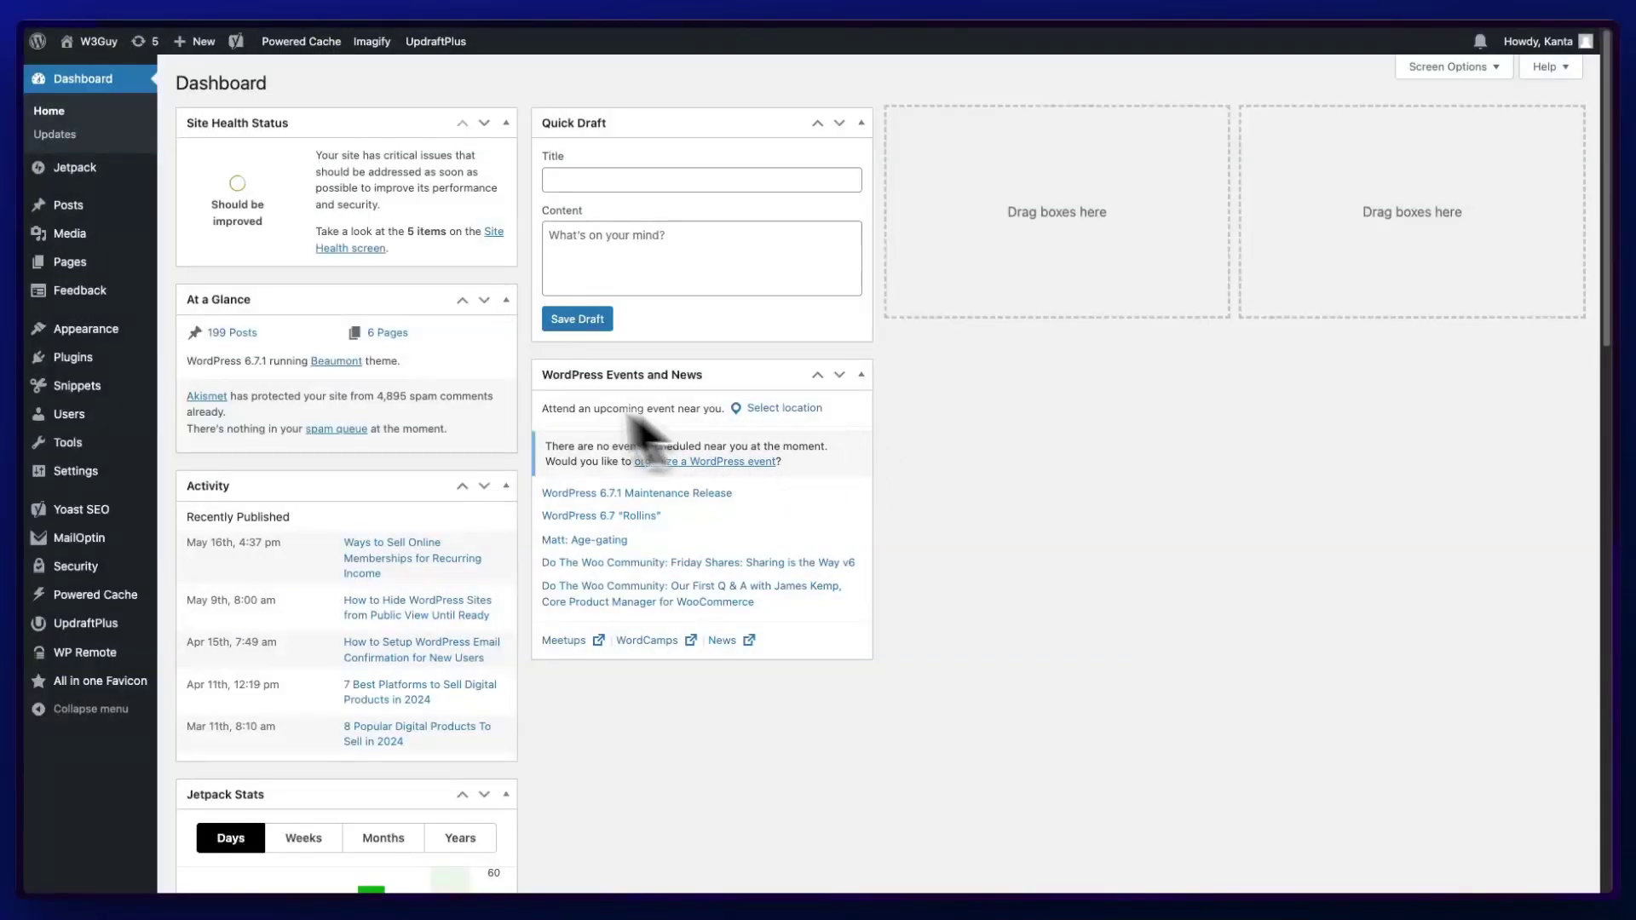
Find the CrawlWP SEO plugin in the plugin directory by searching for "crawlwp", install it and activate it.
mouse_move(119, 358)
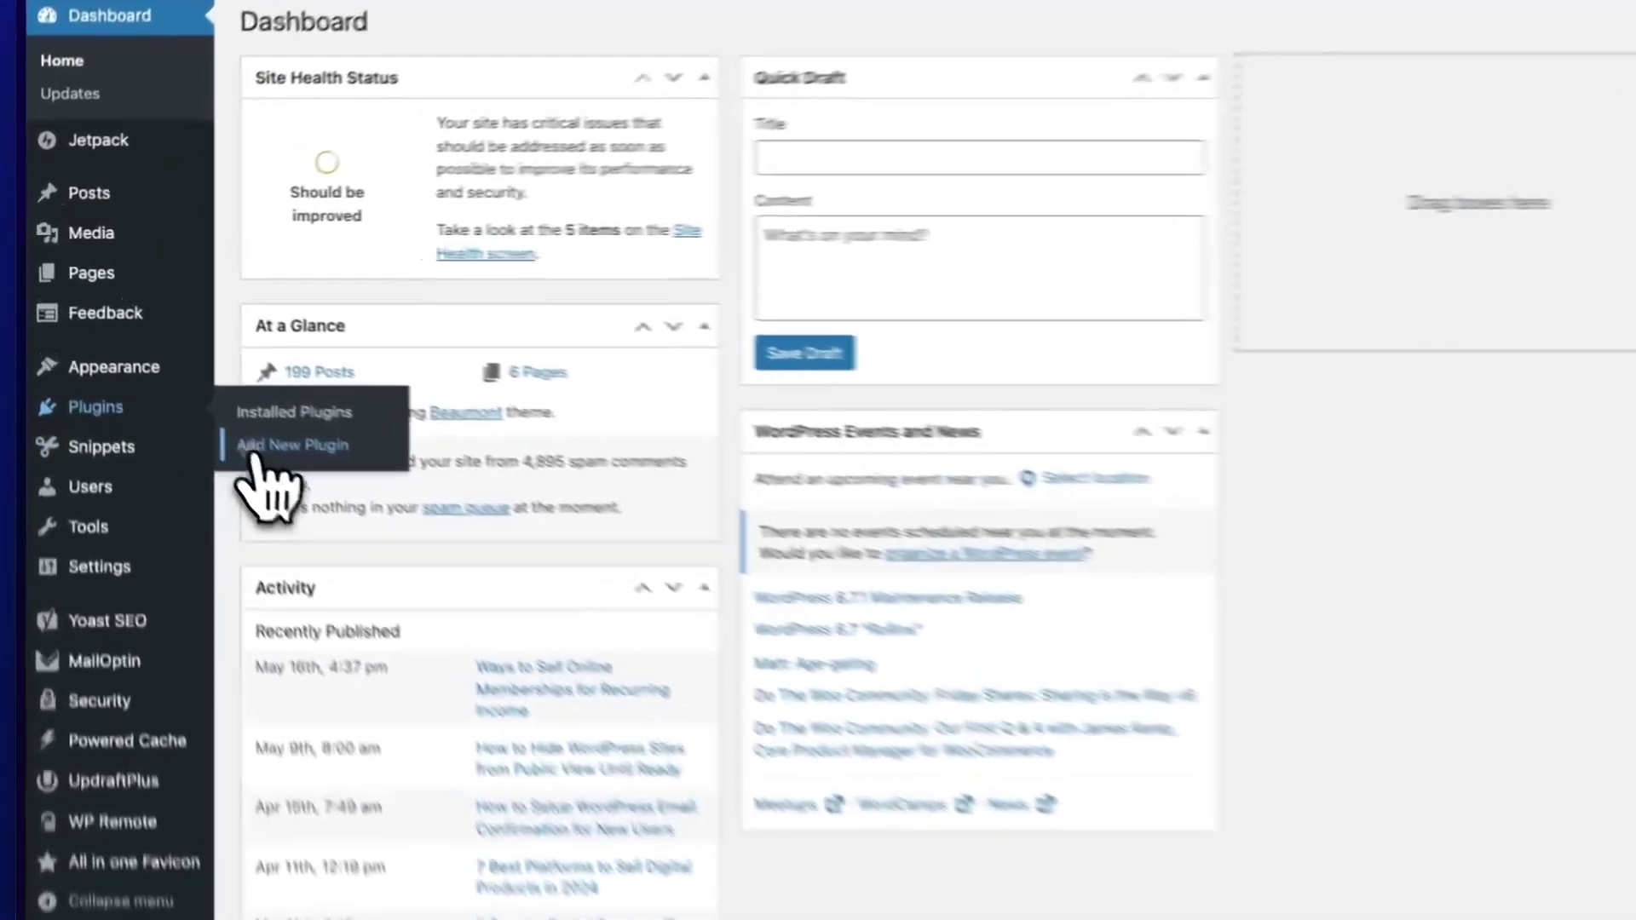
left_click(200, 383)
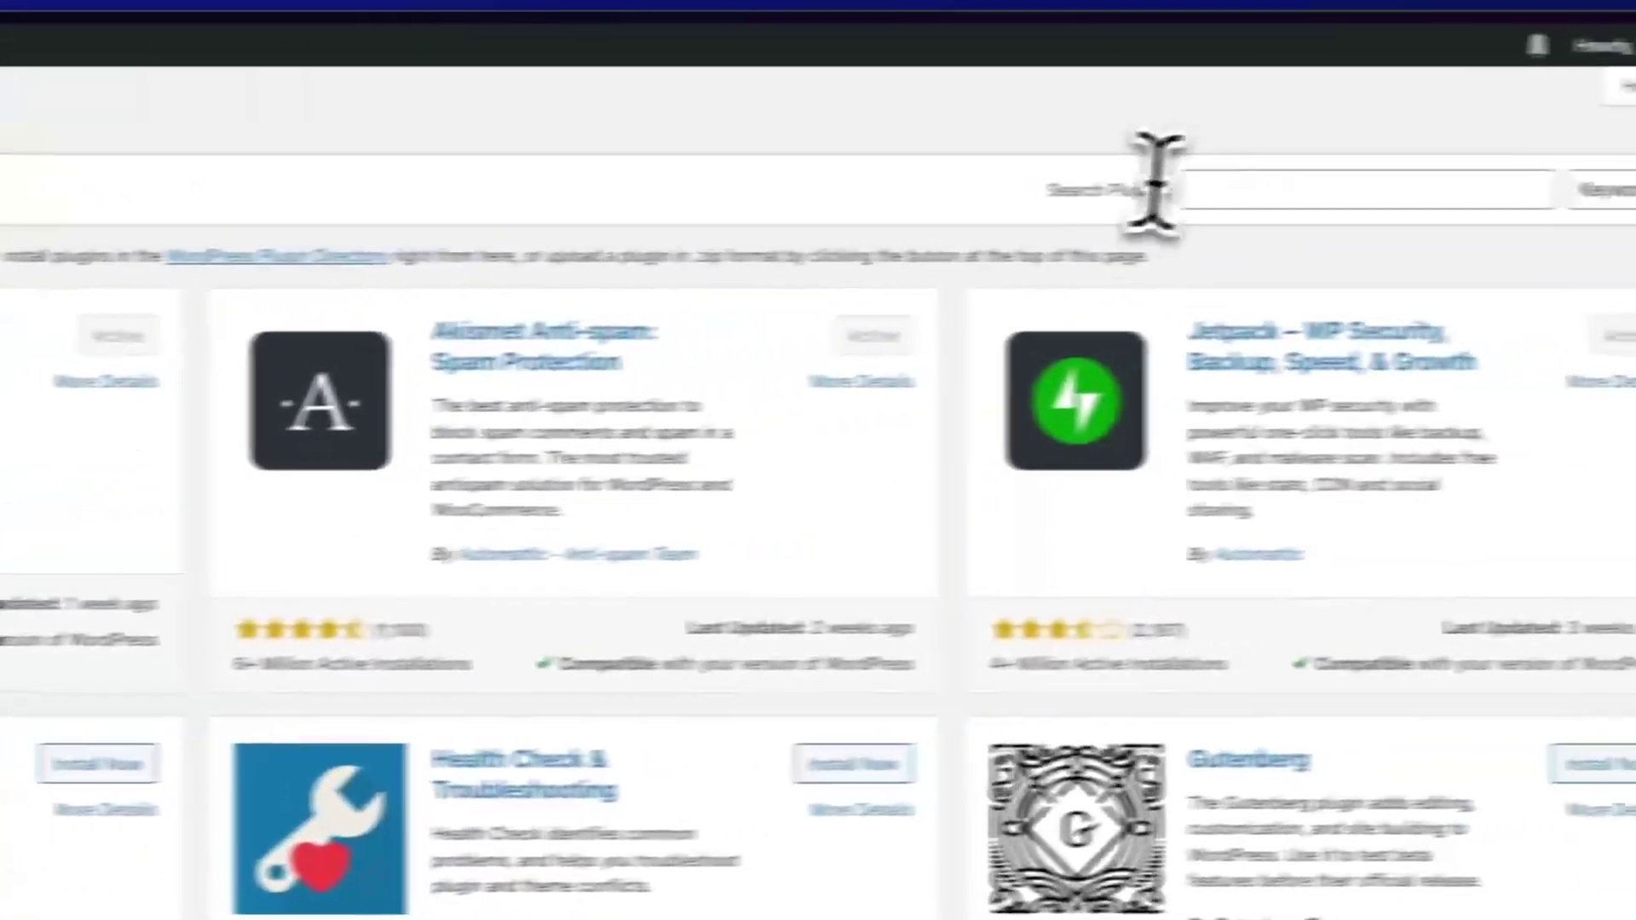
left_click(1108, 200)
type("crawlwp")
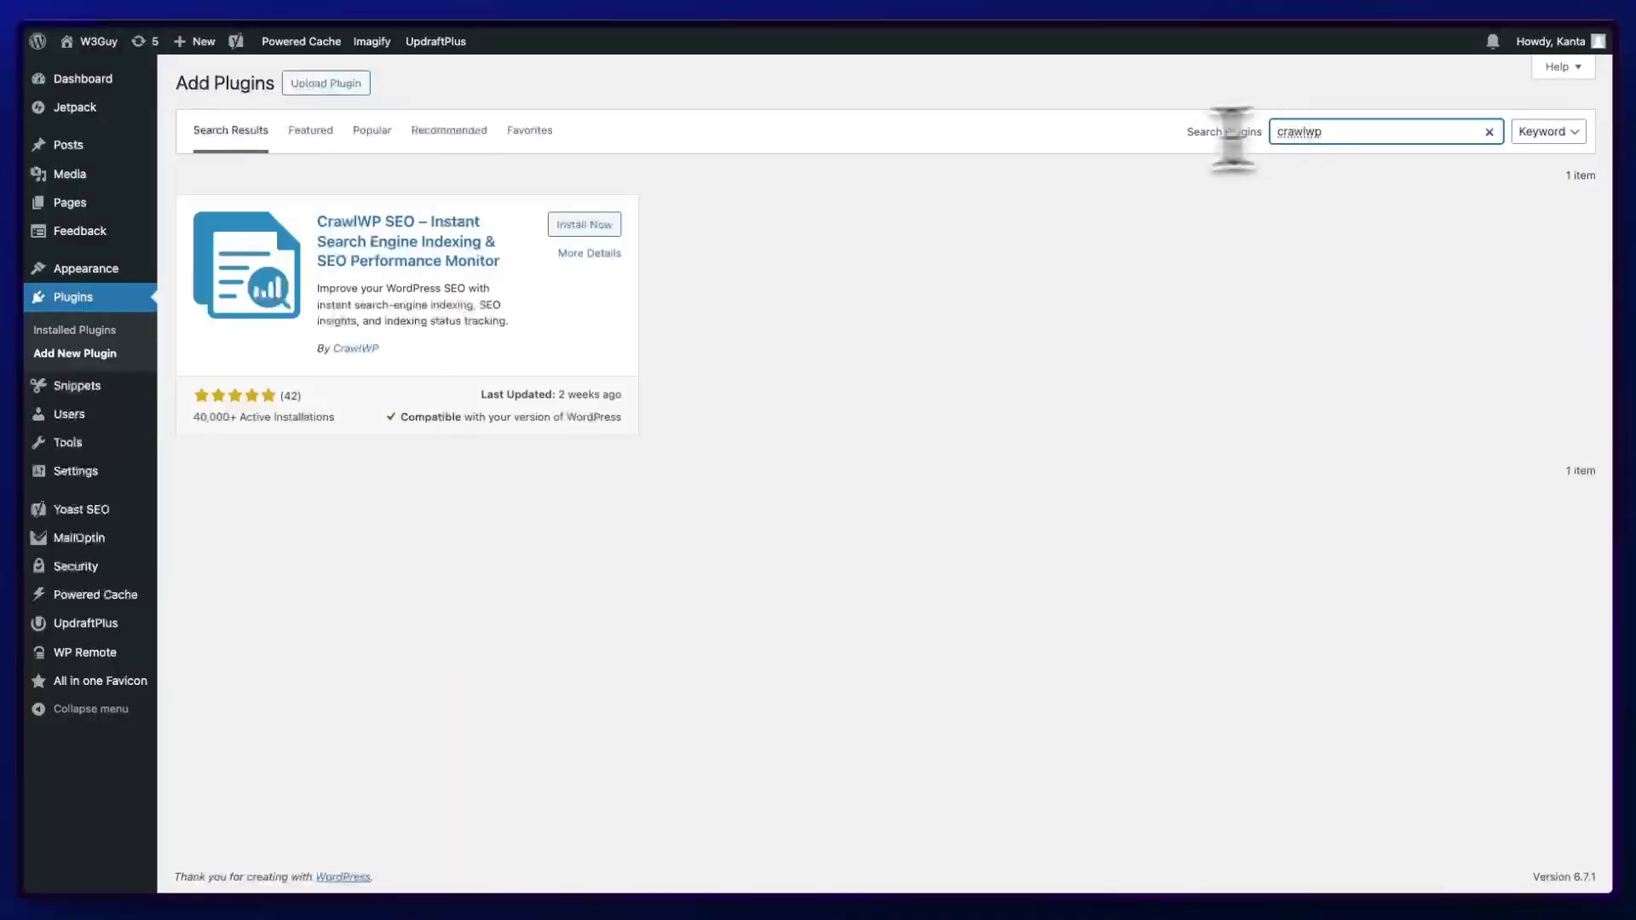
left_click(584, 223)
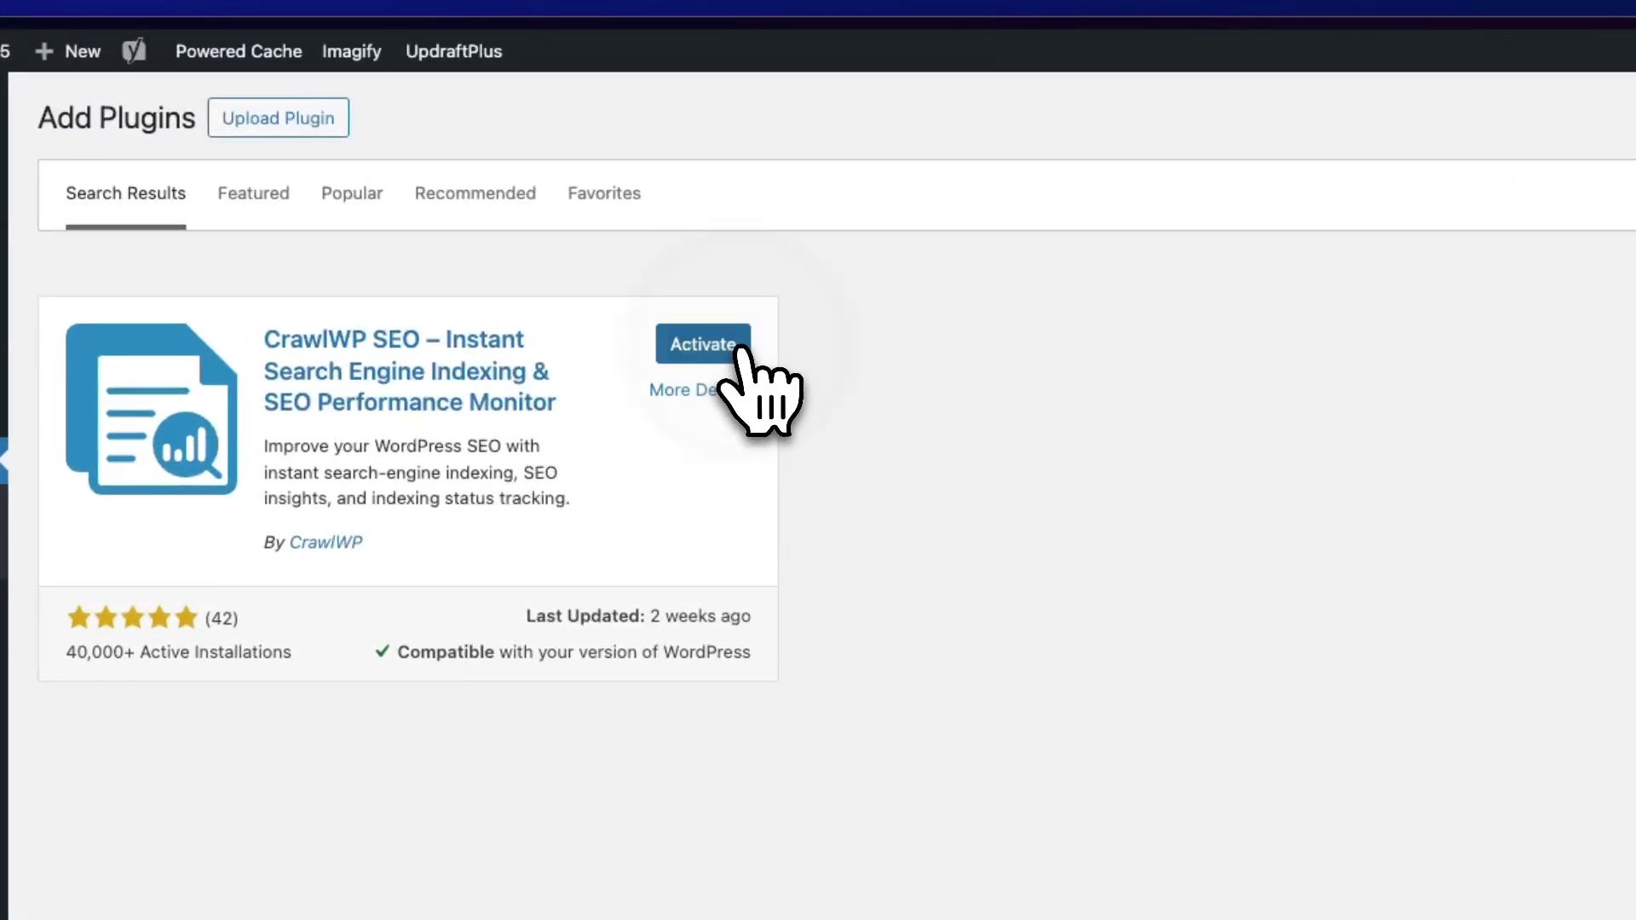
left_click(726, 346)
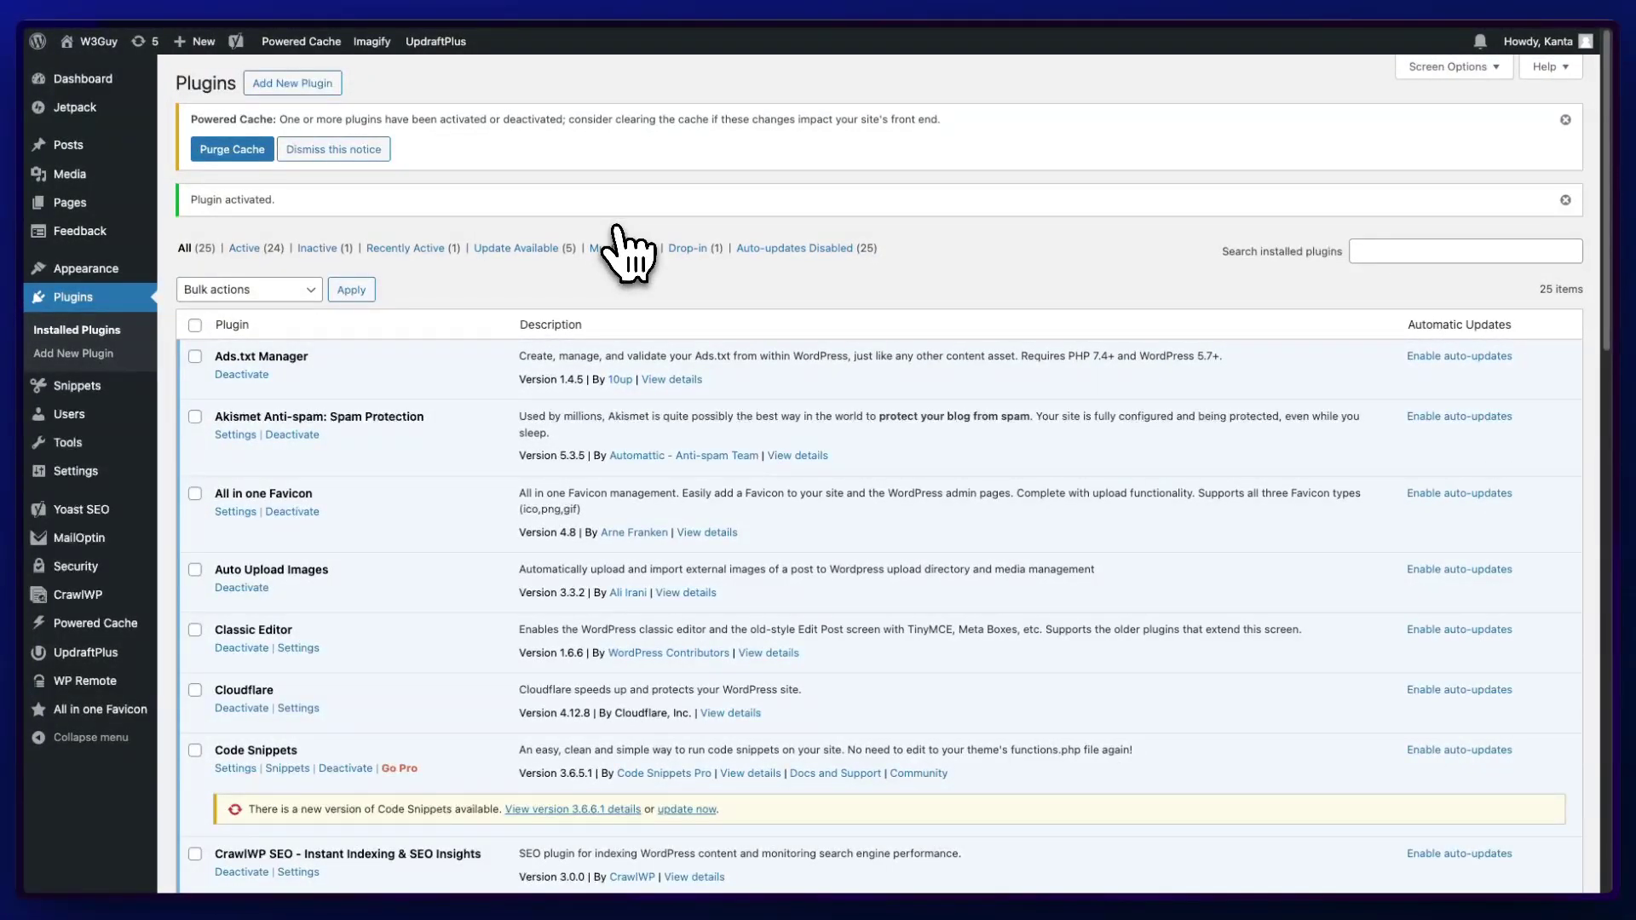
Review CrawlWP's general indexing settings, including the available Ping Delay options.
mouse_move(96, 599)
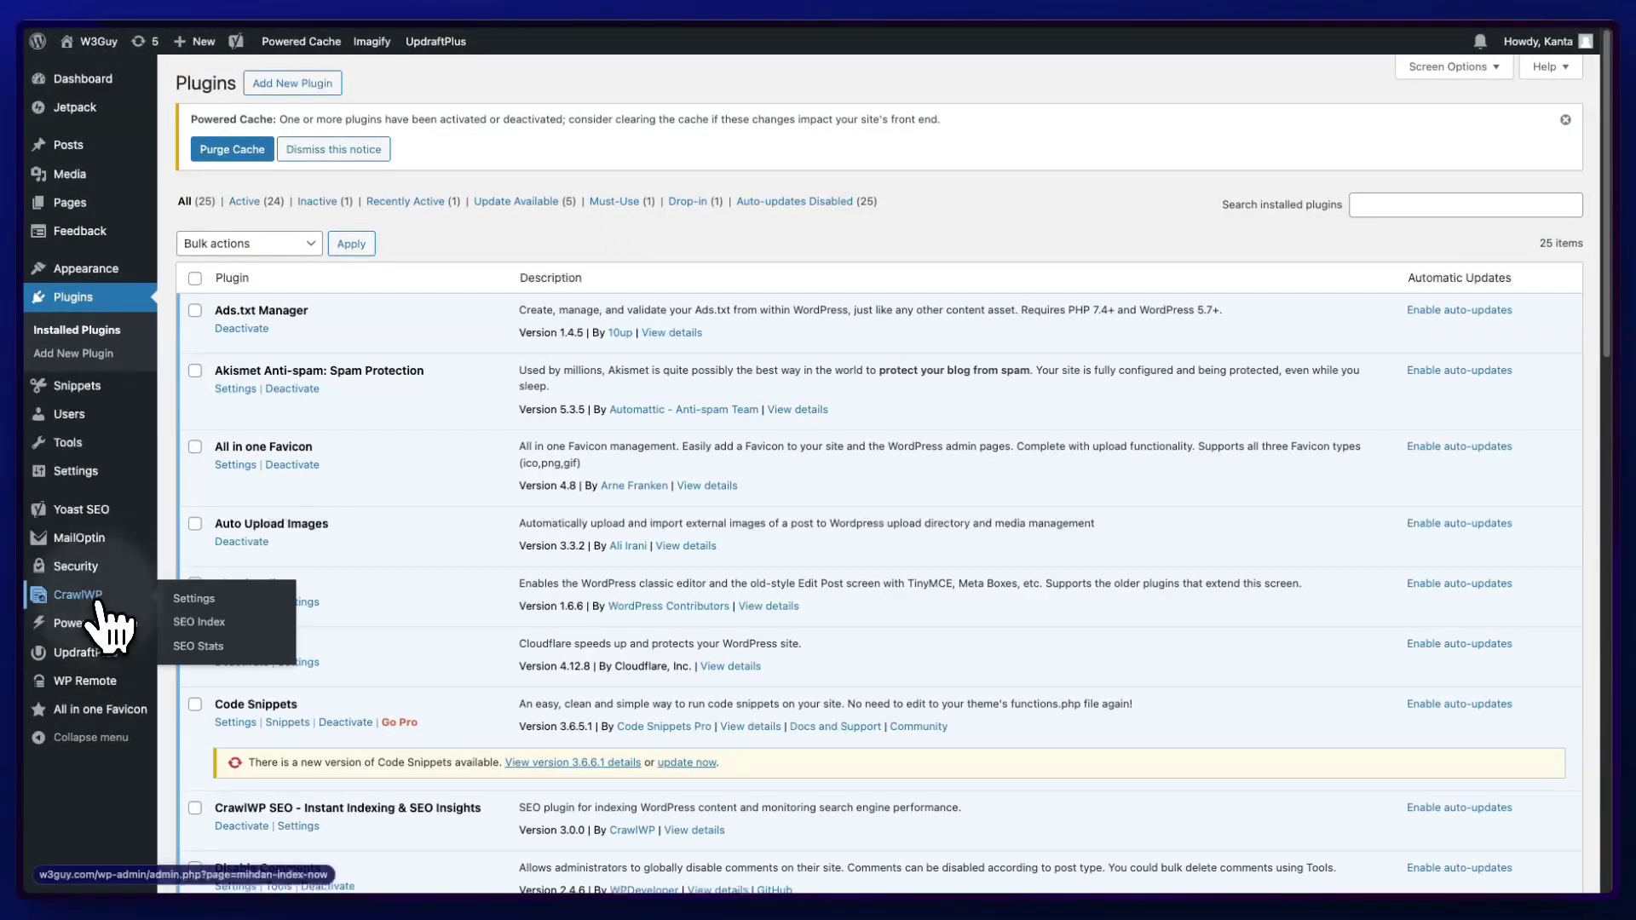
left_click(96, 601)
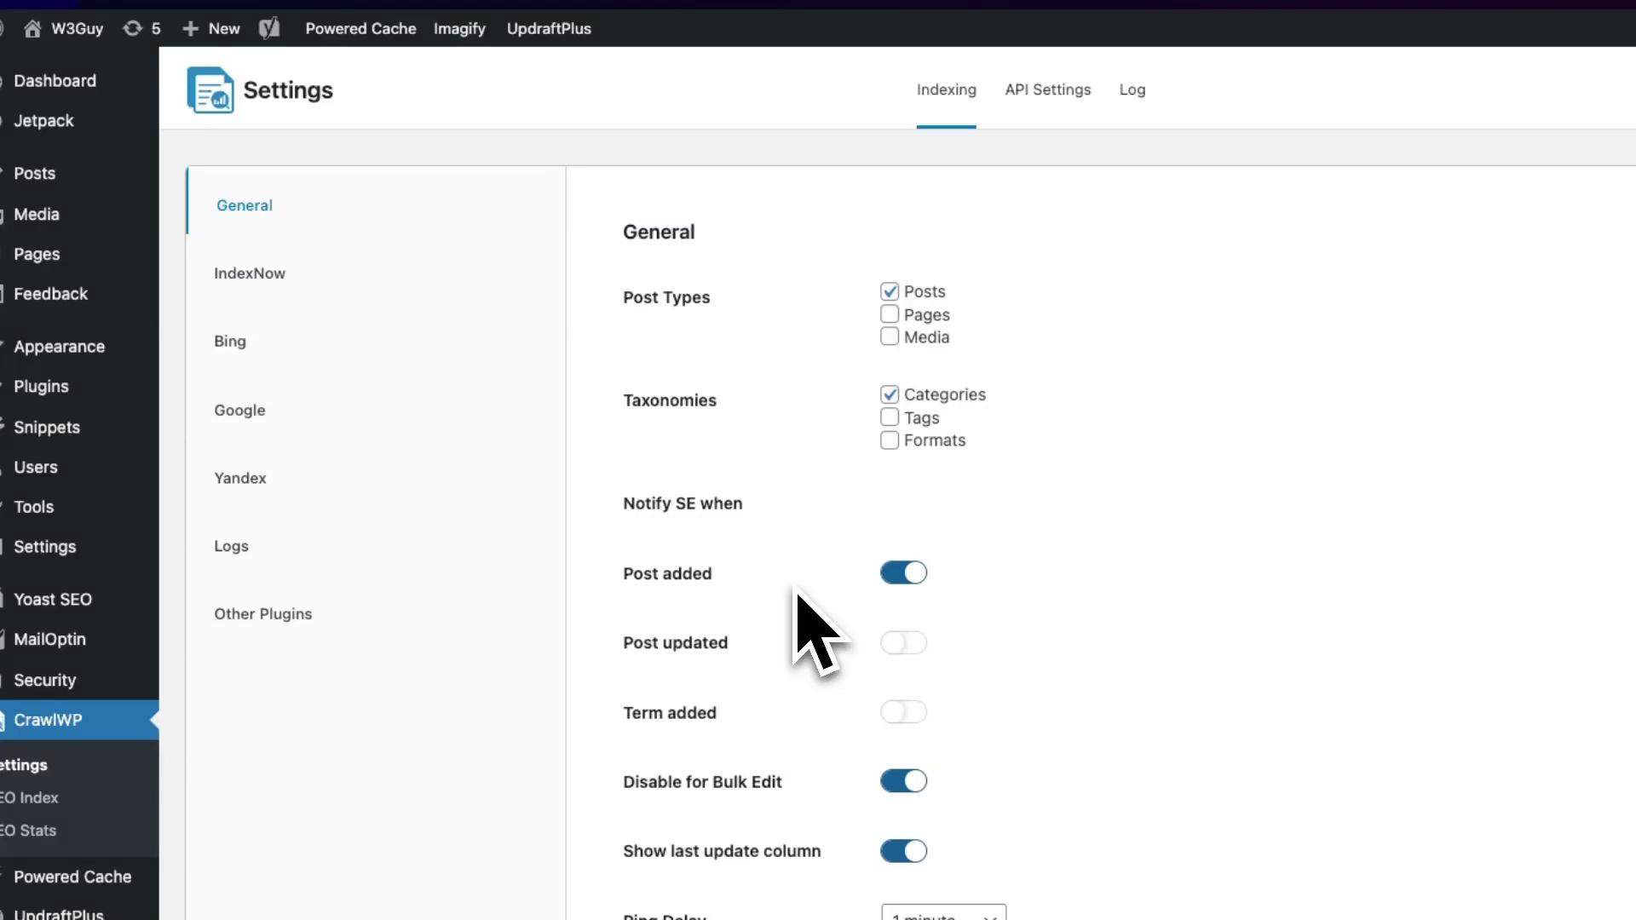
left_click(950, 915)
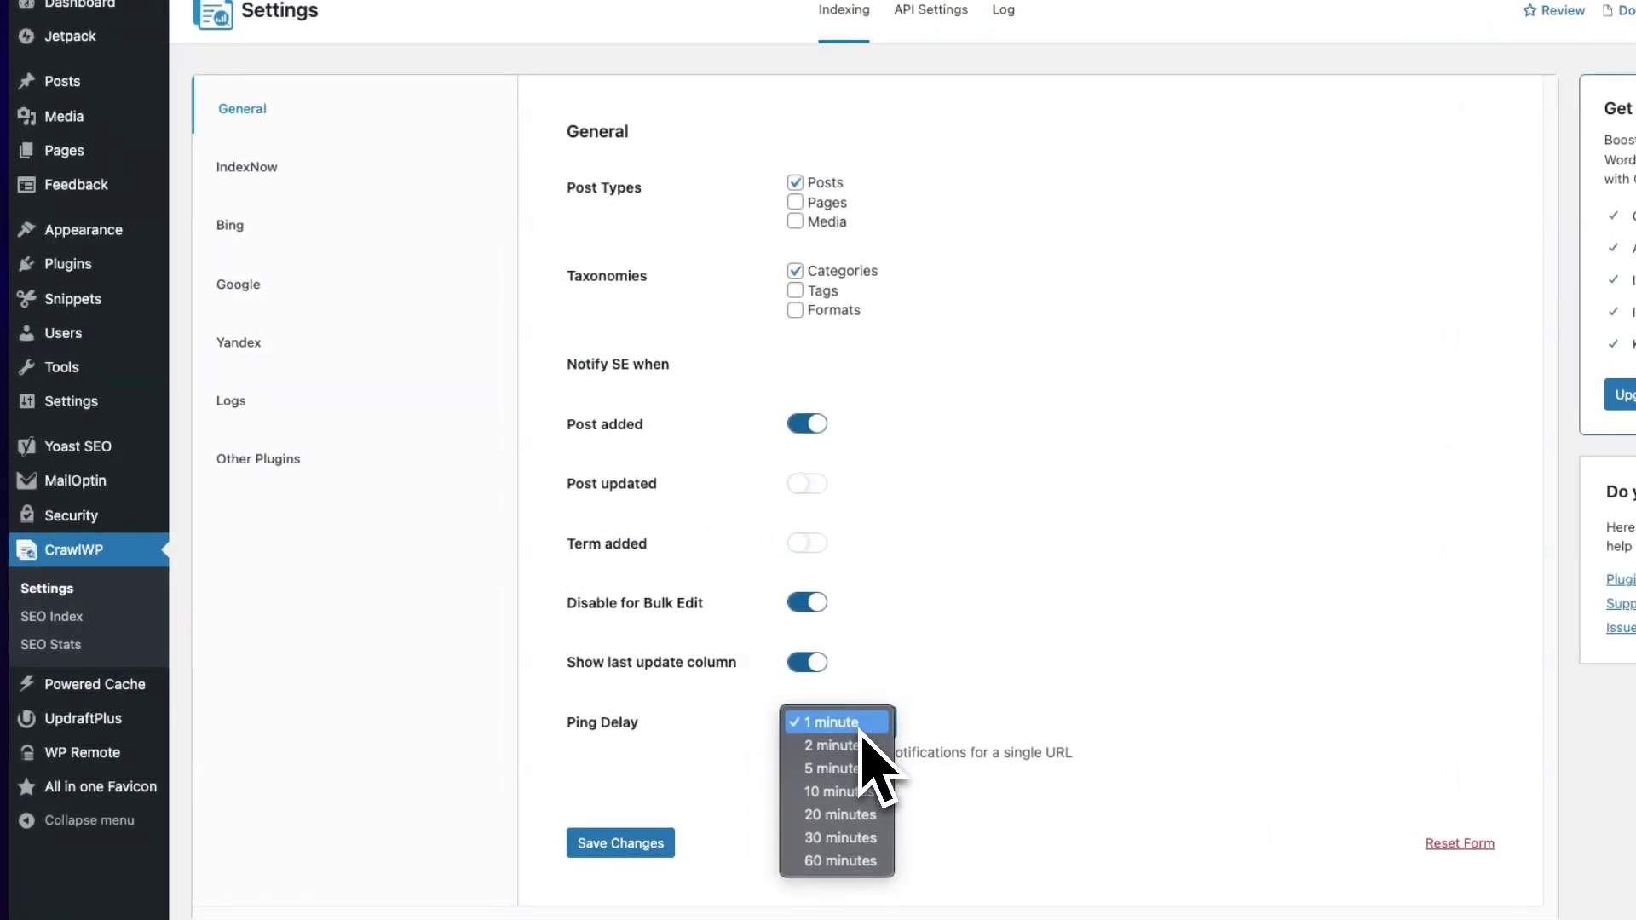
left_click(736, 757)
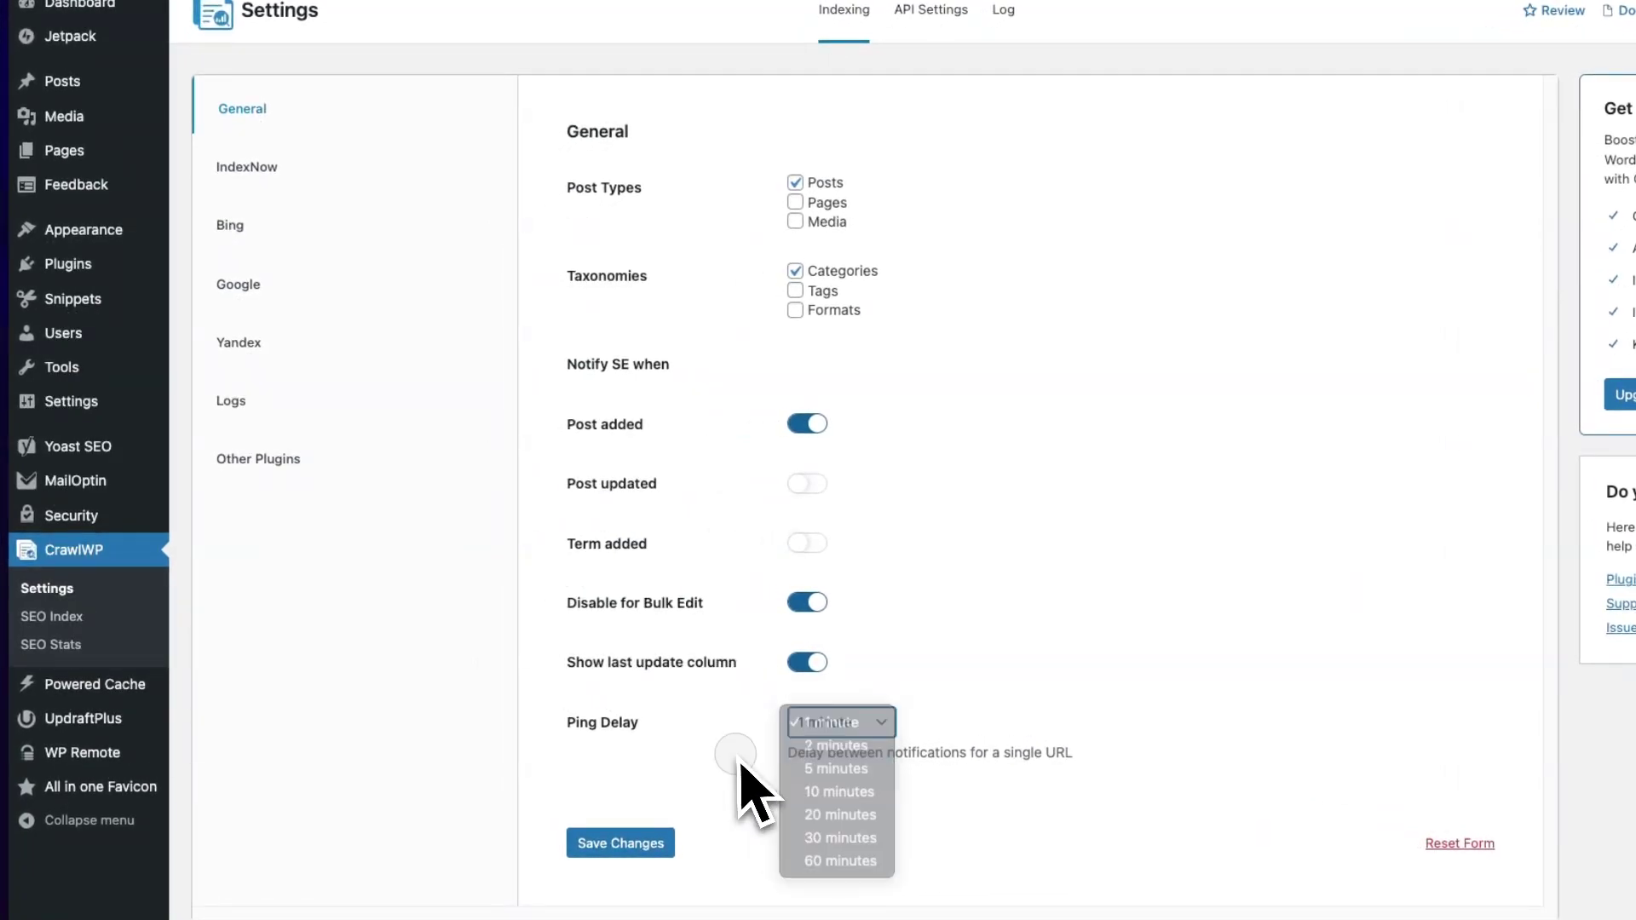
Fill the API Key field in the IndexNow settings with a generated example key.
left_click(229, 170)
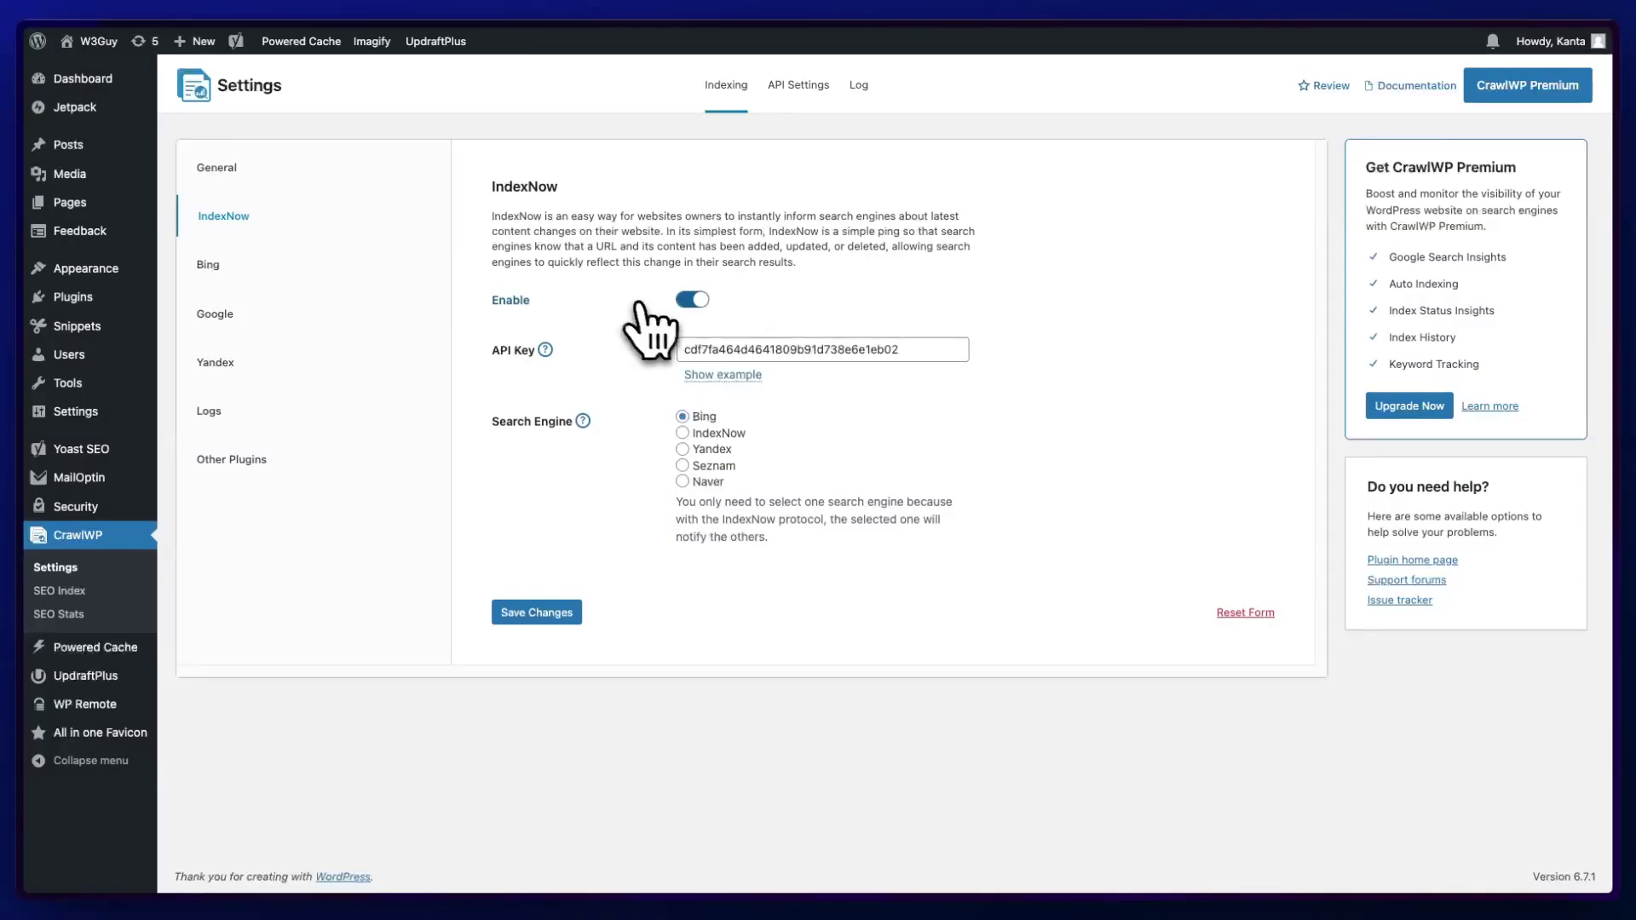
left_click(725, 374)
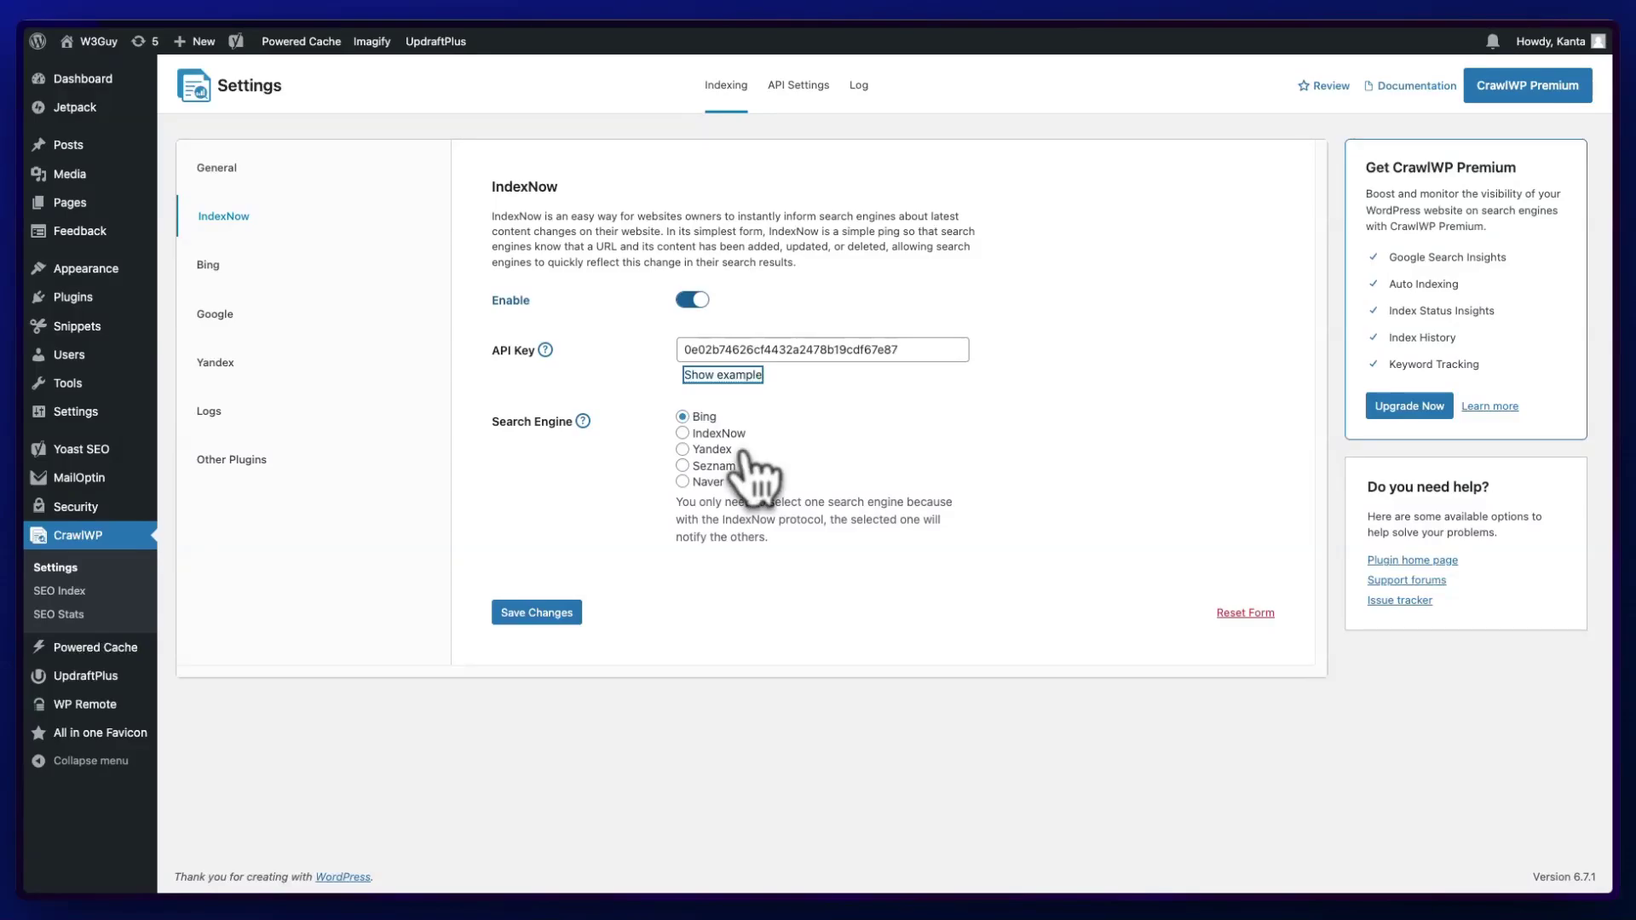
Review the Bing, Google, Yandex and Logs indexing settings, including the log lifetime.
left_click(208, 265)
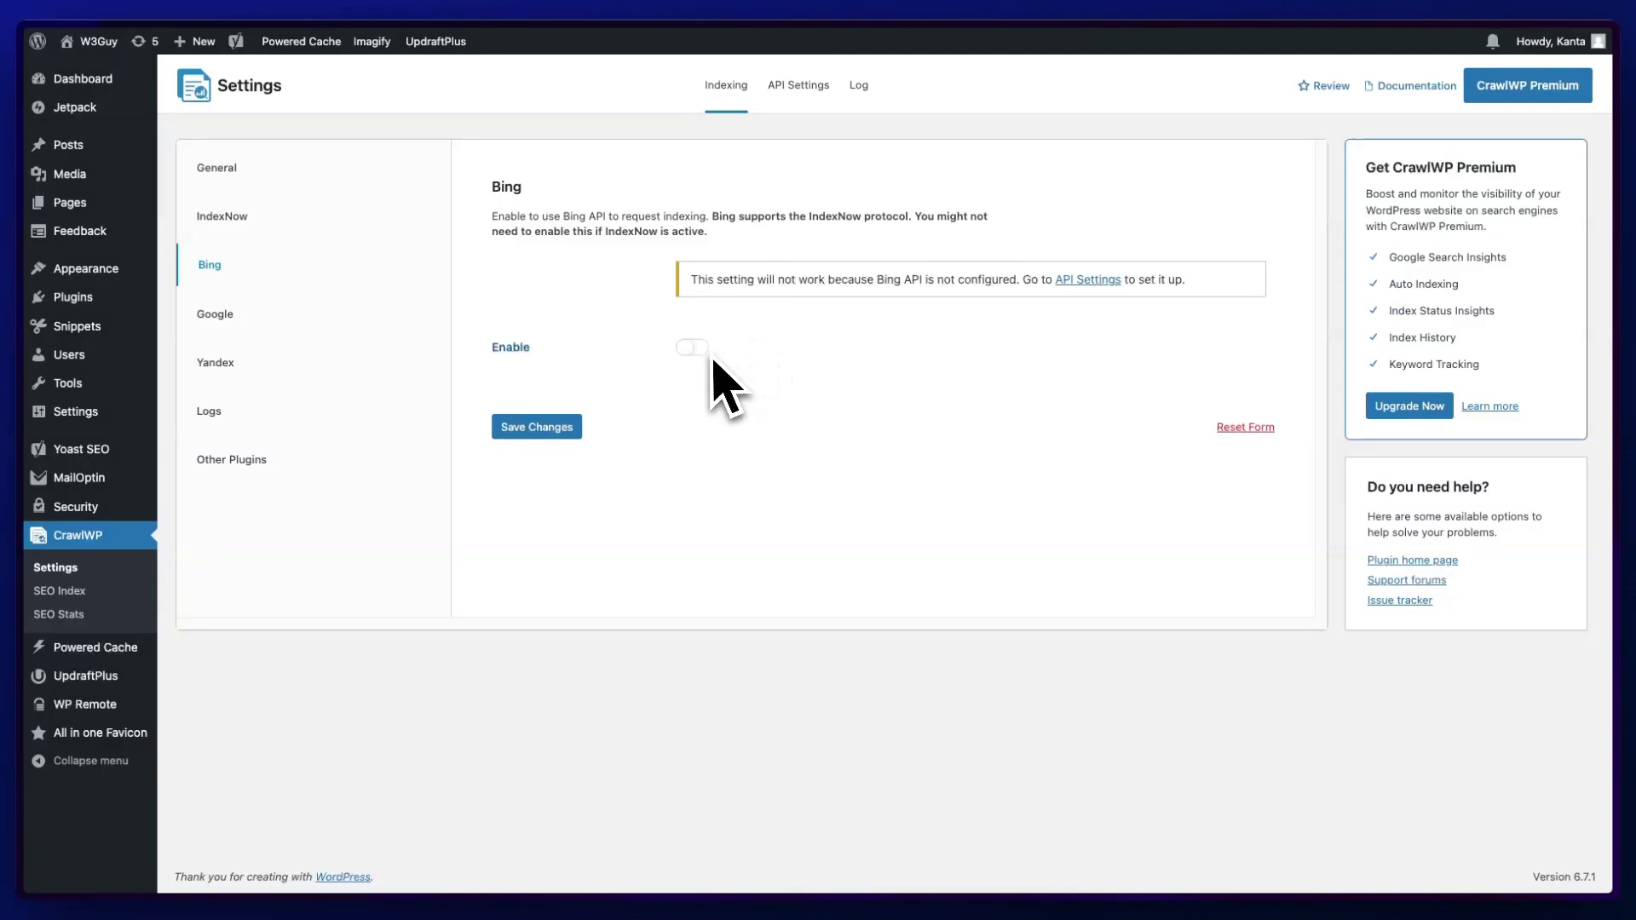
left_click(214, 314)
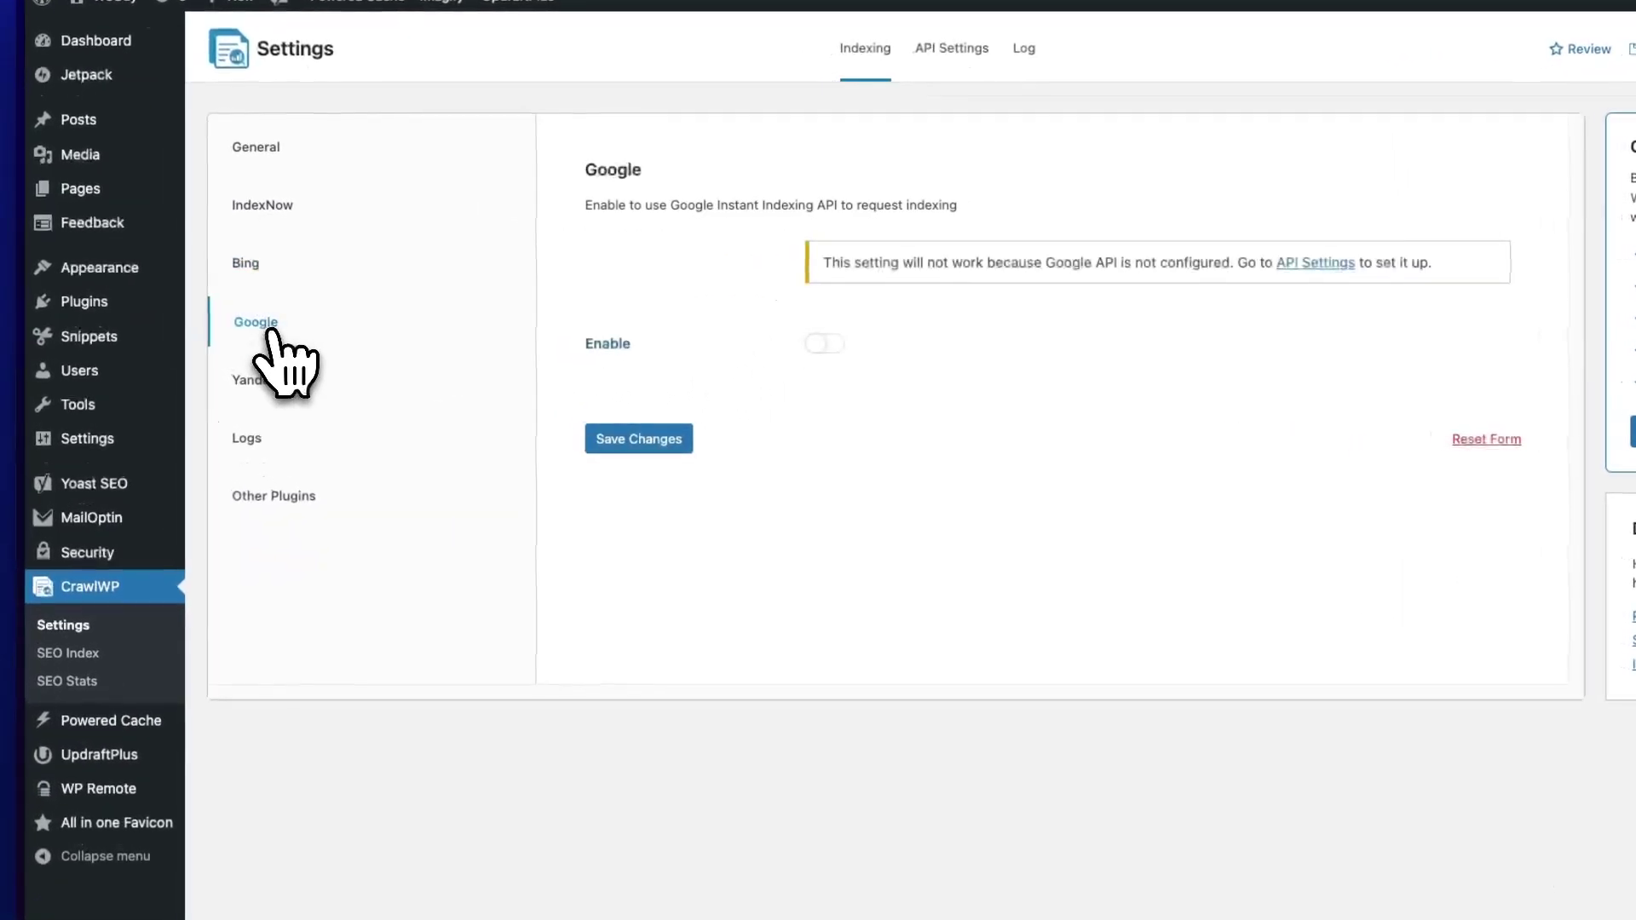
left_click(271, 379)
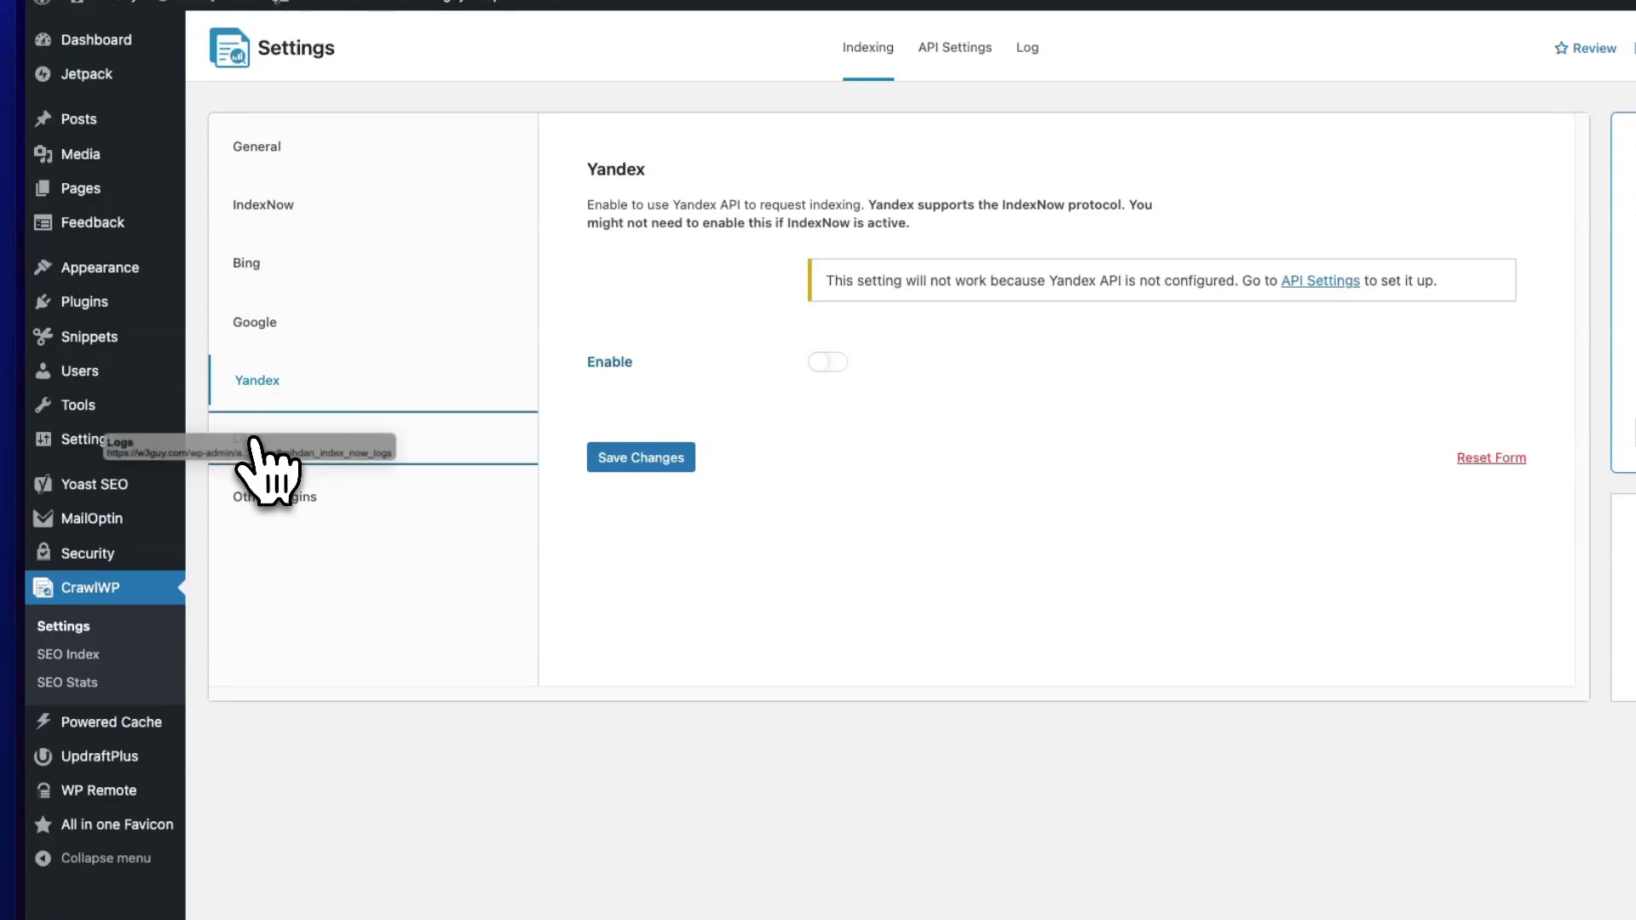
left_click(254, 441)
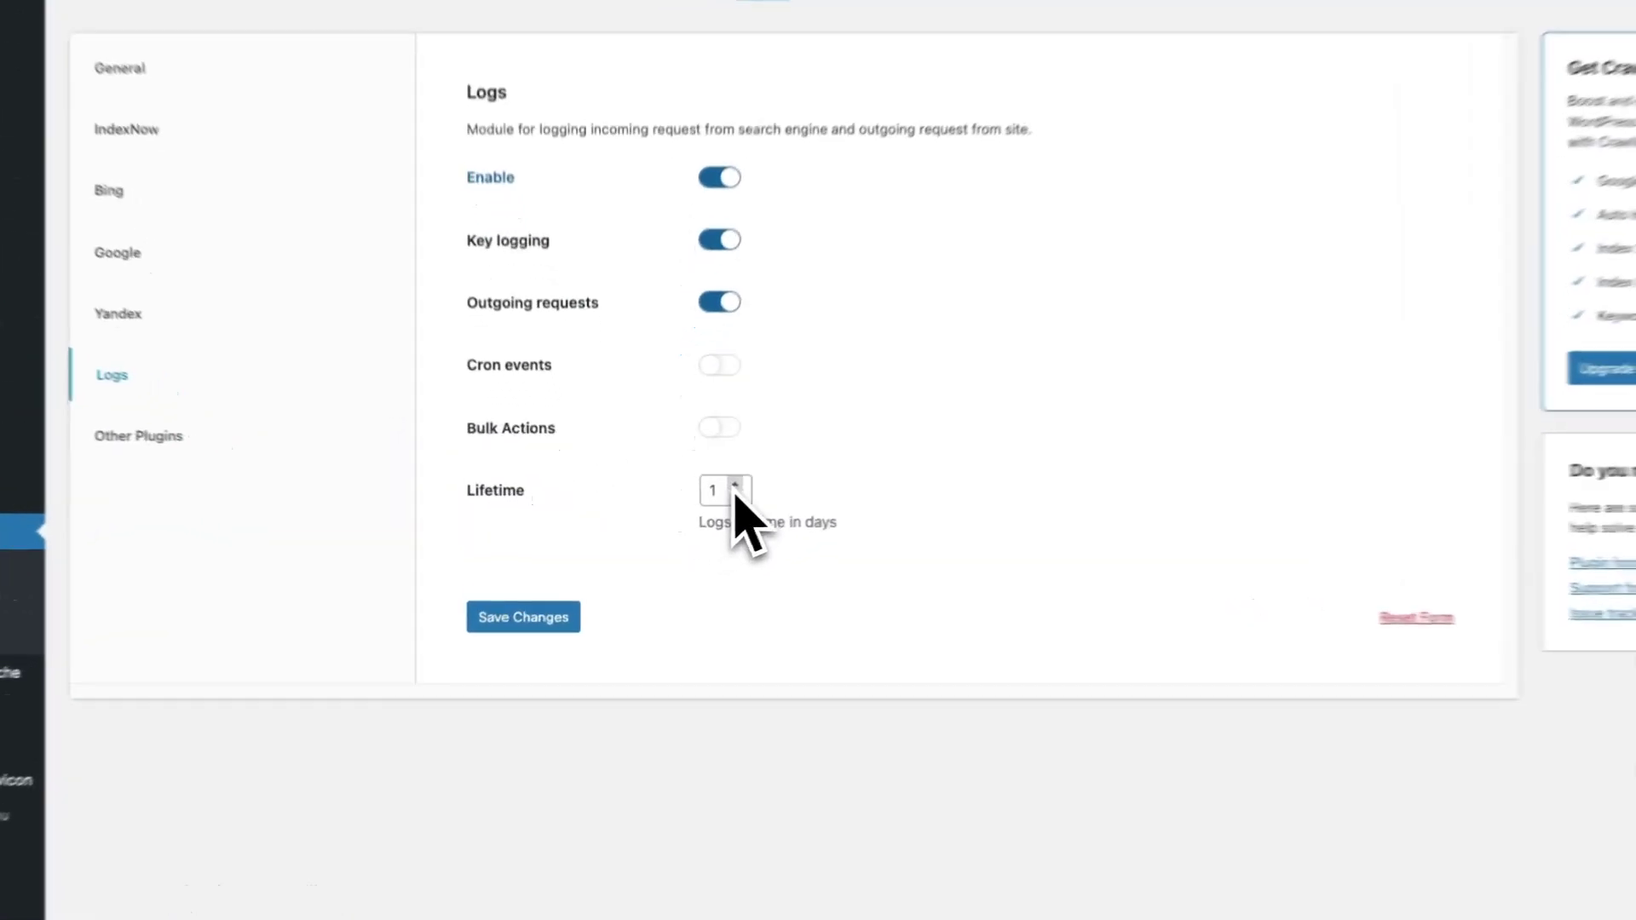
double_click(706, 499)
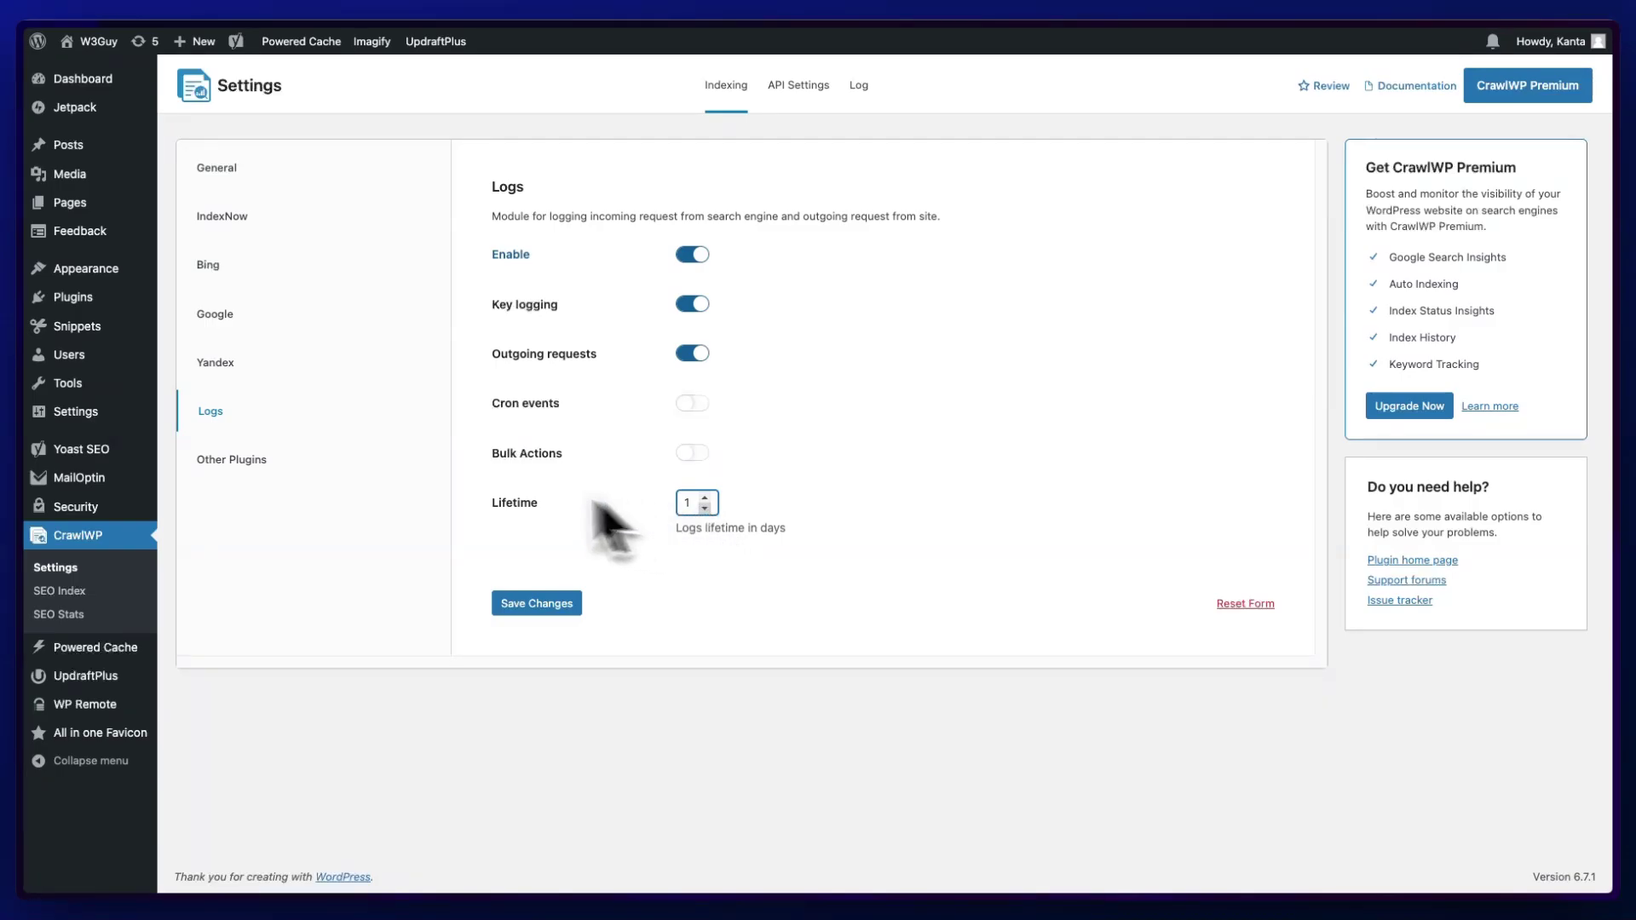
Look through the recommended other plugins and the CrawlWP Premium pricing plans.
left_click(341, 468)
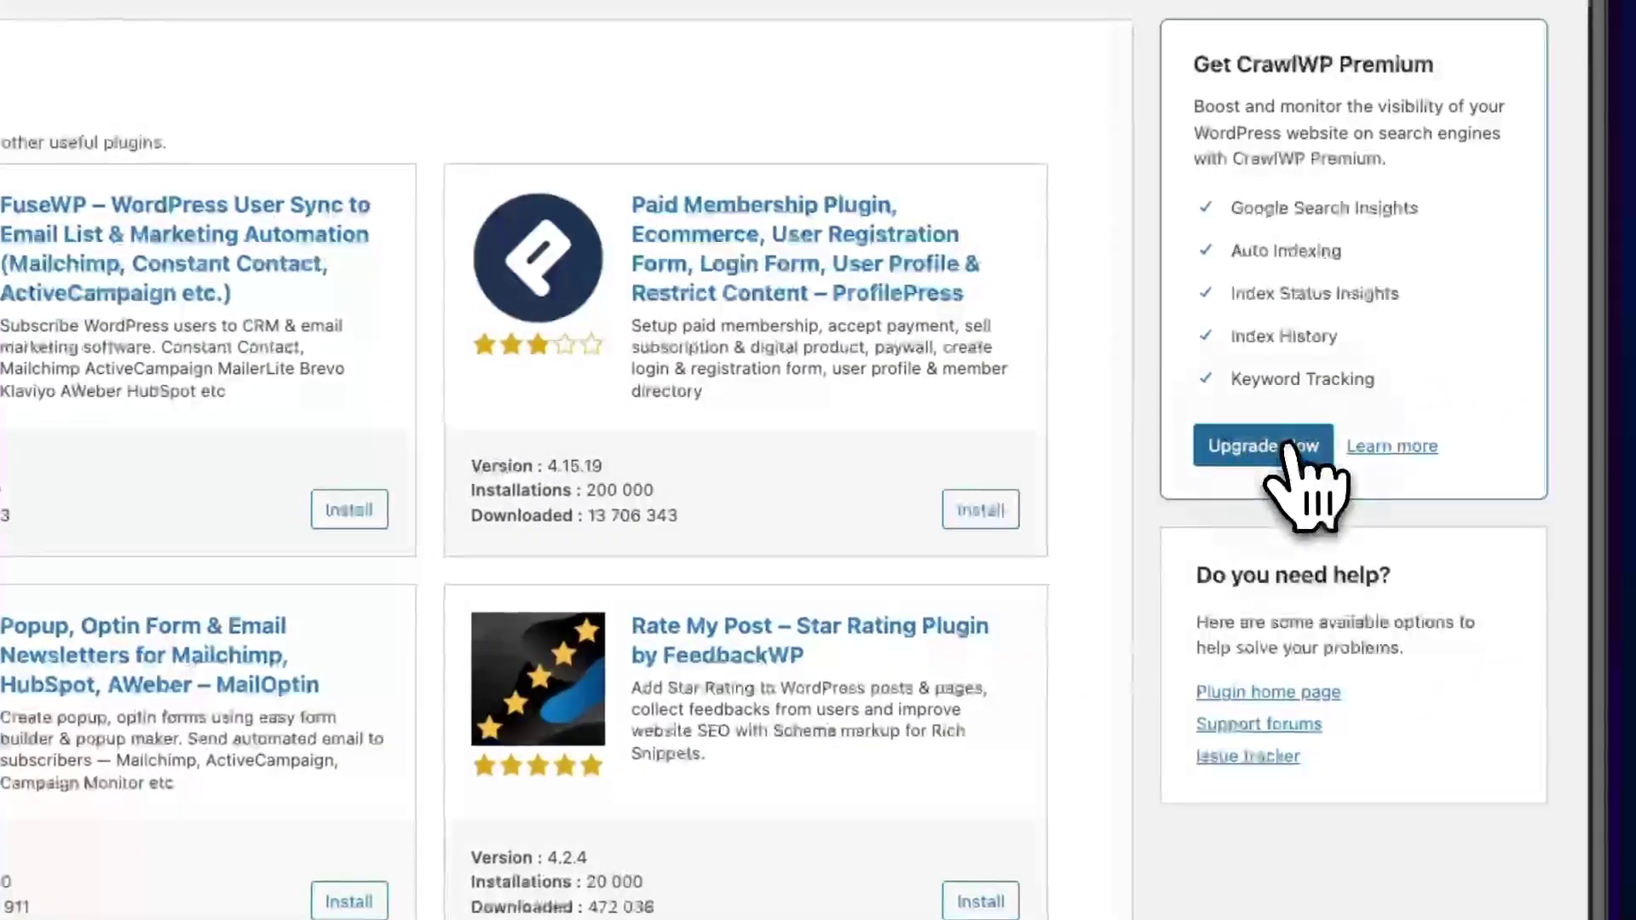
left_click(1286, 446)
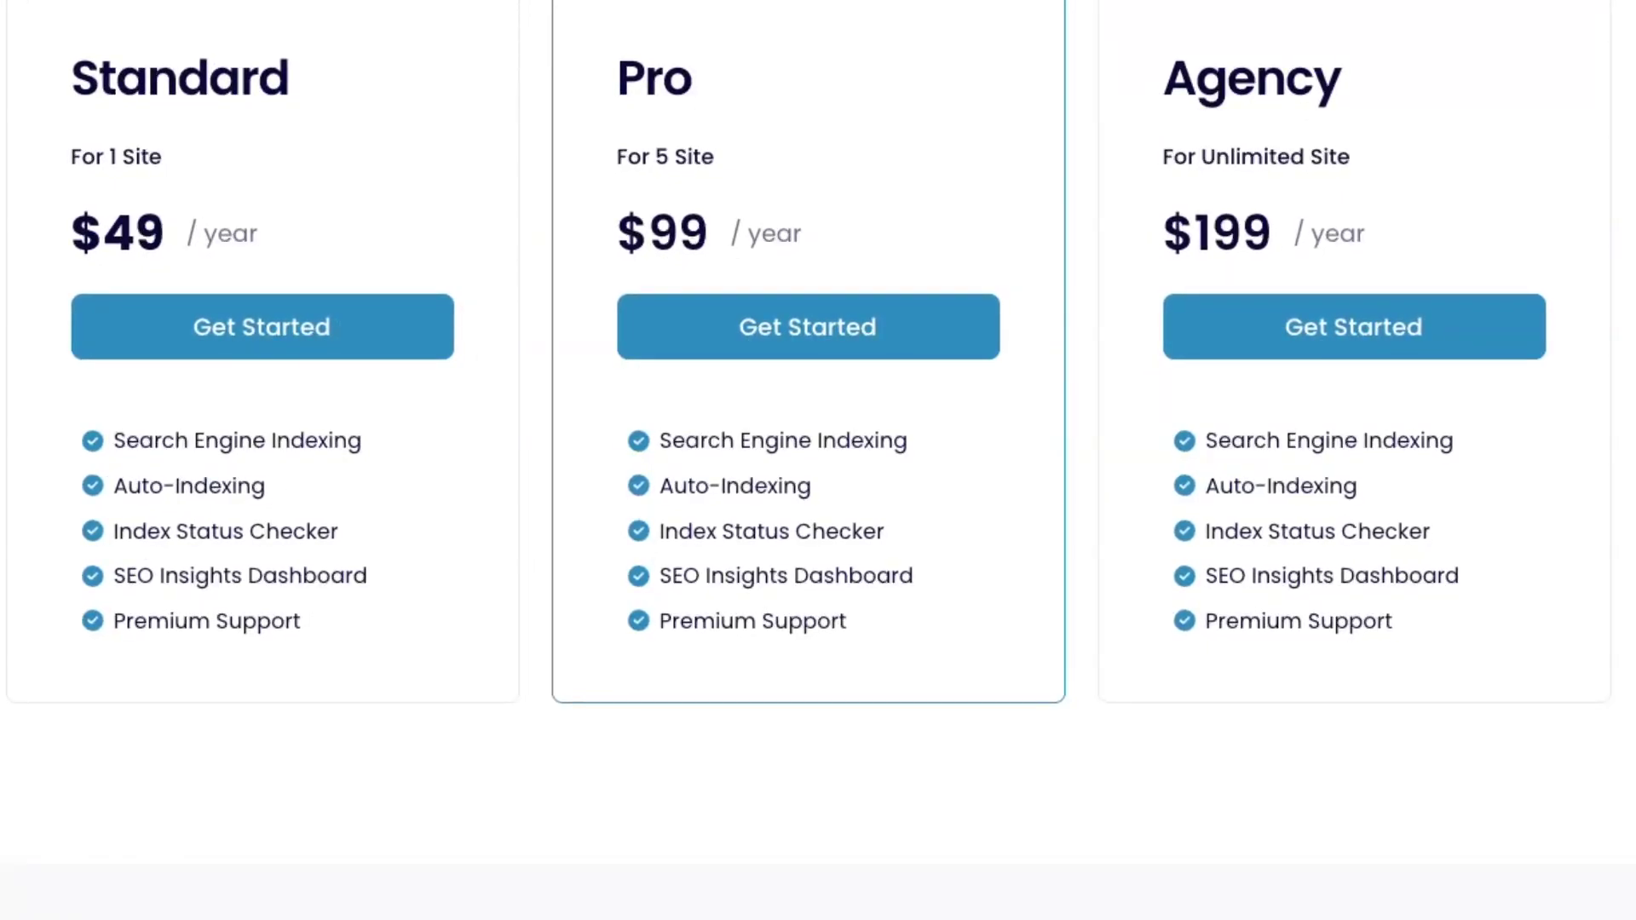
scroll(811, 460, "up", 3)
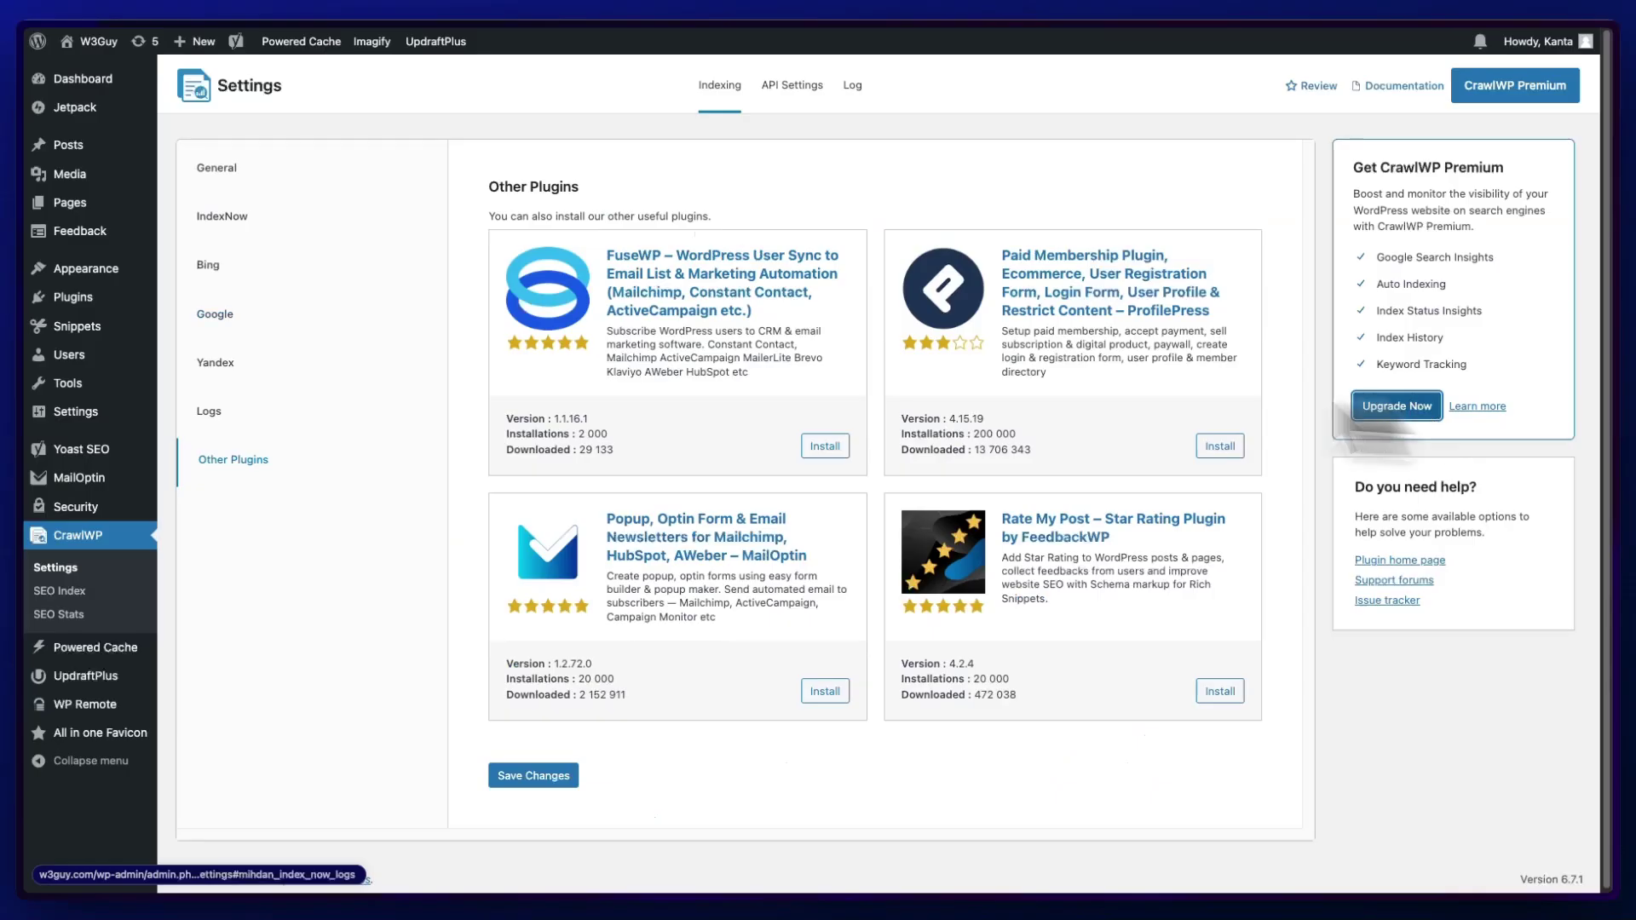
Upload the plugin file crawlwp-pro.zip, install it and activate the plugin.
mouse_move(128, 298)
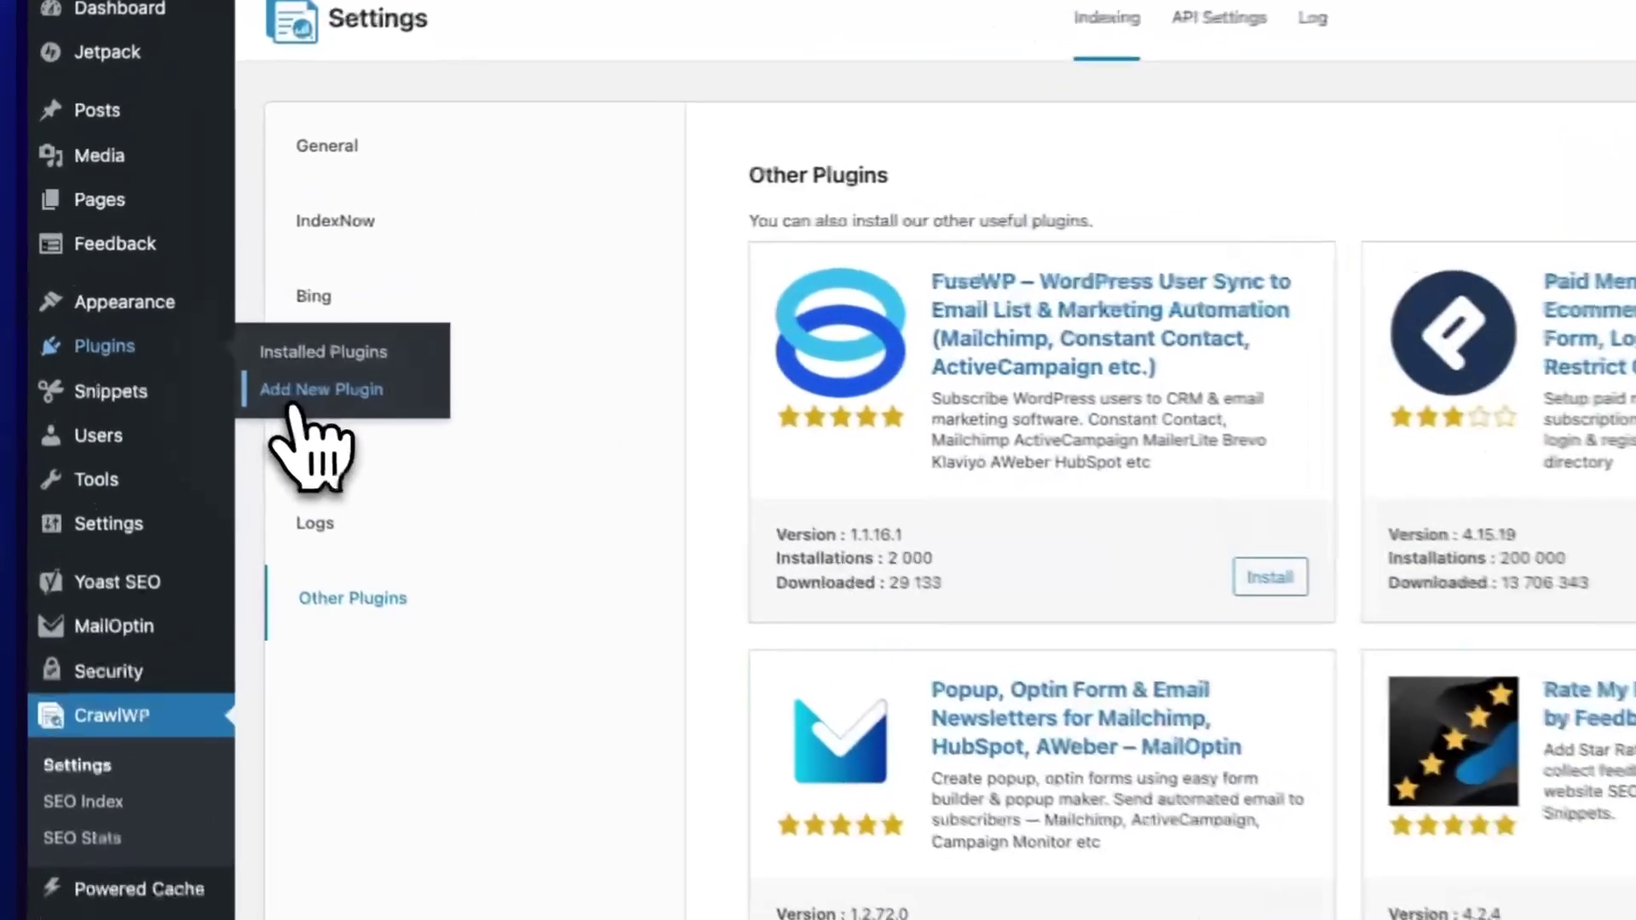
left_click(196, 332)
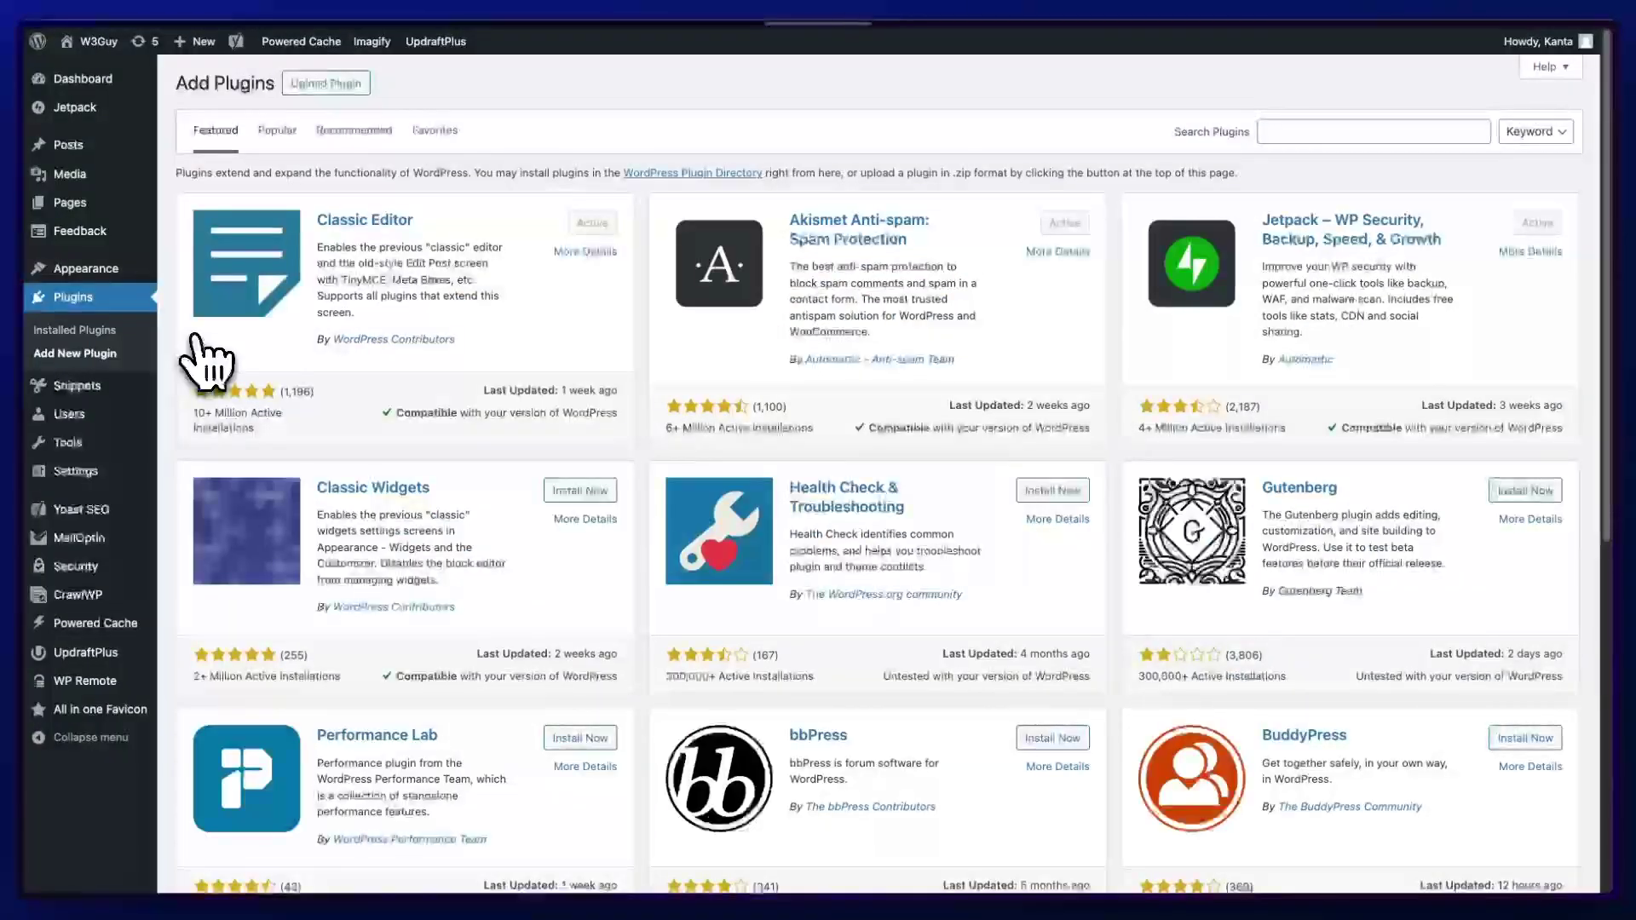
left_click(341, 83)
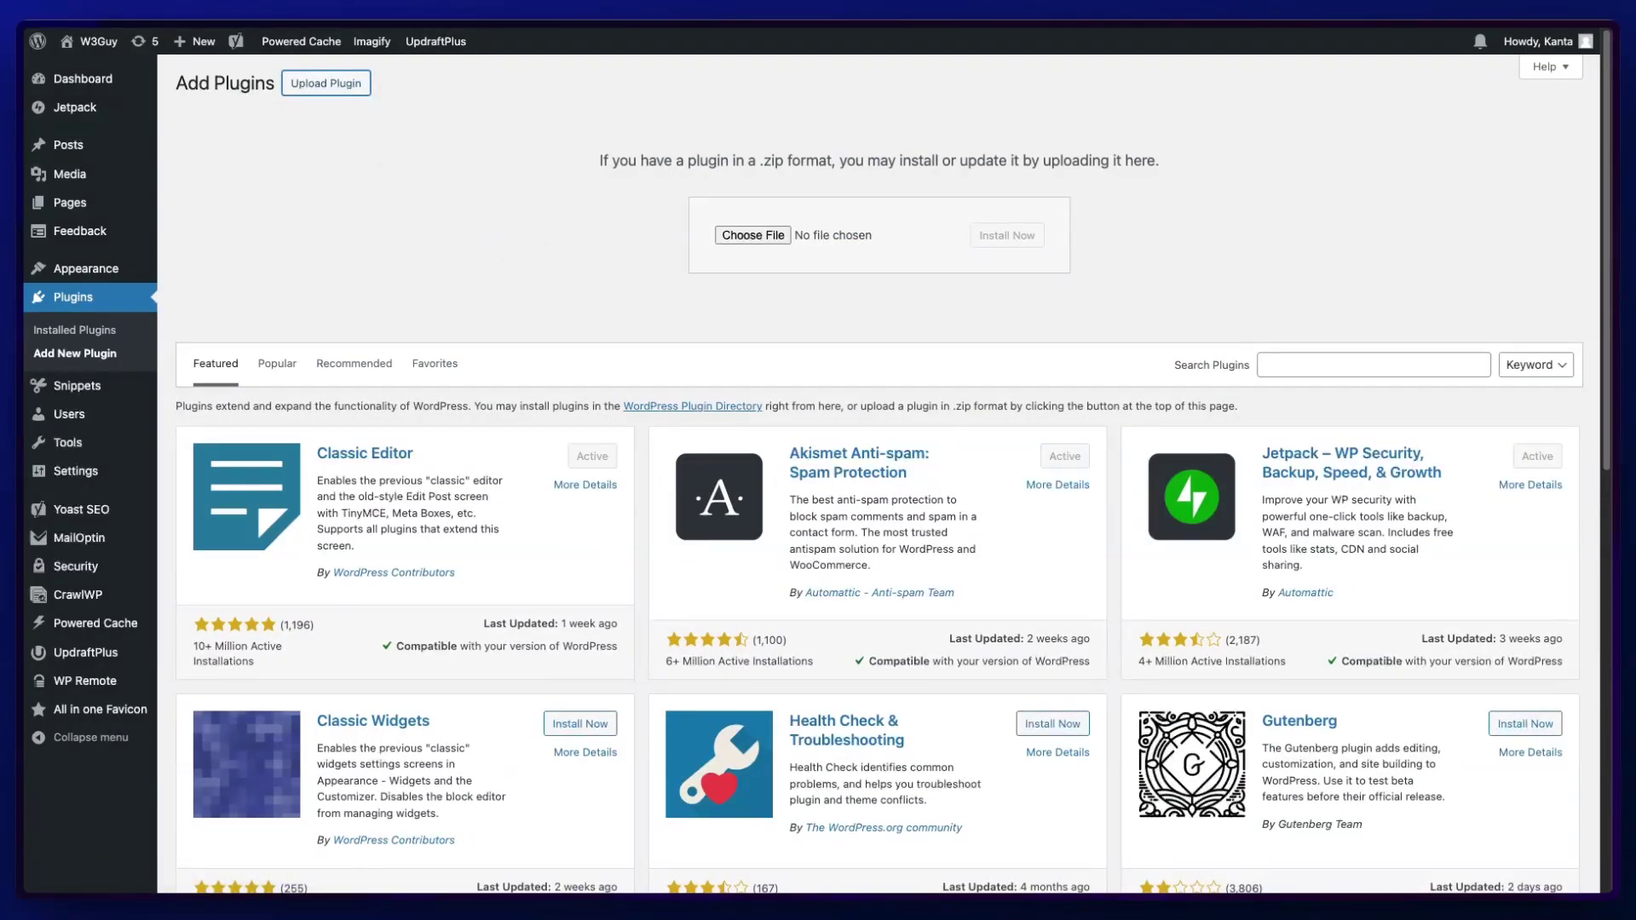
left_click_drag(792, 886, 755, 247)
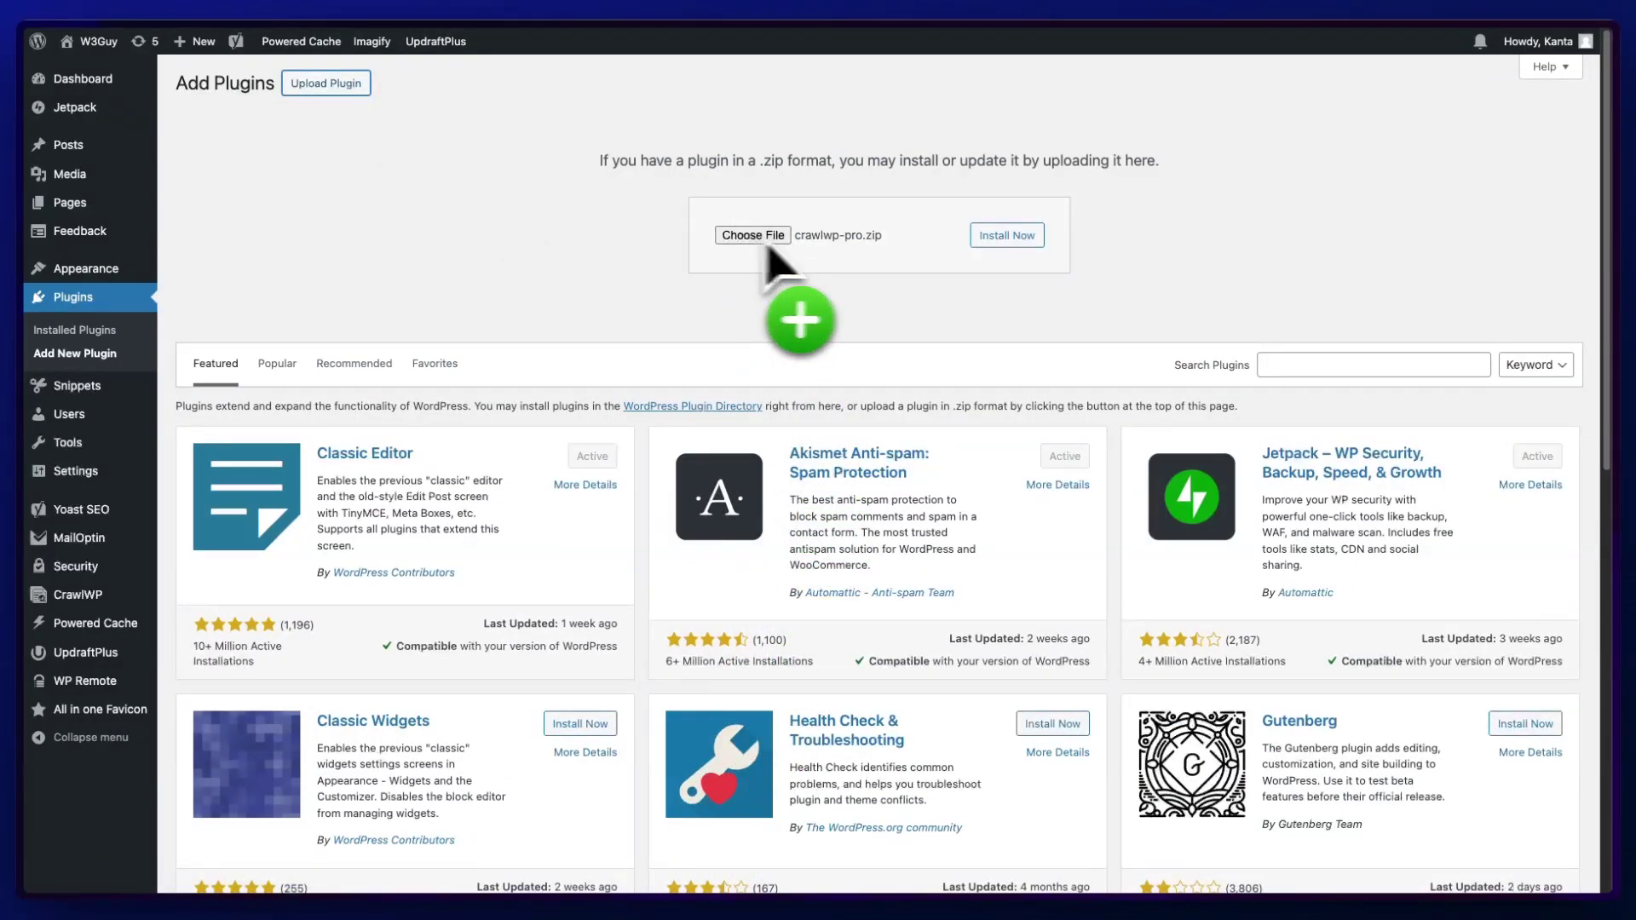
left_click(1007, 240)
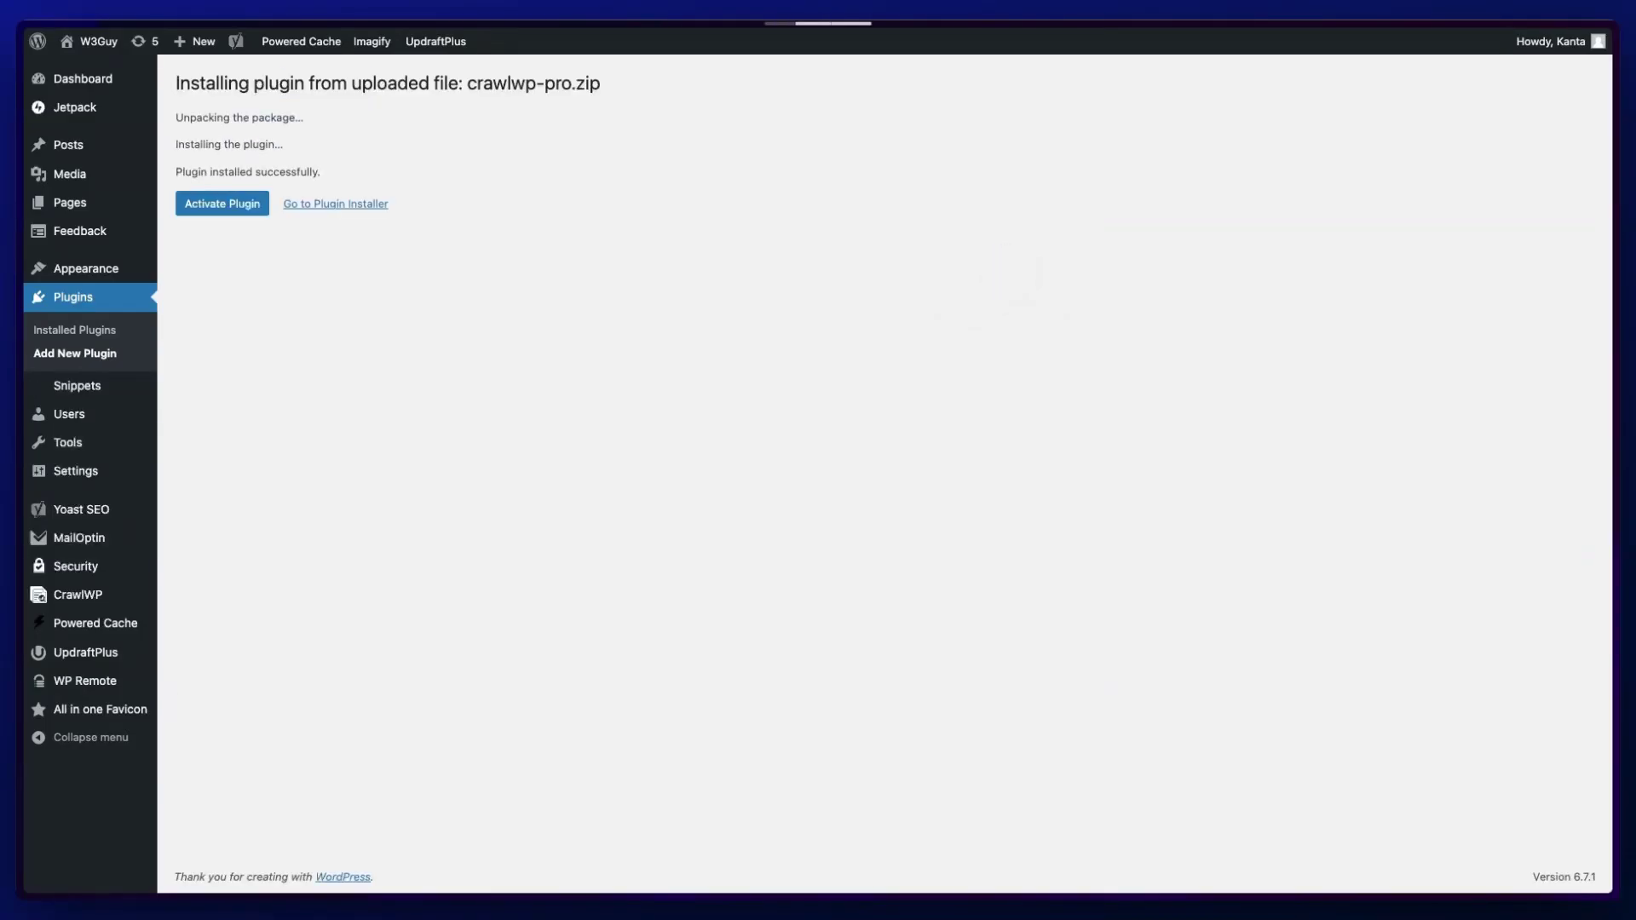
left_click(222, 205)
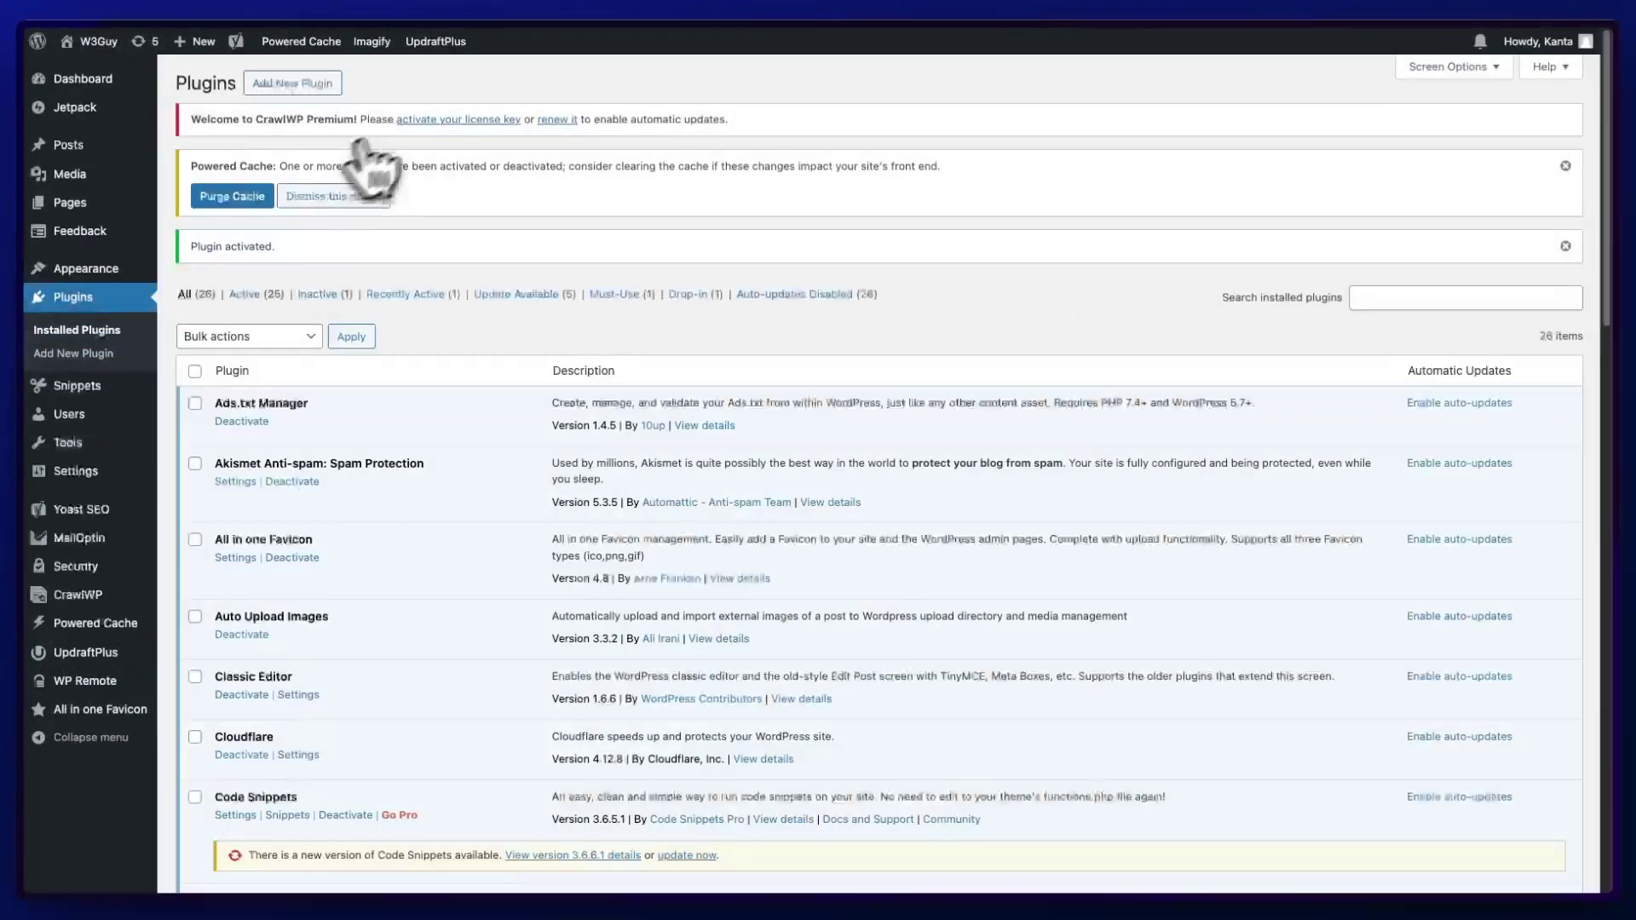
Enter and save the CrawlWP license key, decline saving it as a password, and dismiss the Powered Cache notice.
left_click(92, 590)
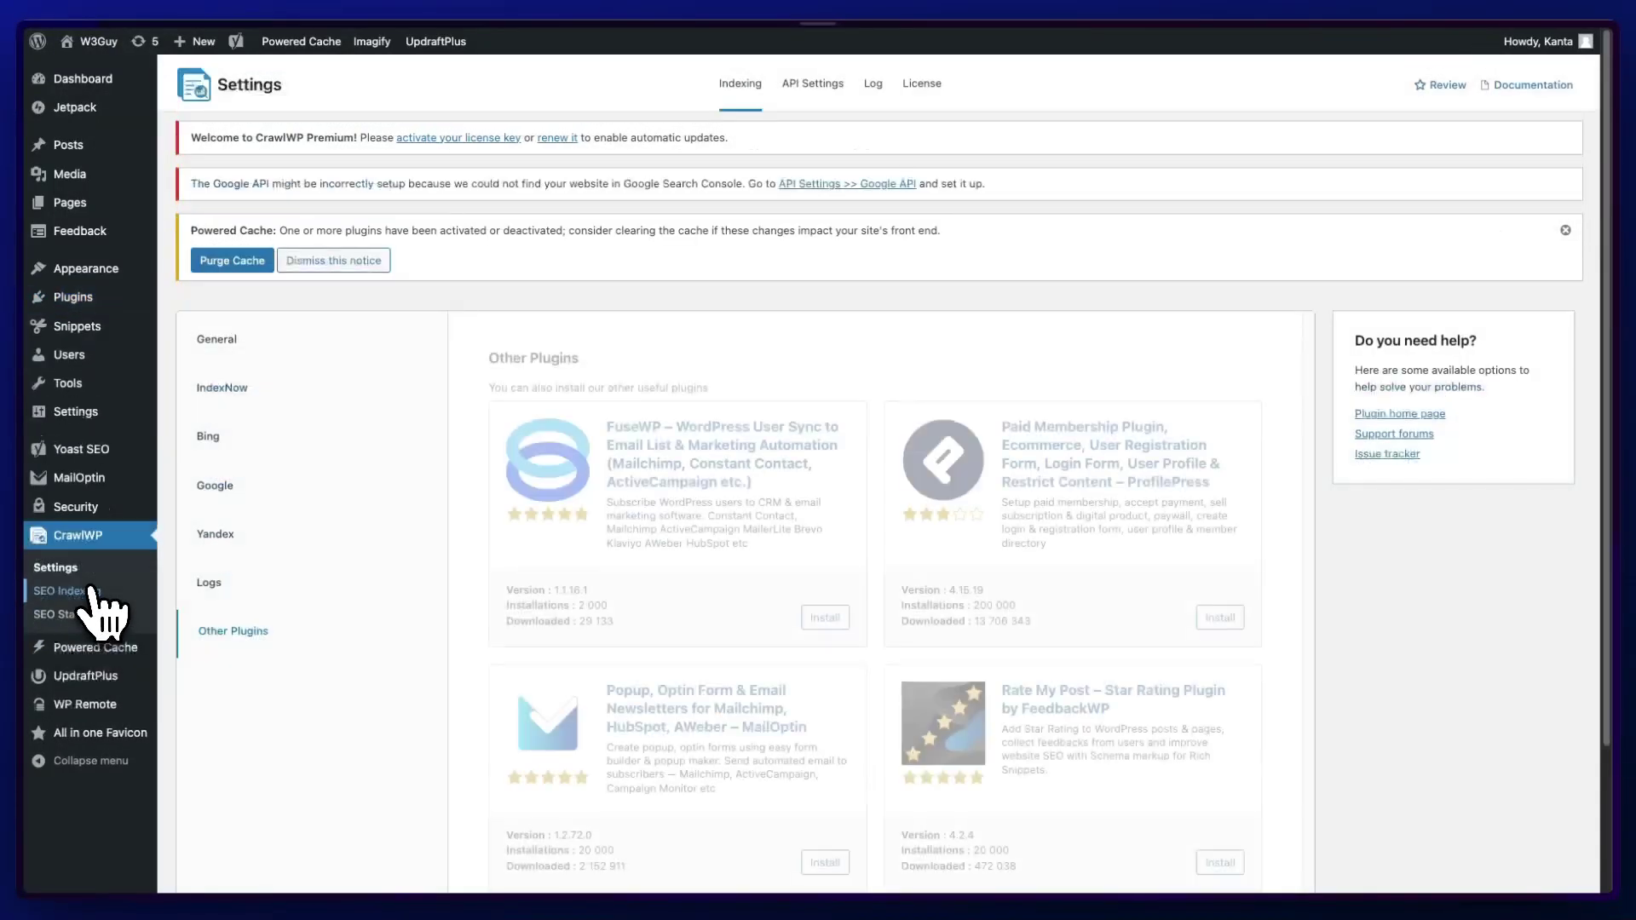
left_click(920, 92)
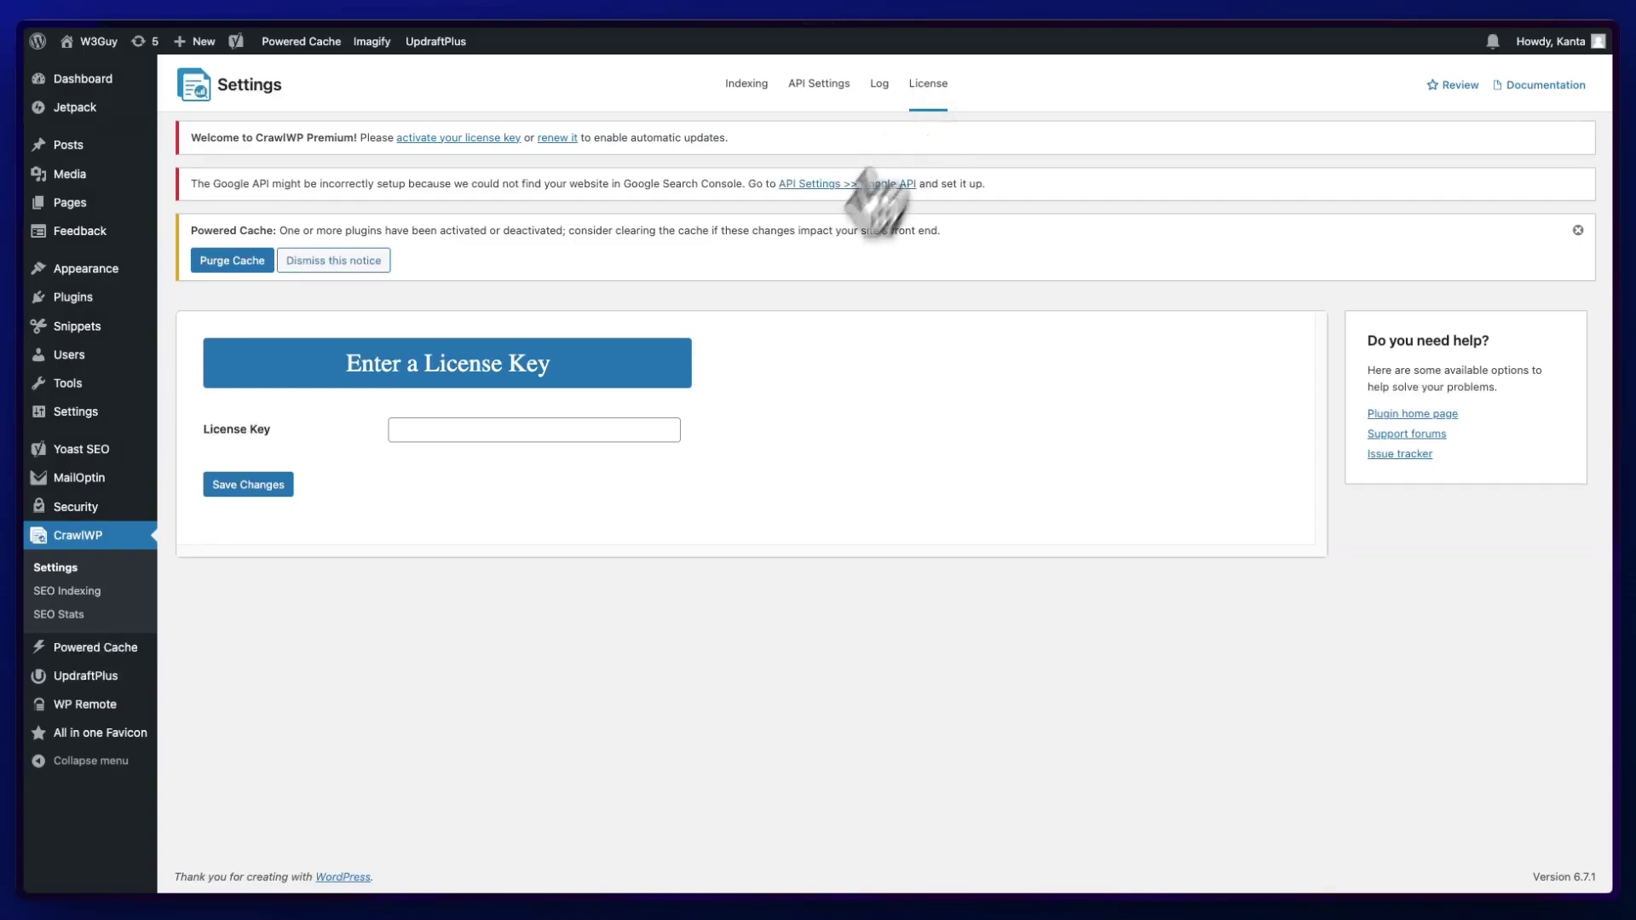
left_click(558, 430)
key("super+v")
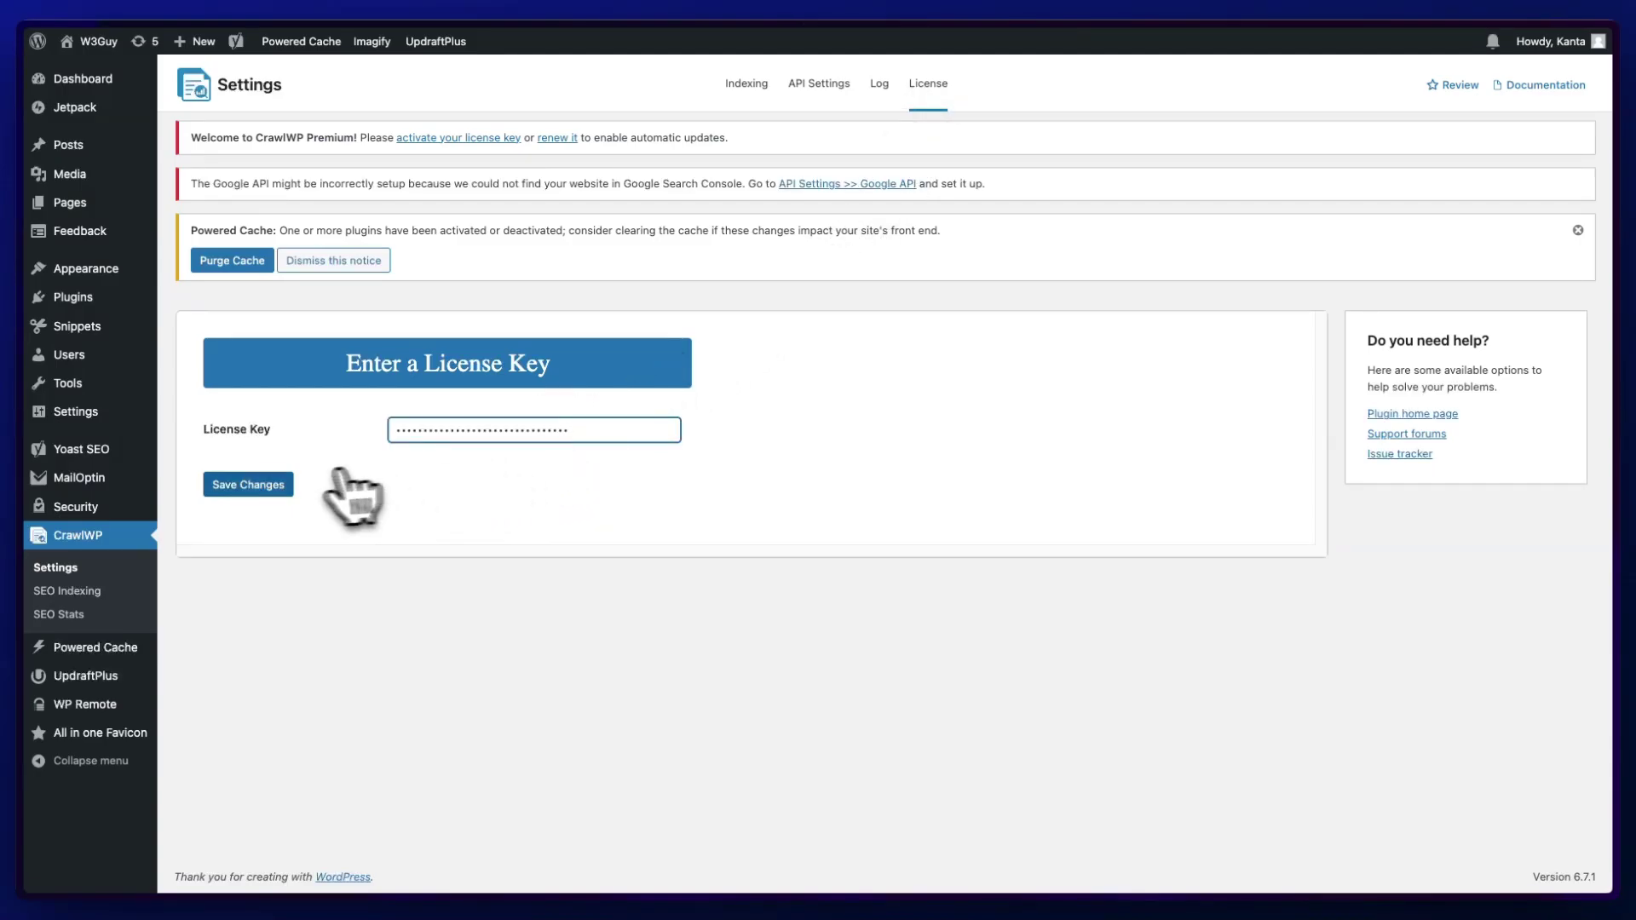
left_click(255, 484)
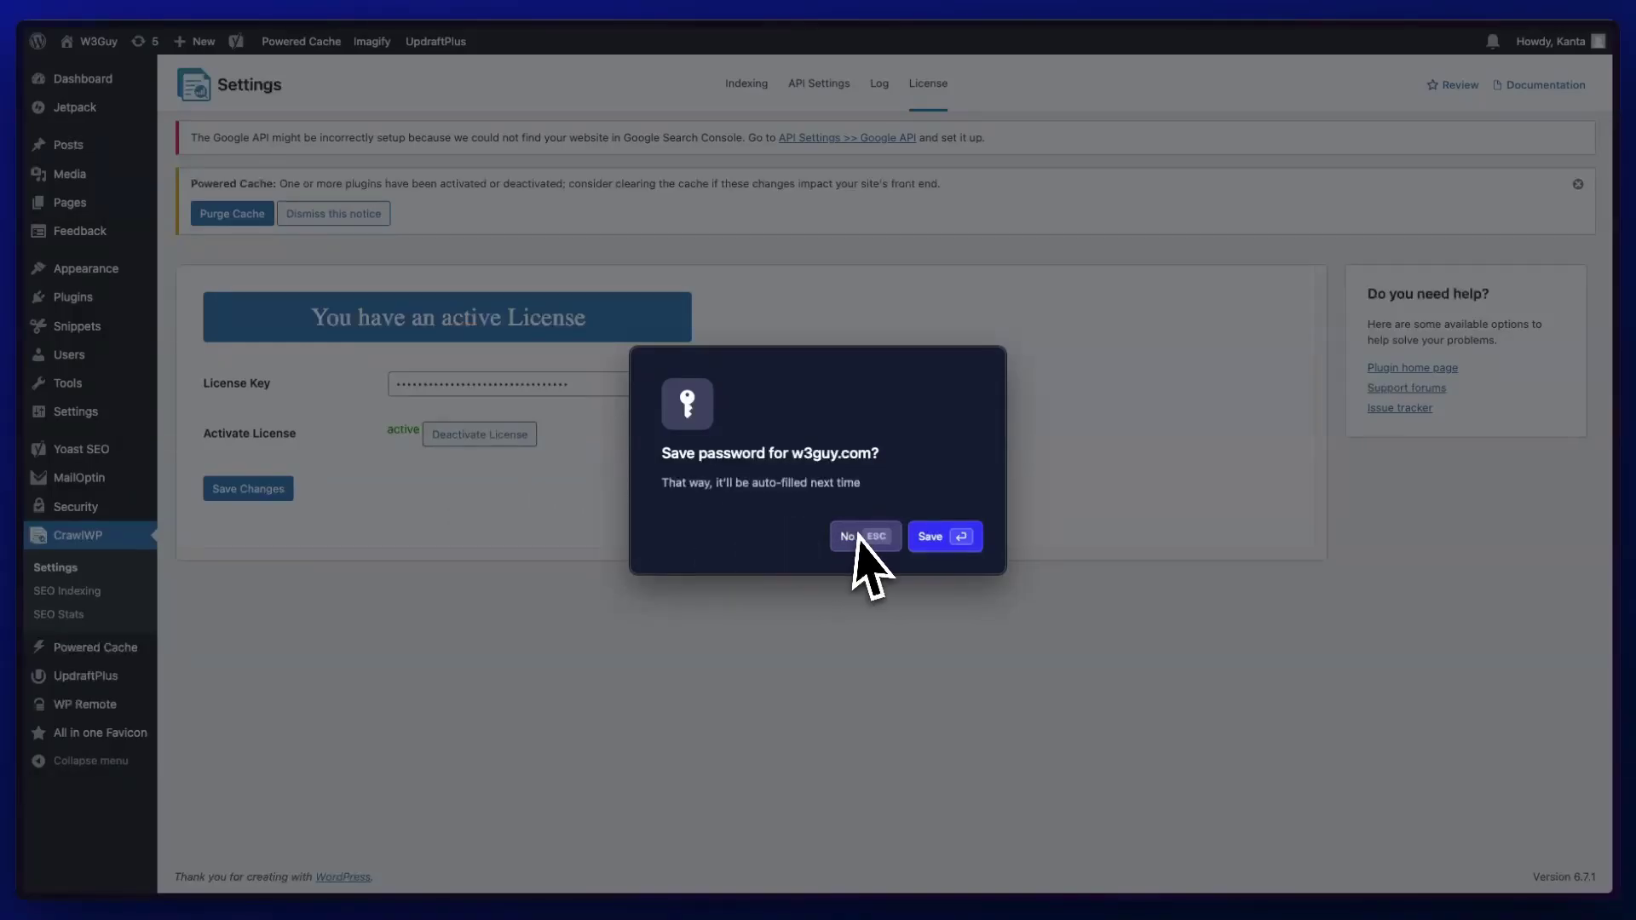
left_click(863, 536)
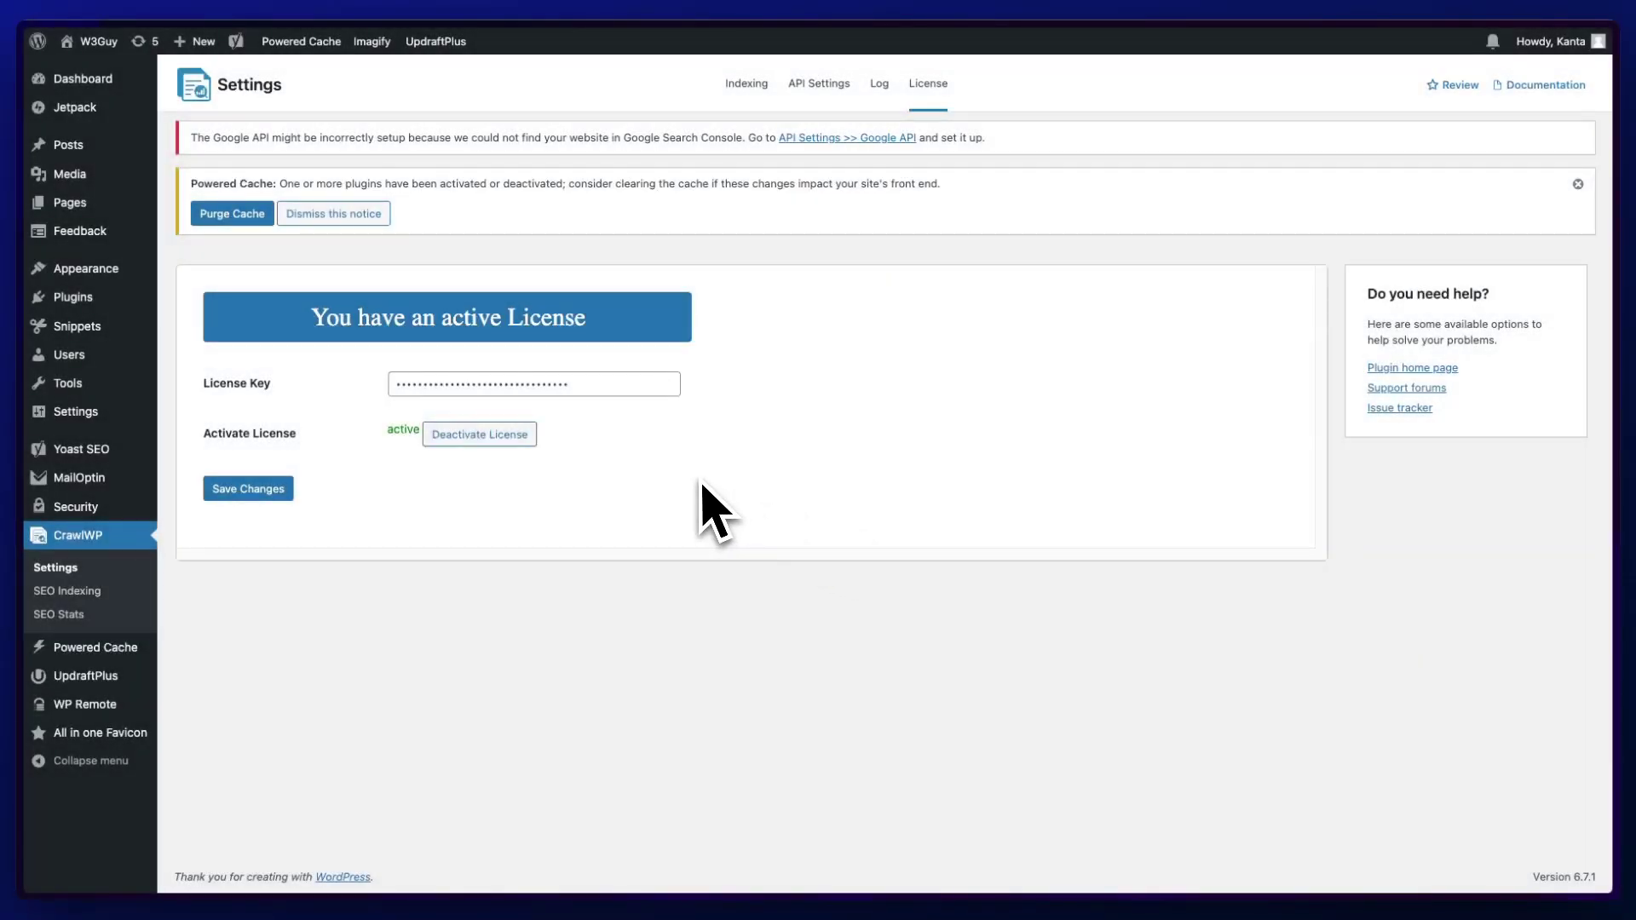
left_click(364, 220)
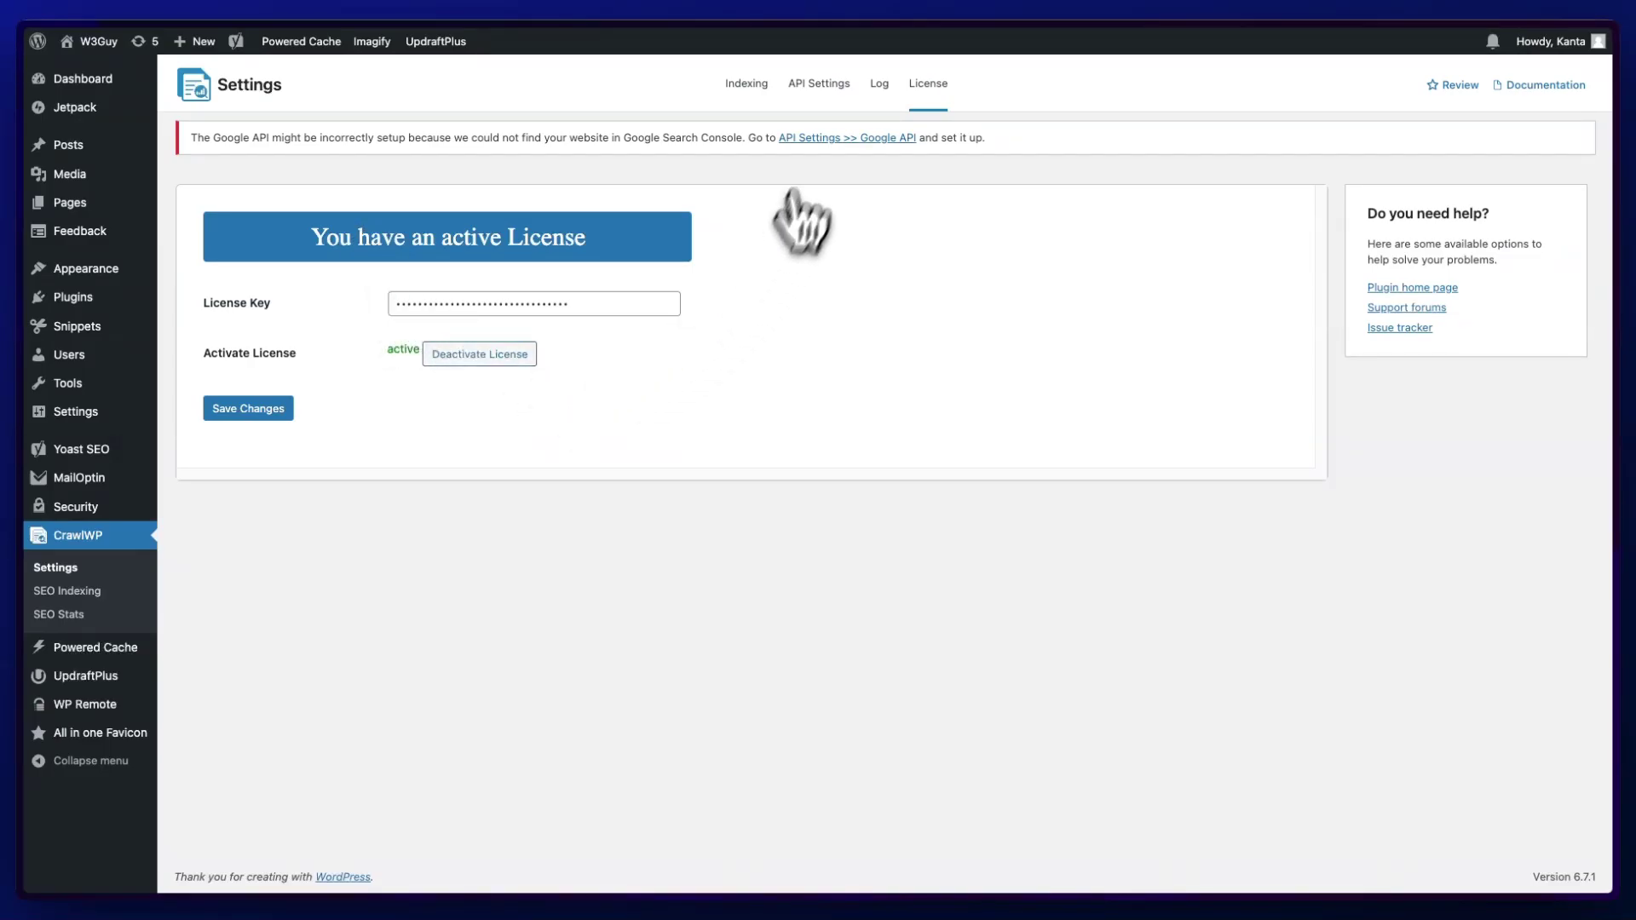
Paste the service account JSON key into the Google API settings and save the changes.
left_click(823, 87)
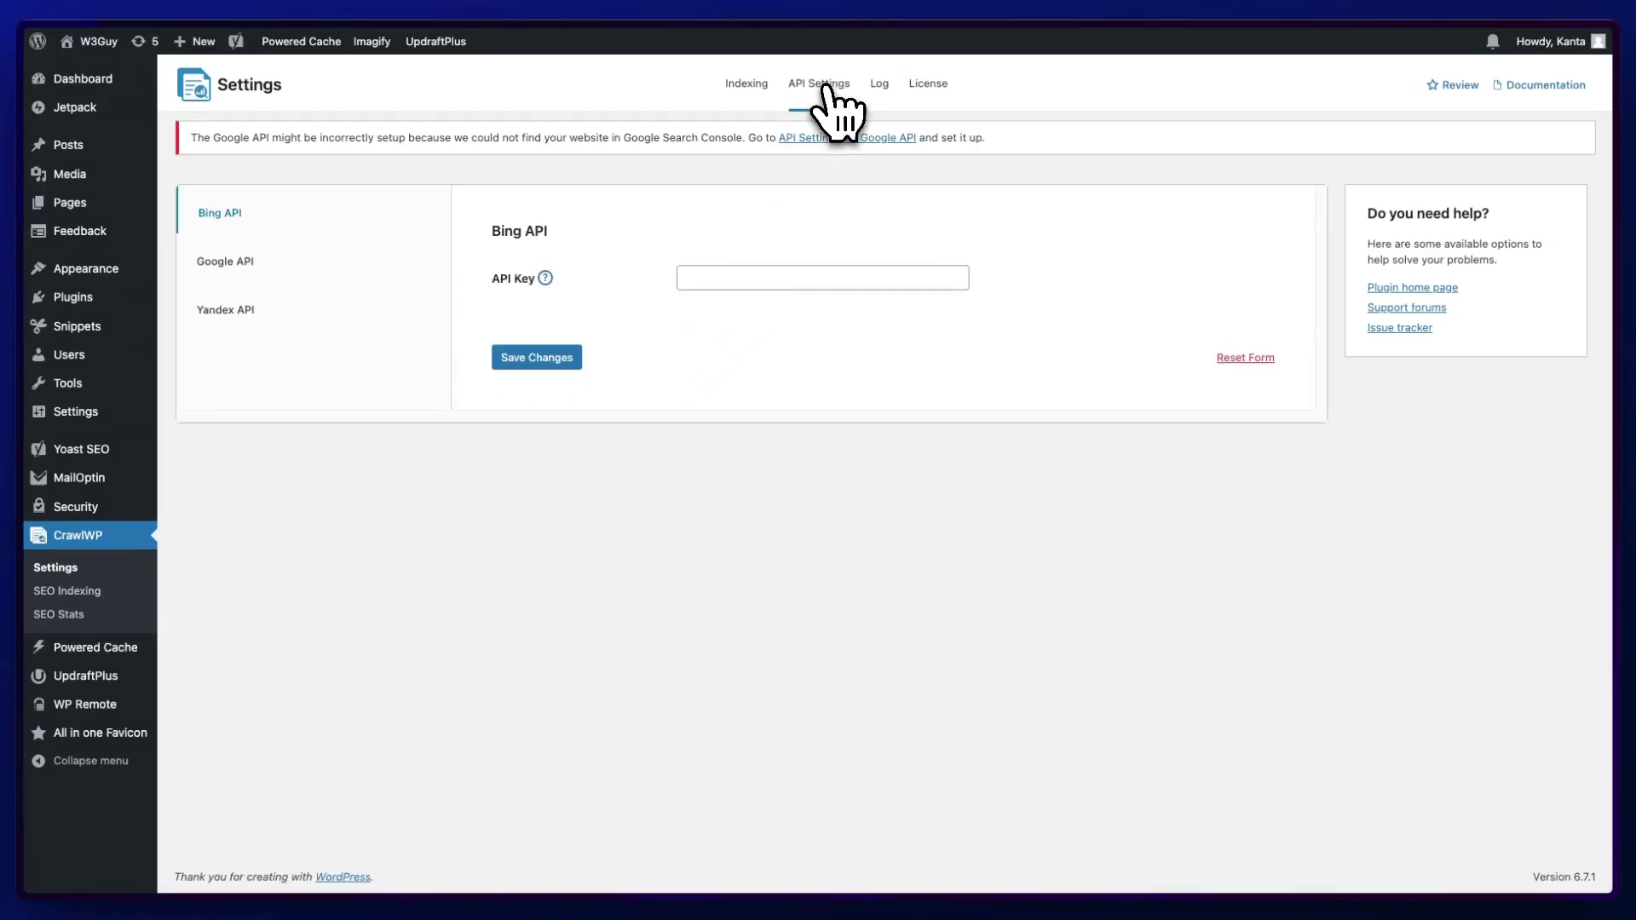
left_click(235, 261)
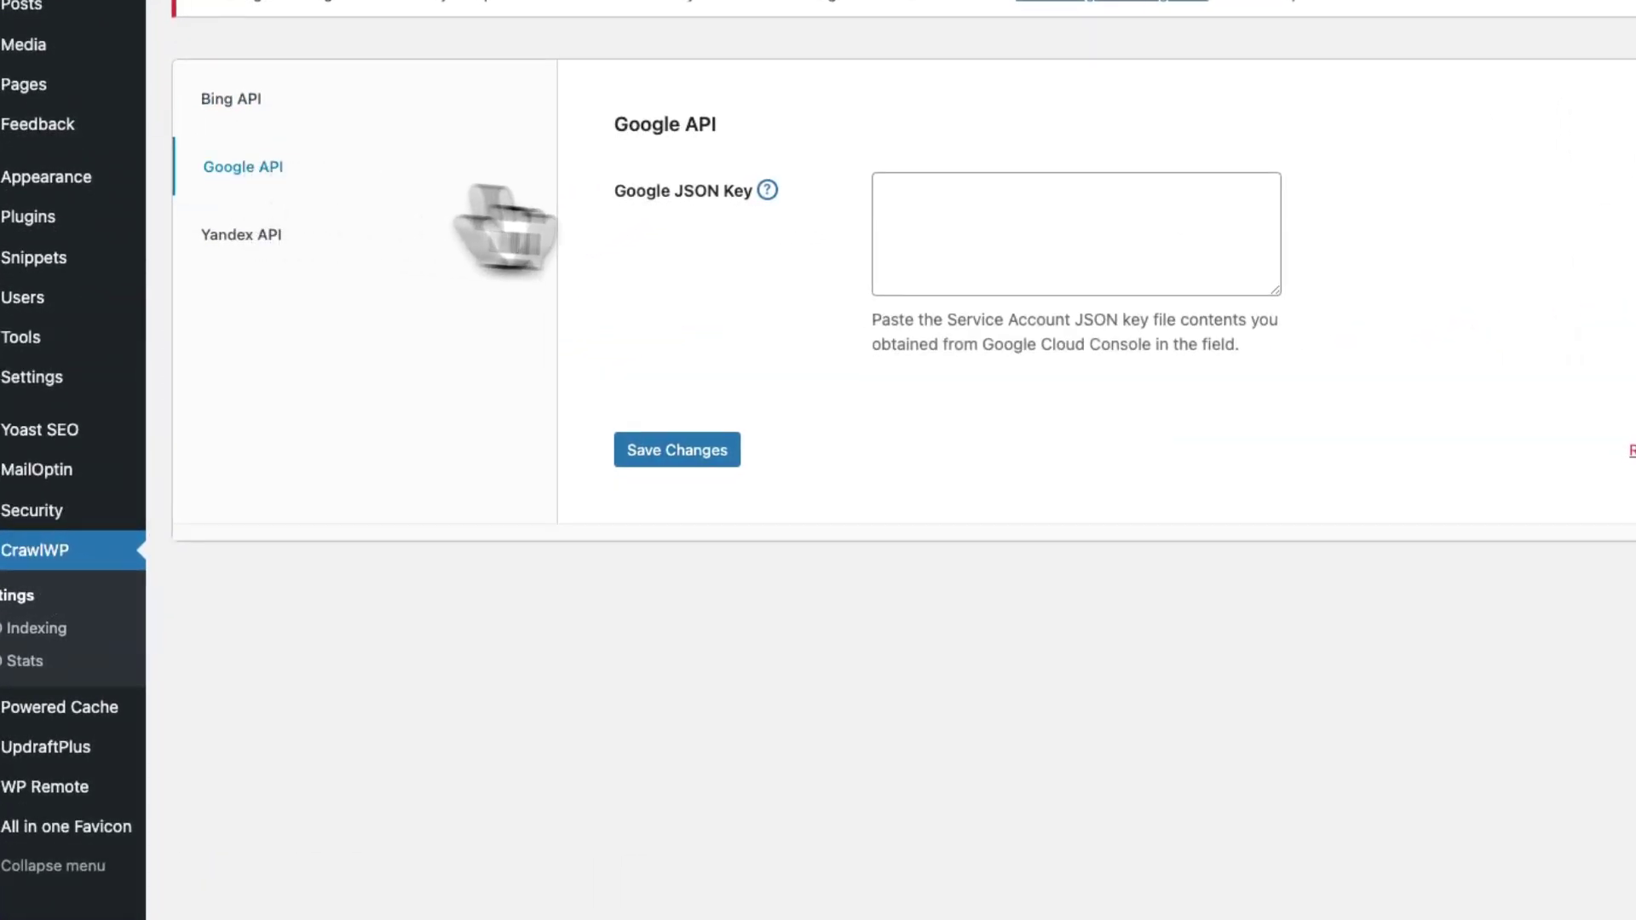
left_click(903, 221)
key("super+v")
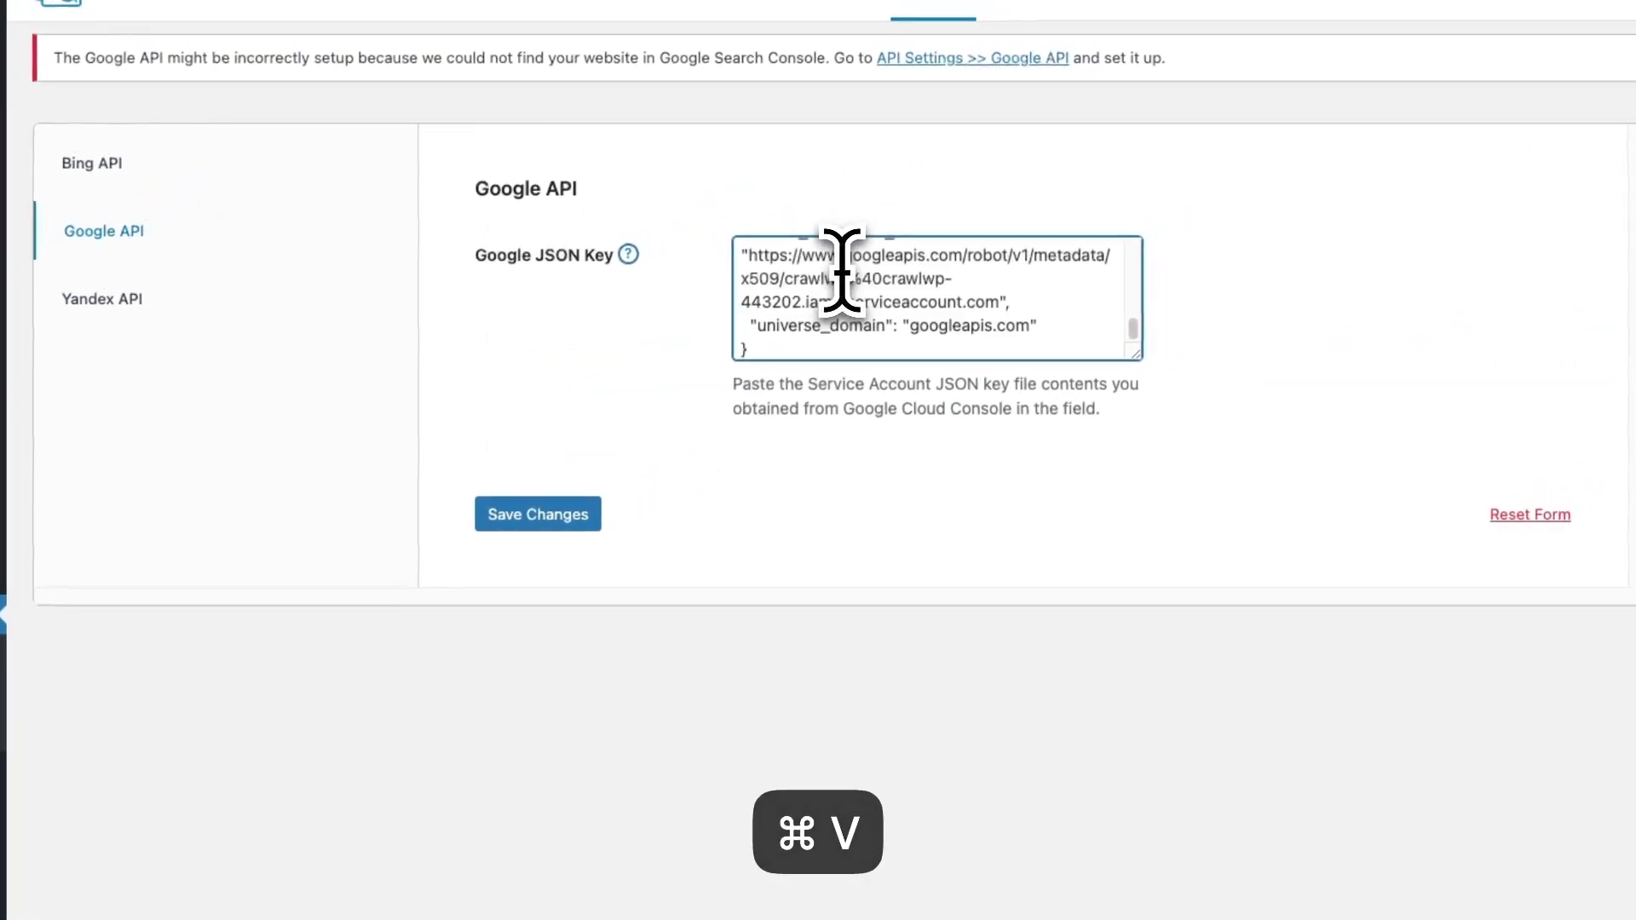
scroll(843, 286, "down", 5)
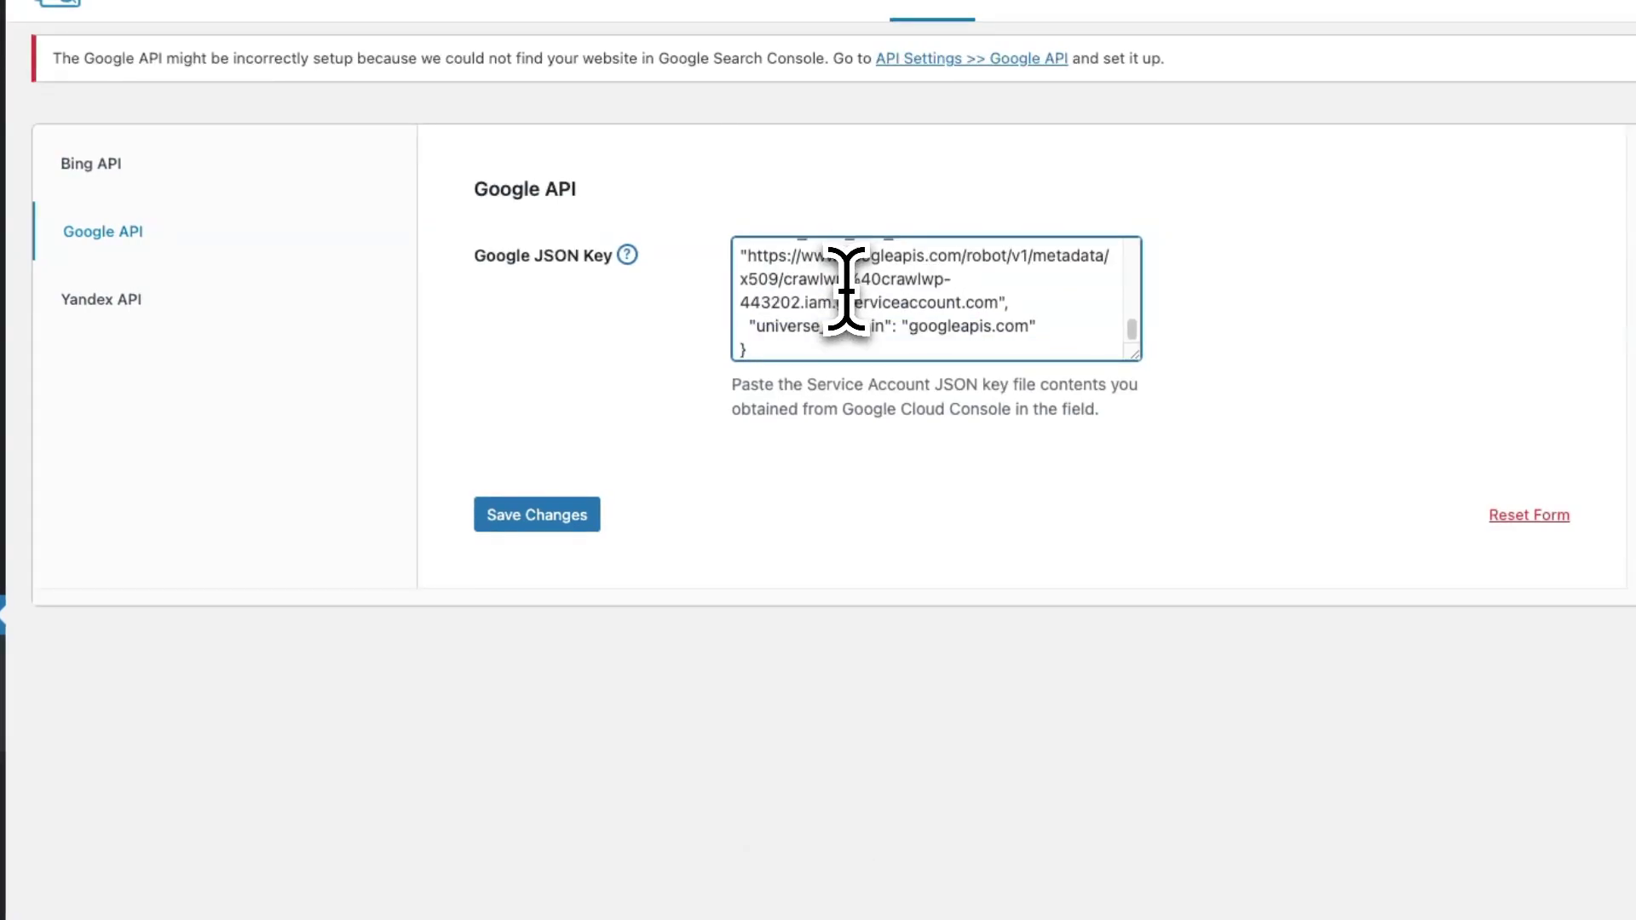
left_click(521, 520)
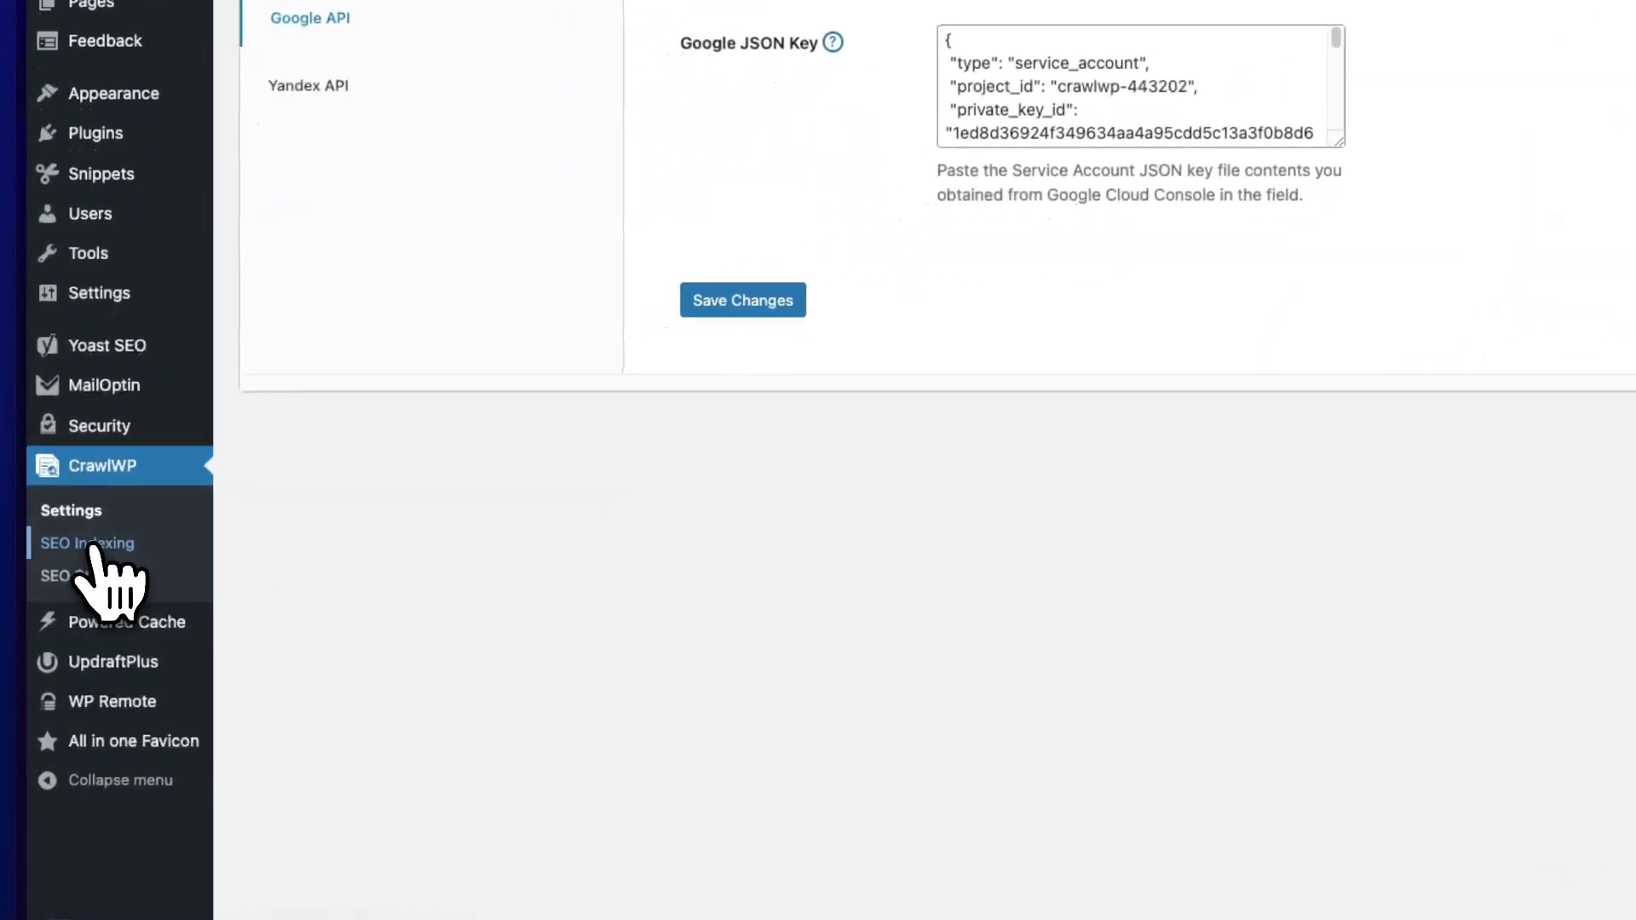
Open the SEO Indexing page and look through its status filter options and available bulk actions.
left_click(92, 546)
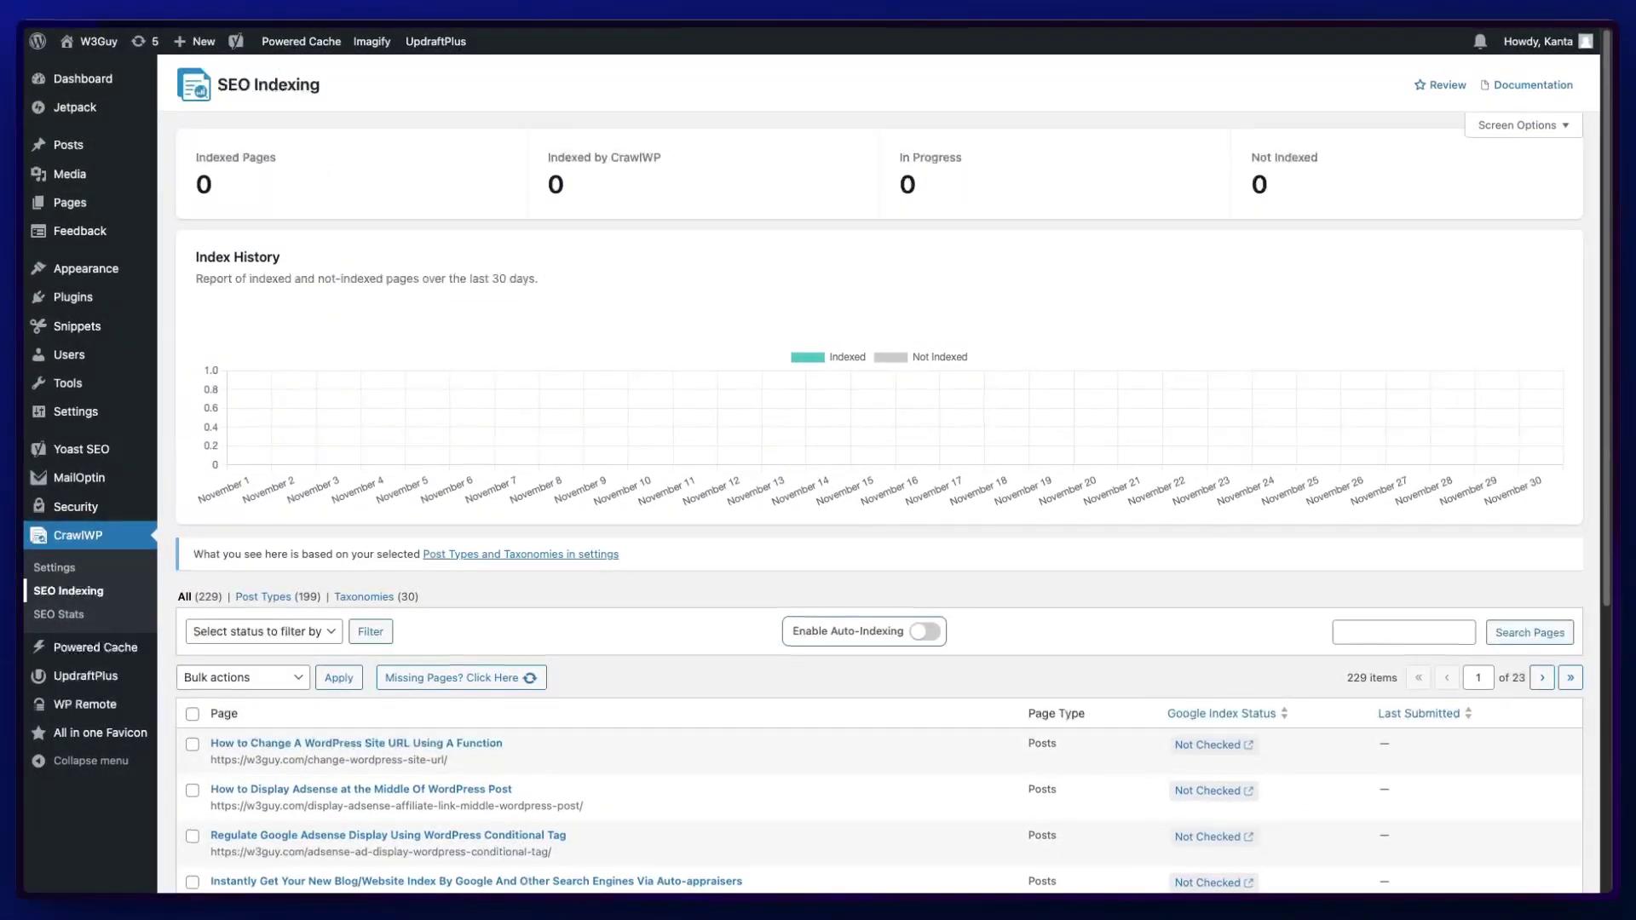
scroll(483, 439, "down", 3)
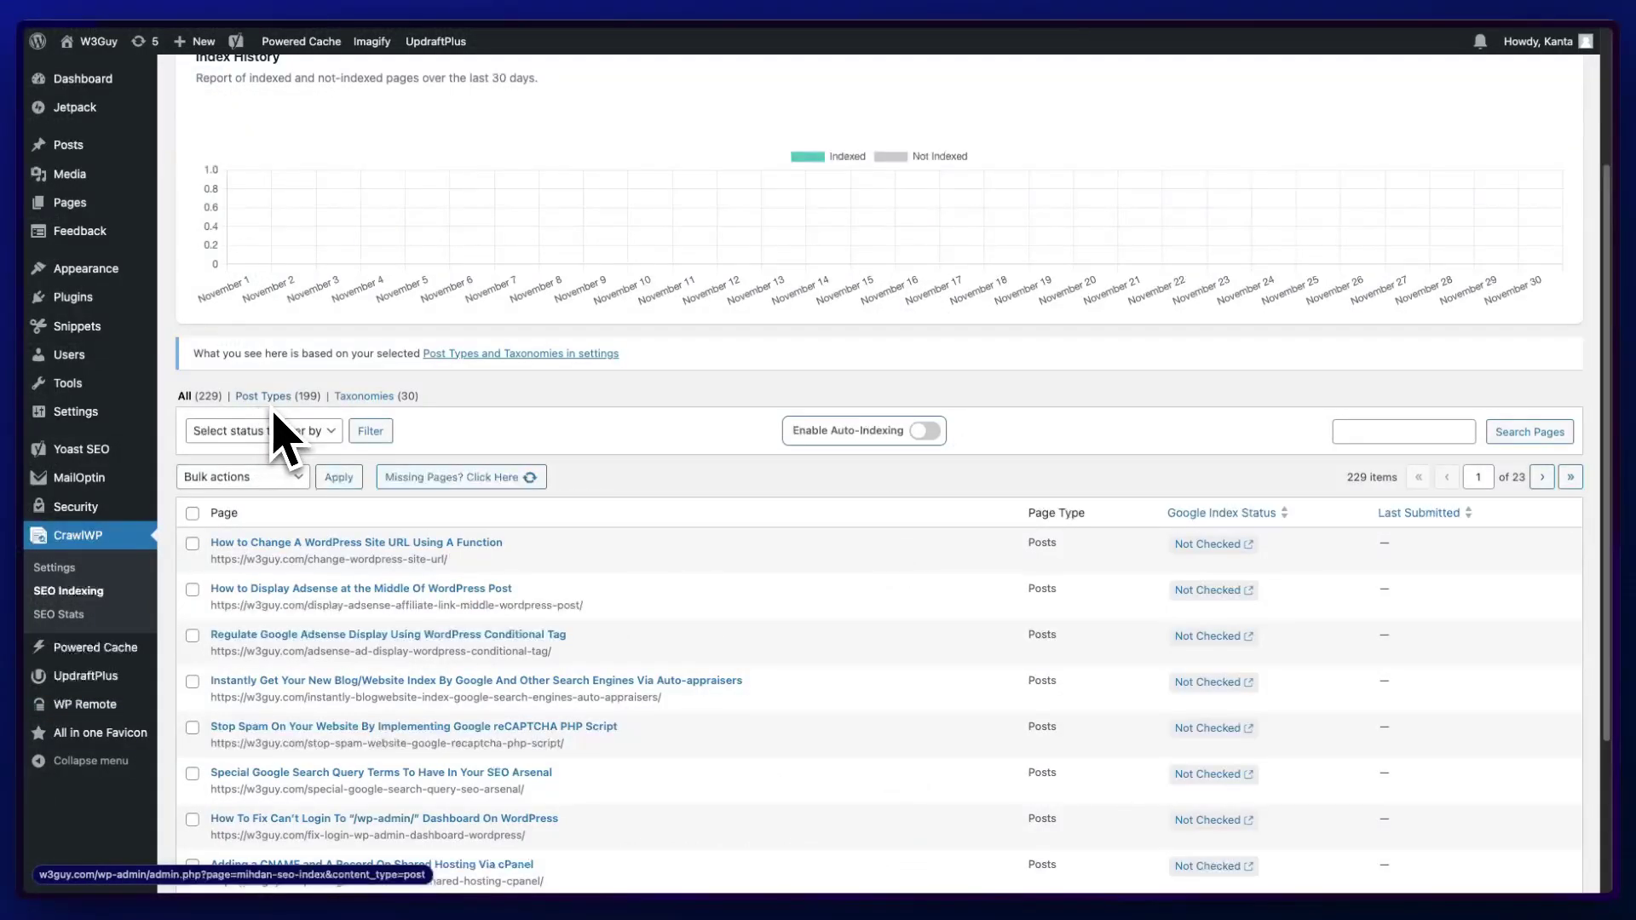
left_click(321, 433)
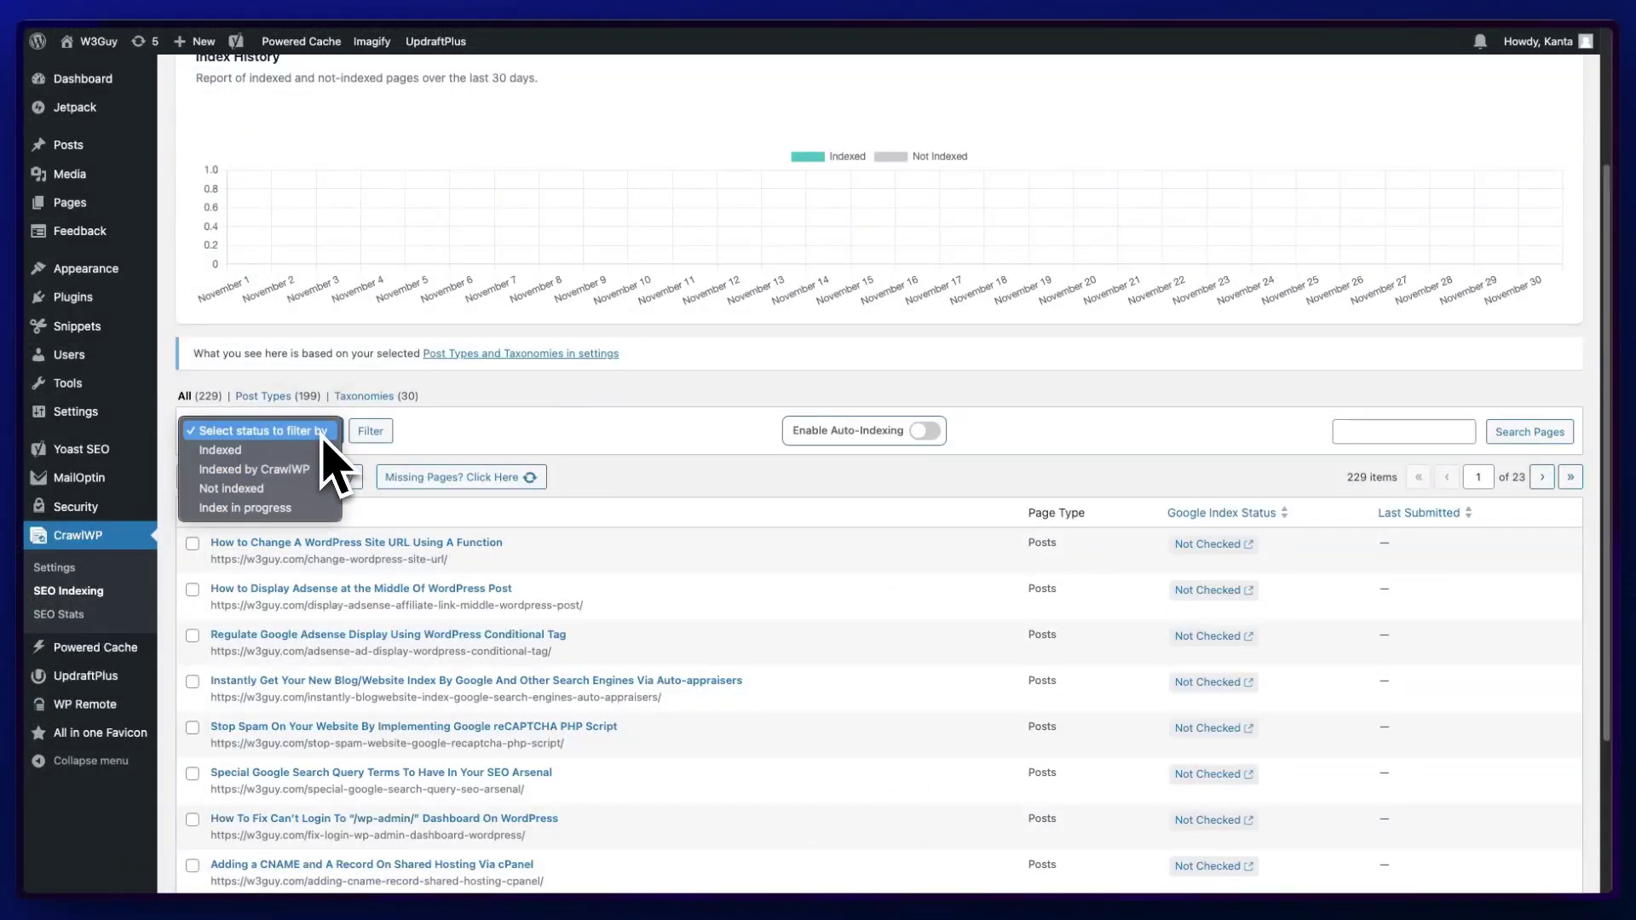
left_click(408, 434)
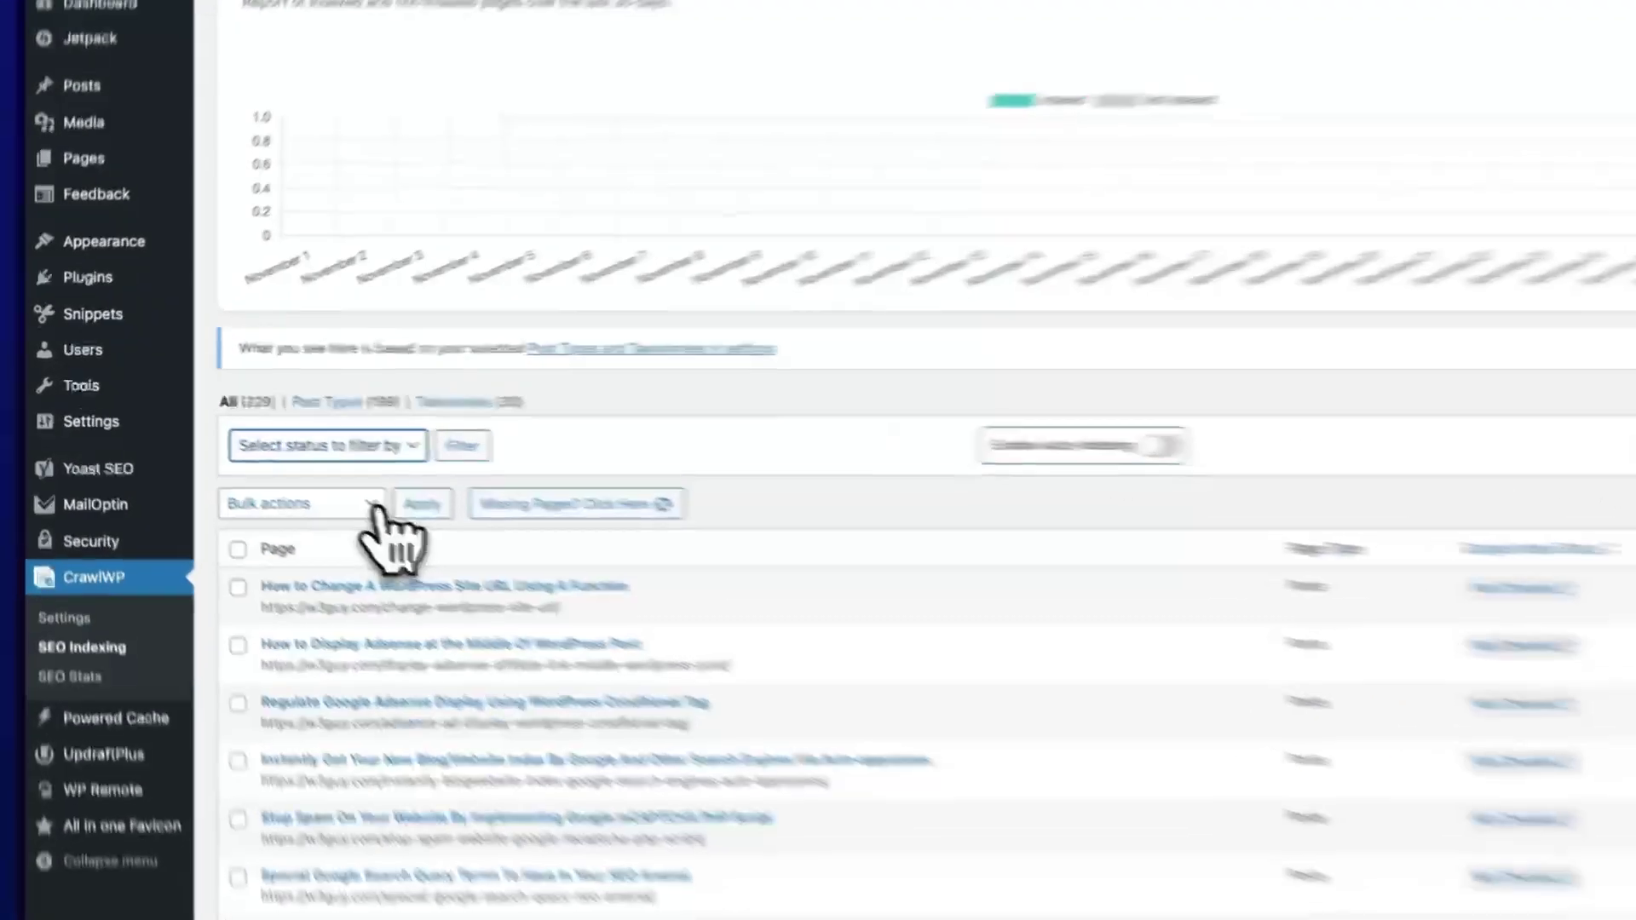
left_click(297, 477)
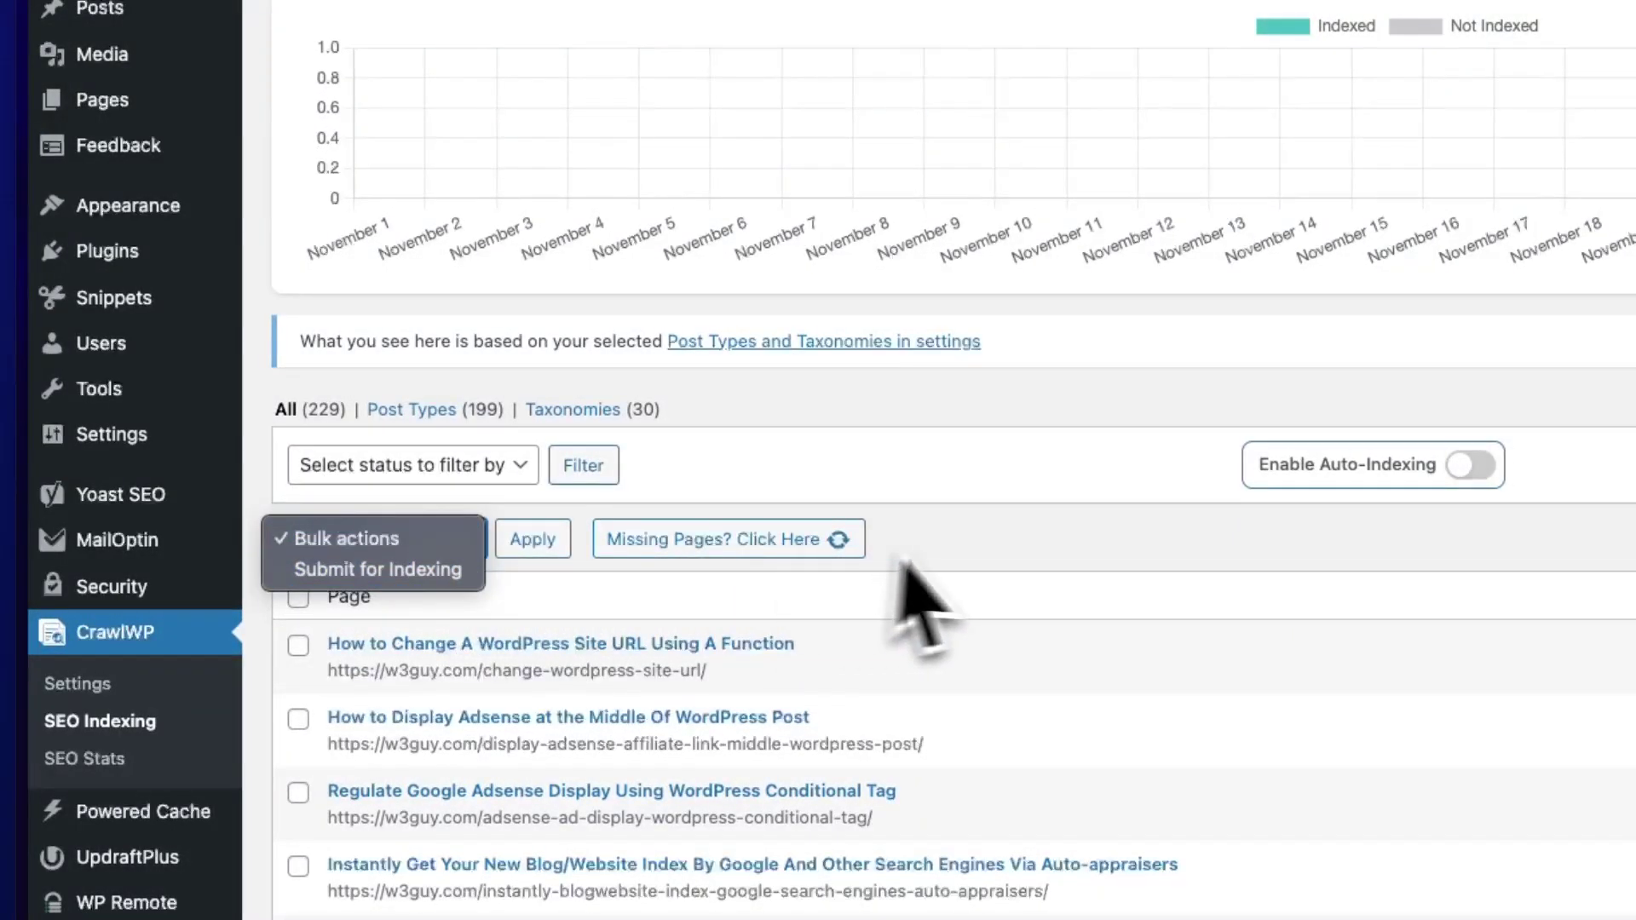
left_click(994, 554)
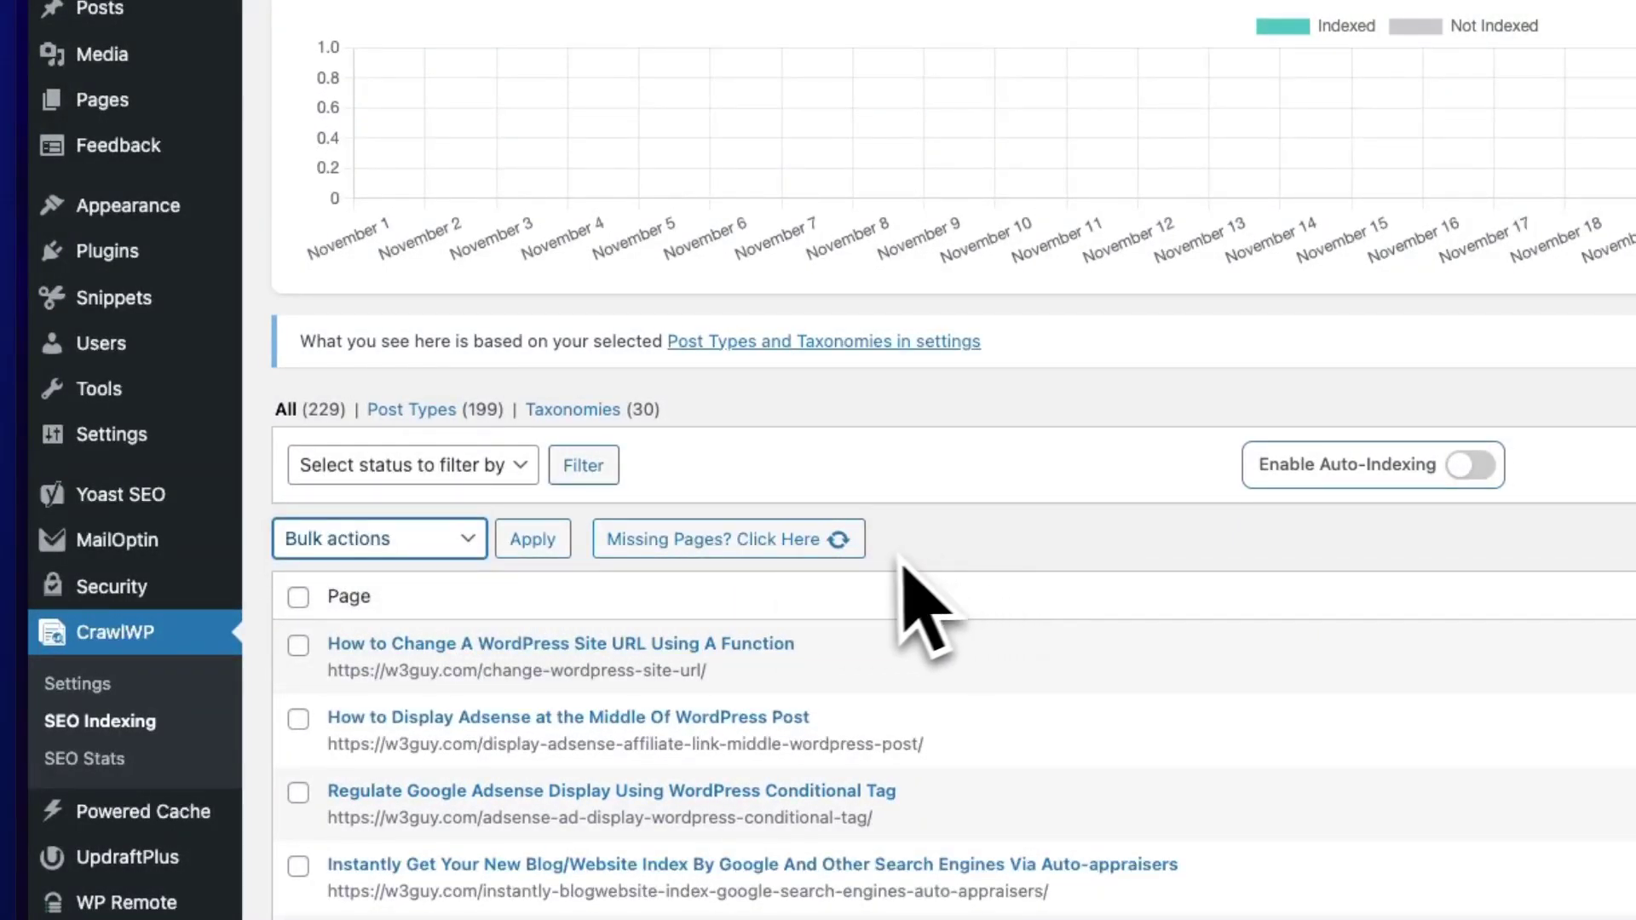
Submit the first, third and fourth posts in the page list for indexing with one bulk action.
scroll(869, 579, "down", 4)
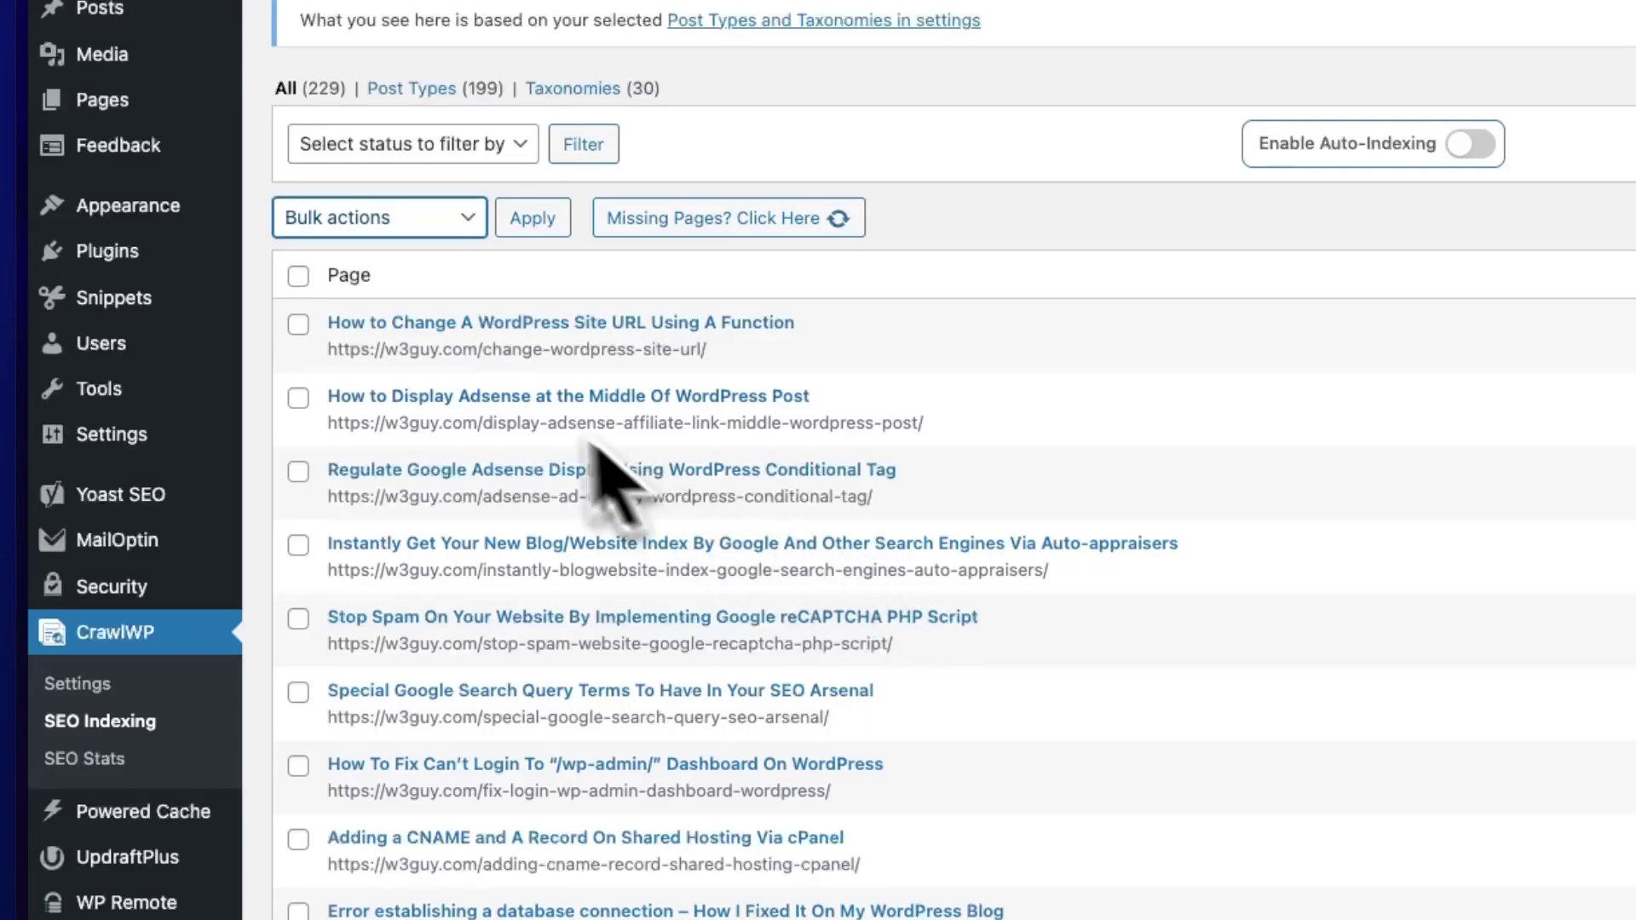
left_click(299, 324)
left_click(299, 471)
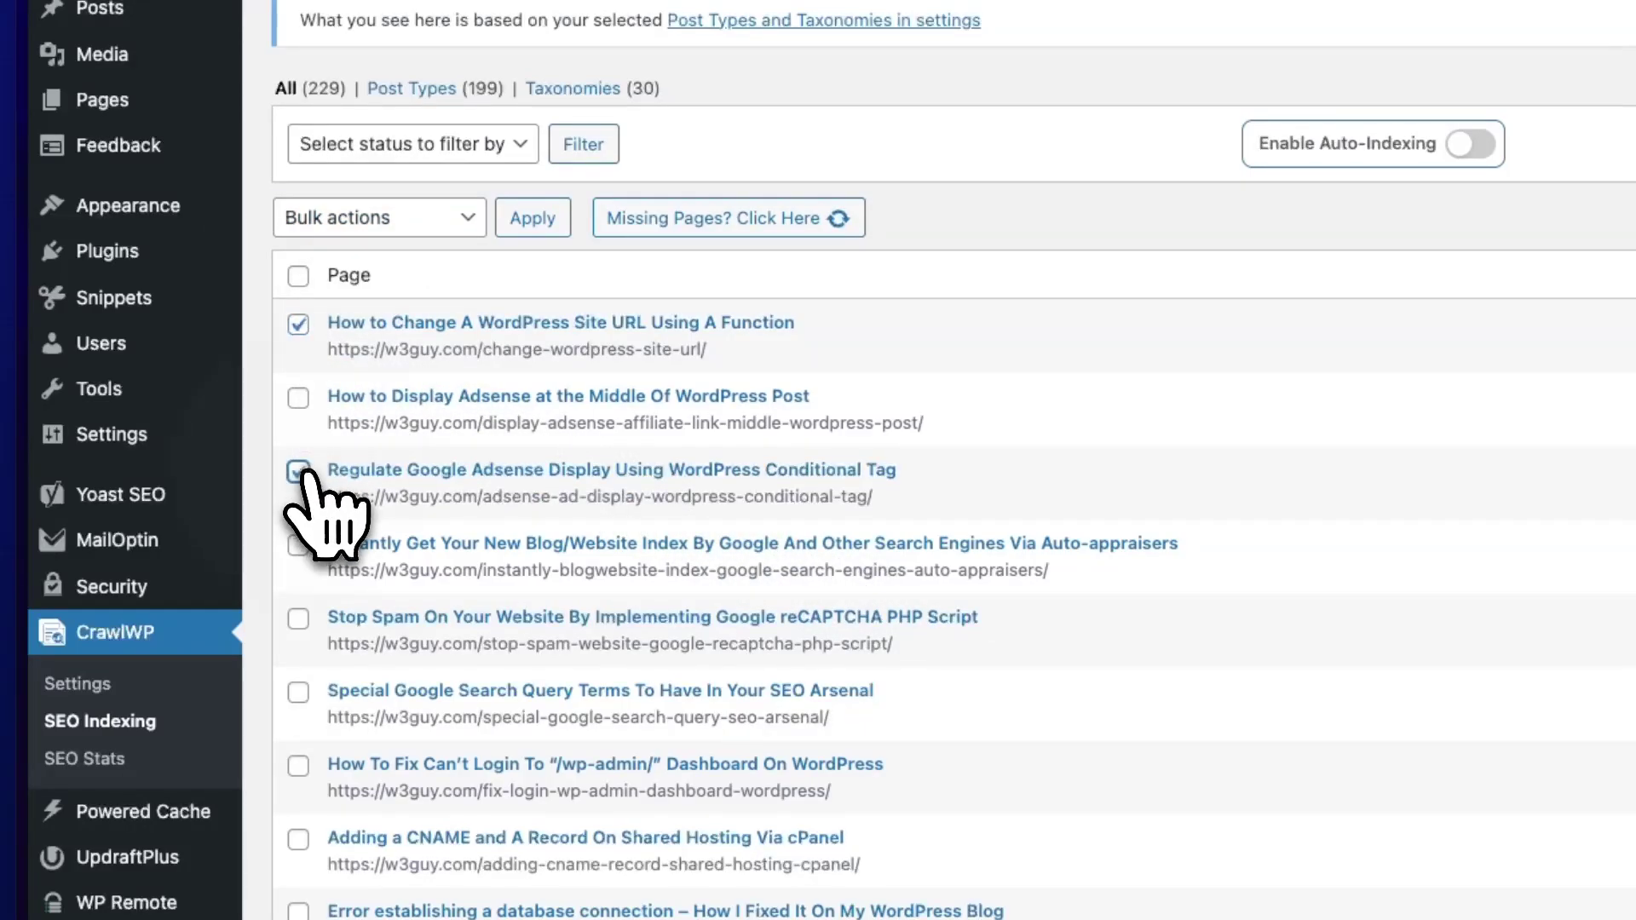
left_click(298, 545)
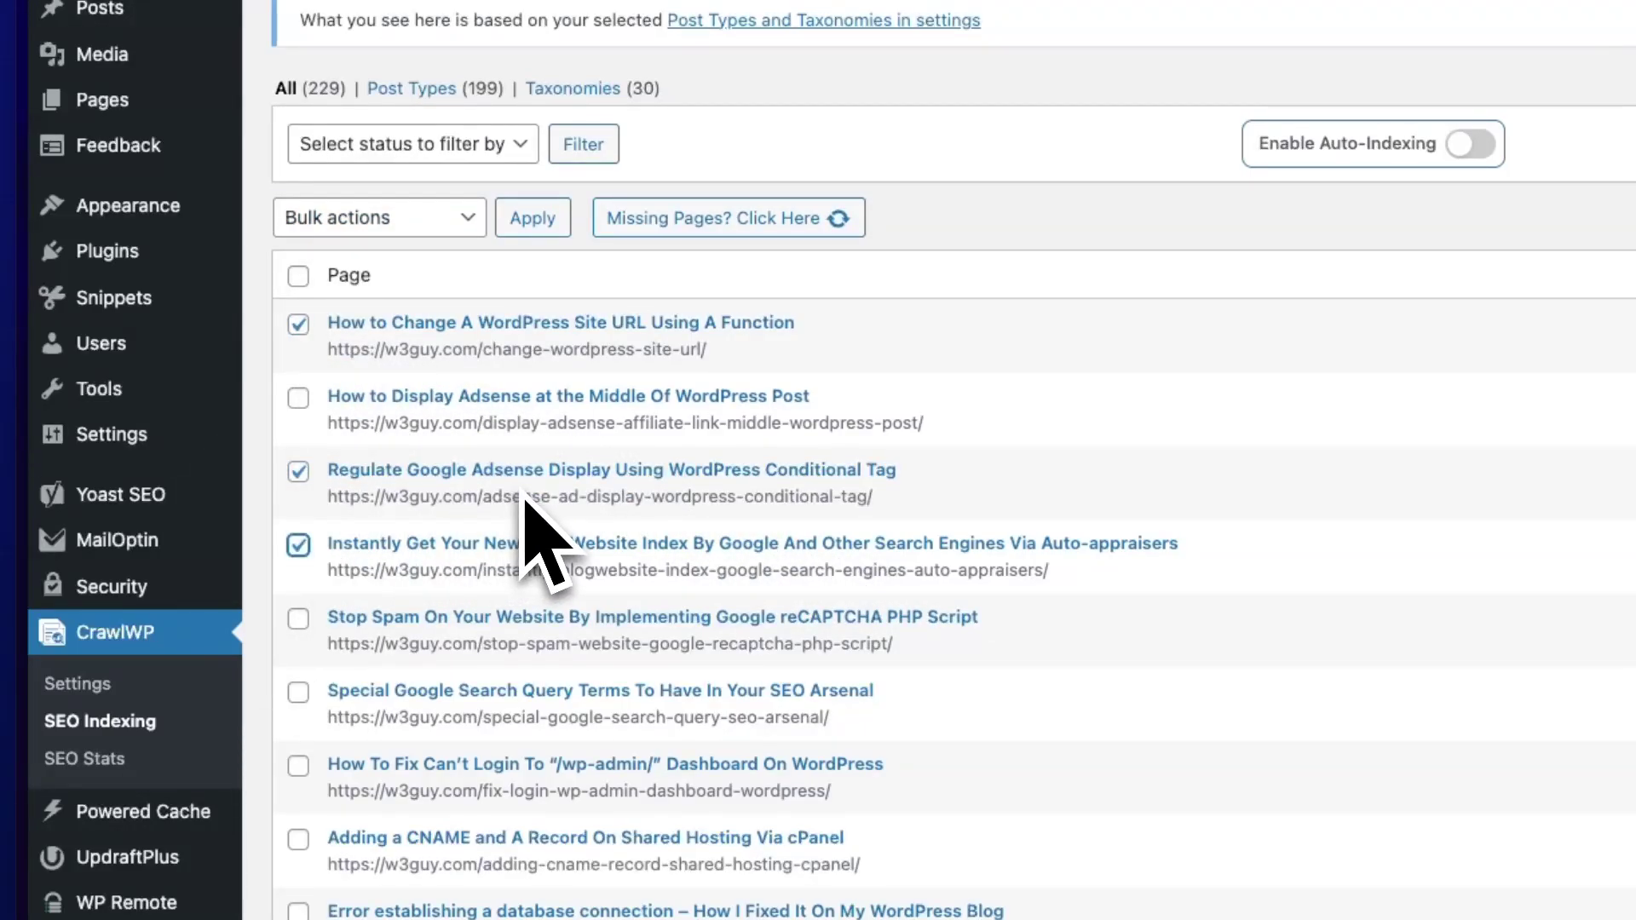
scroll(528, 528, "up", 8)
scroll(537, 537, "down", 4)
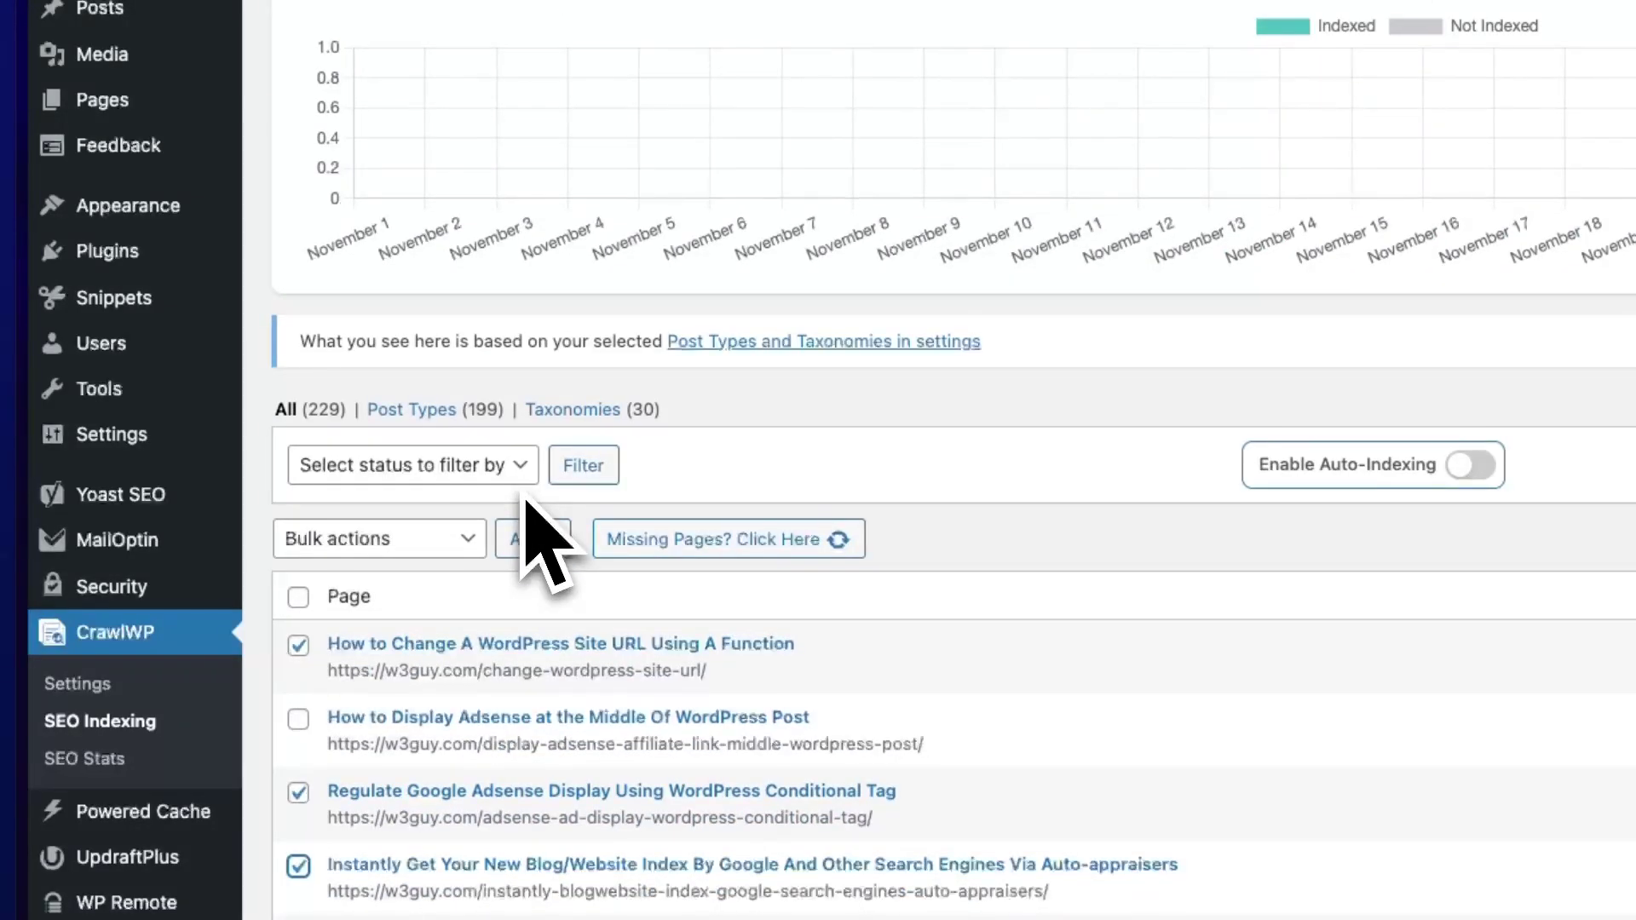
left_click(470, 542)
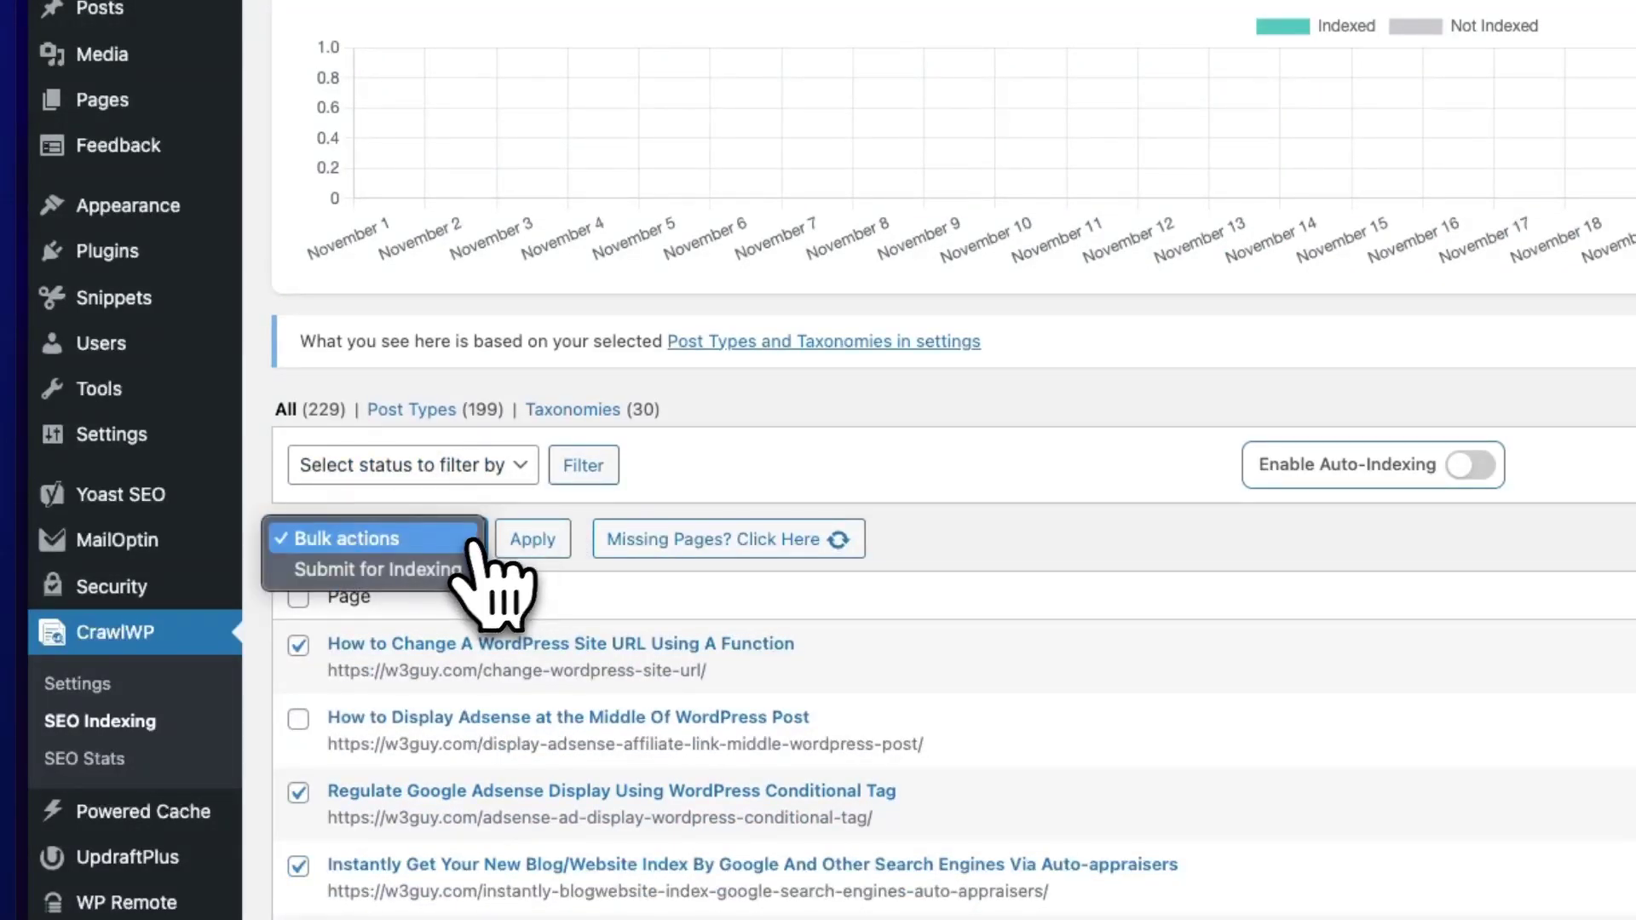
left_click(426, 569)
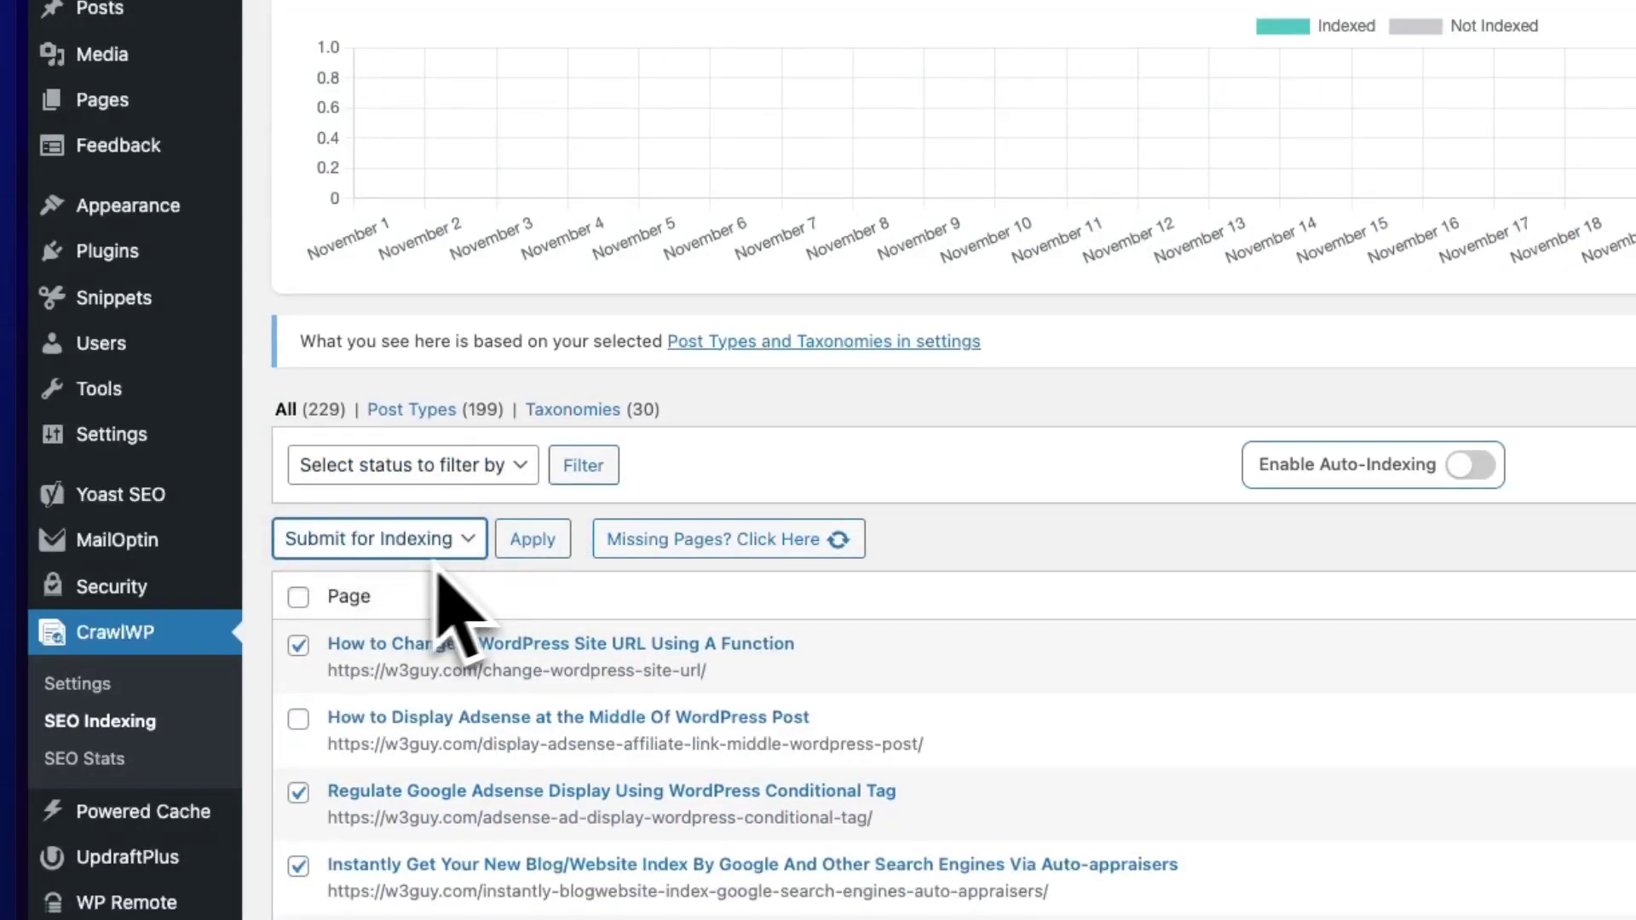
left_click(526, 544)
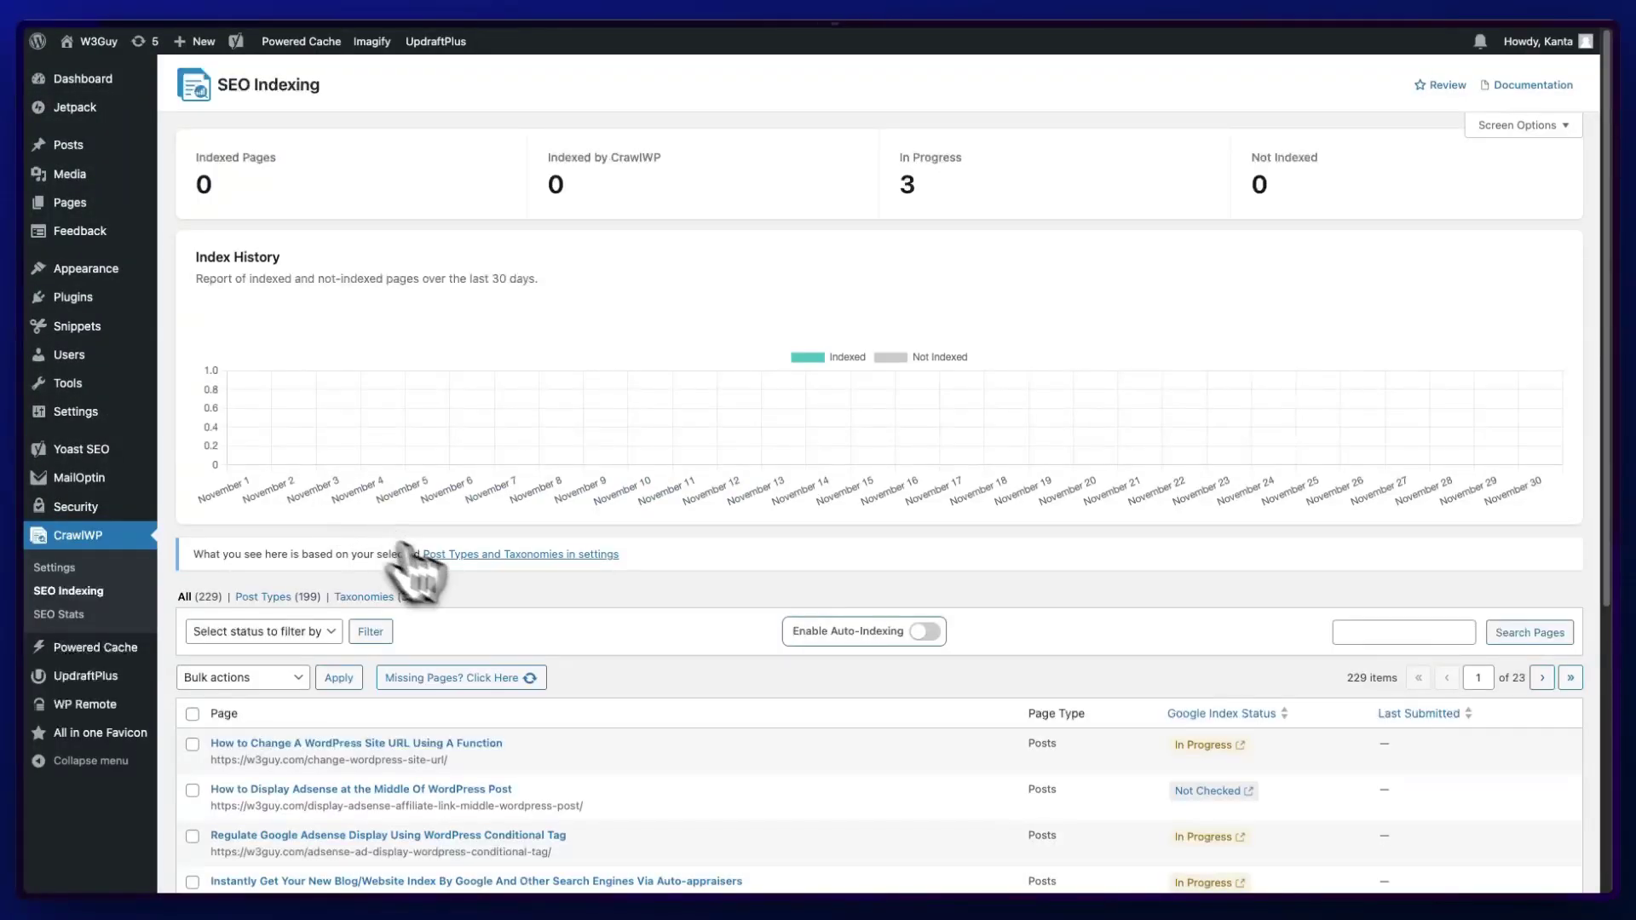
Check the submitted posts' Google index status and enable Auto-Indexing.
scroll(540, 613, "down", 5)
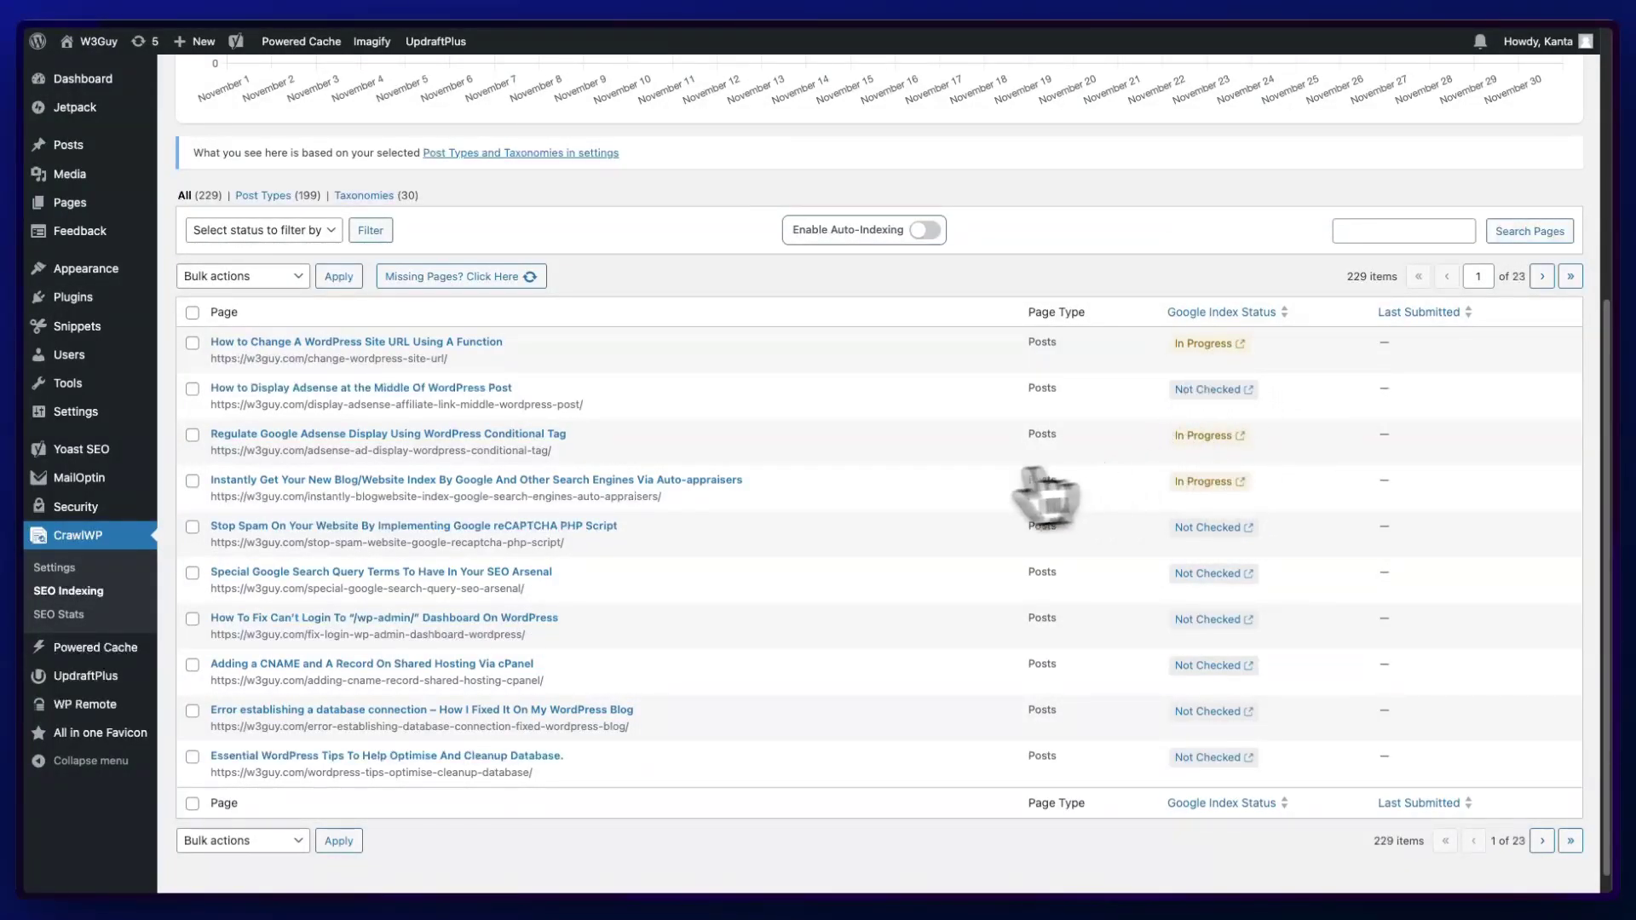
scroll(979, 499, "up", 3)
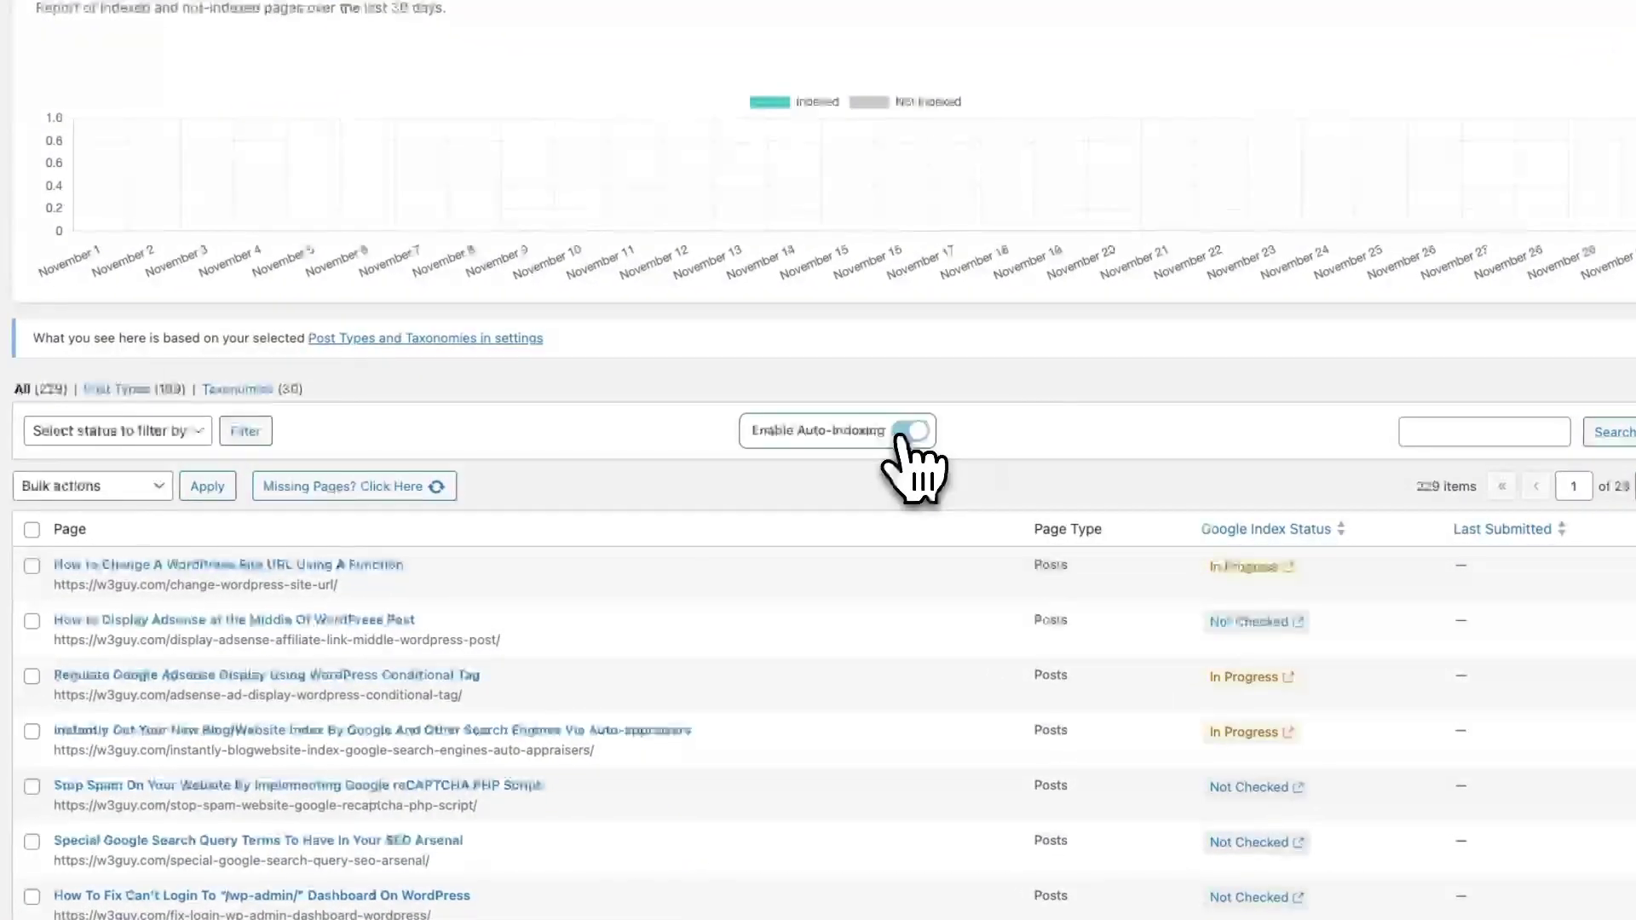
left_click(920, 432)
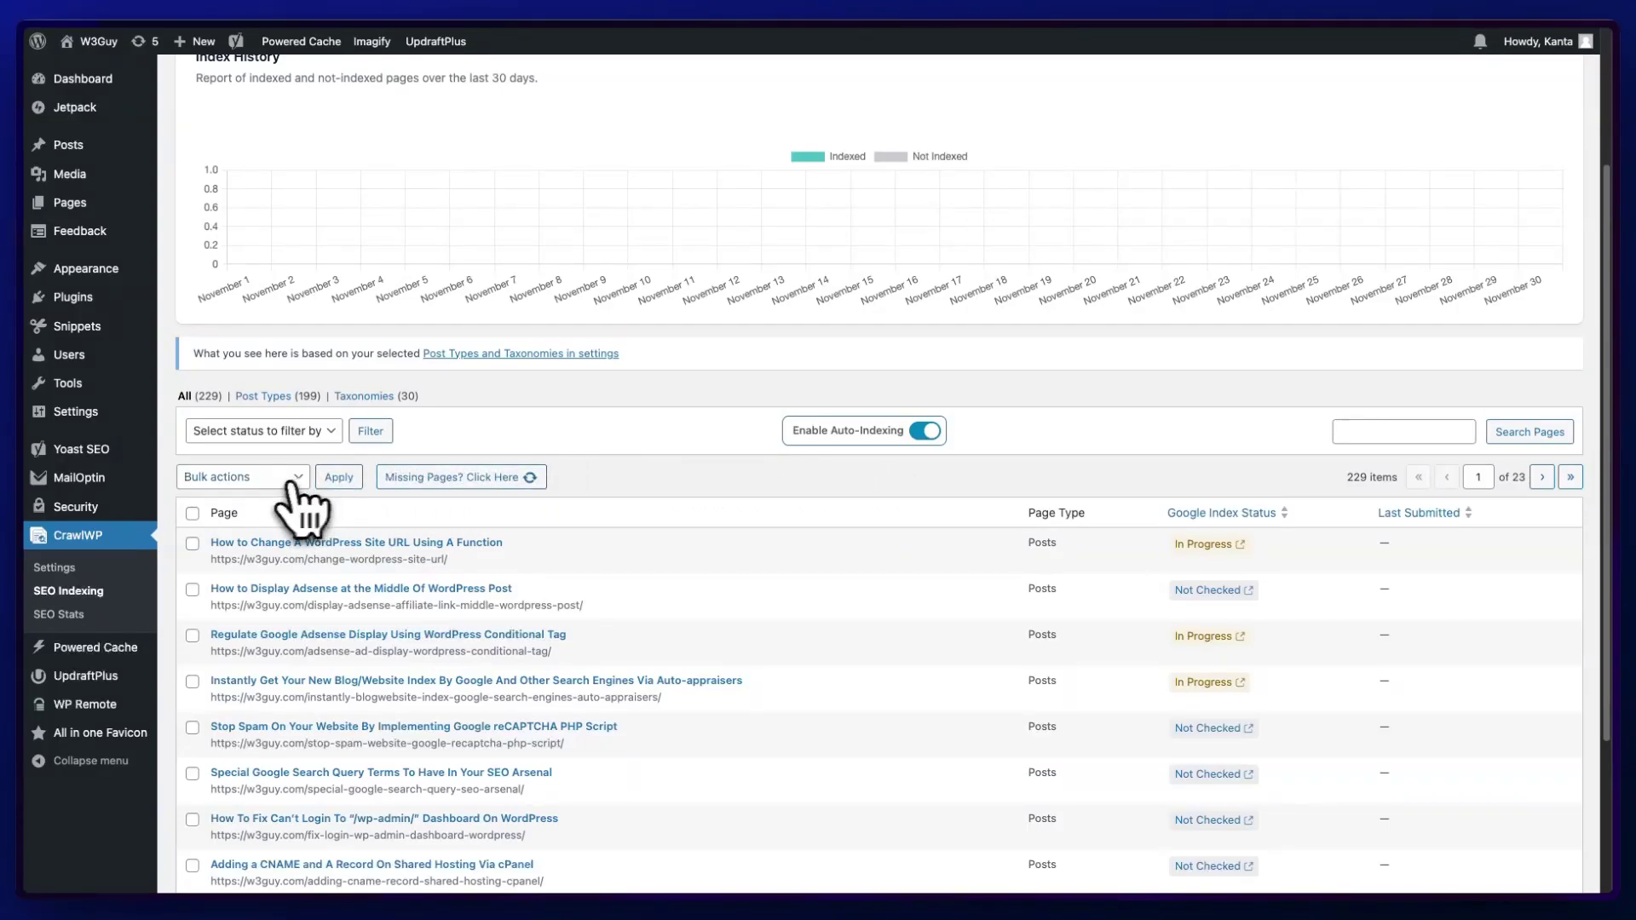
Select all posts on the first list page, submit them for indexing in bulk, and check their index status.
left_click(193, 513)
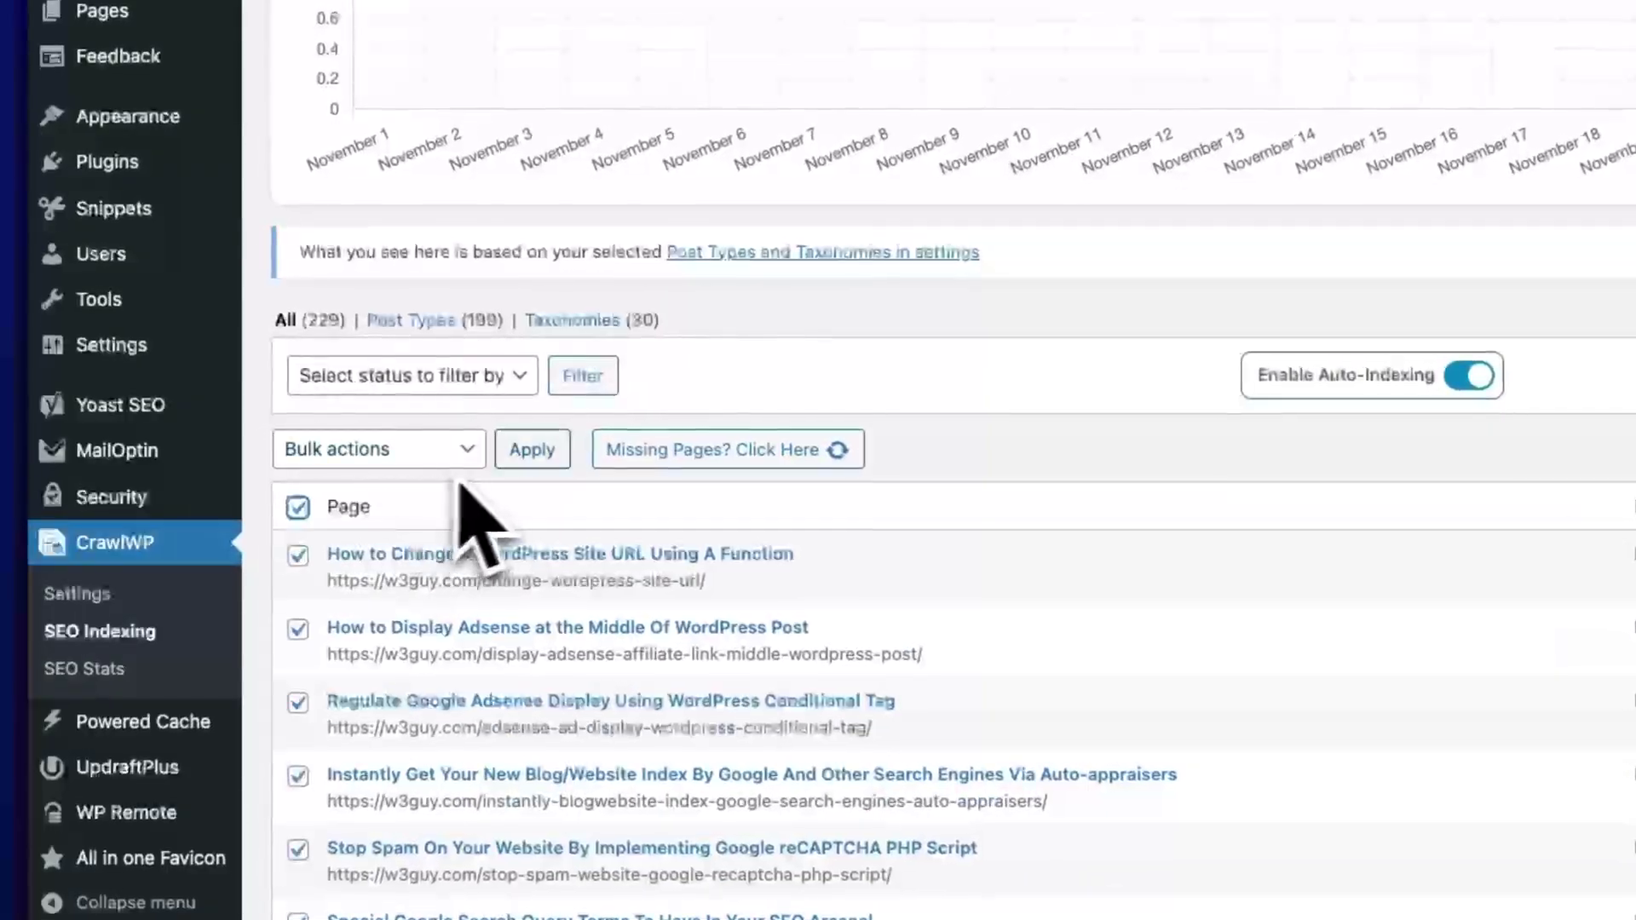
left_click(460, 451)
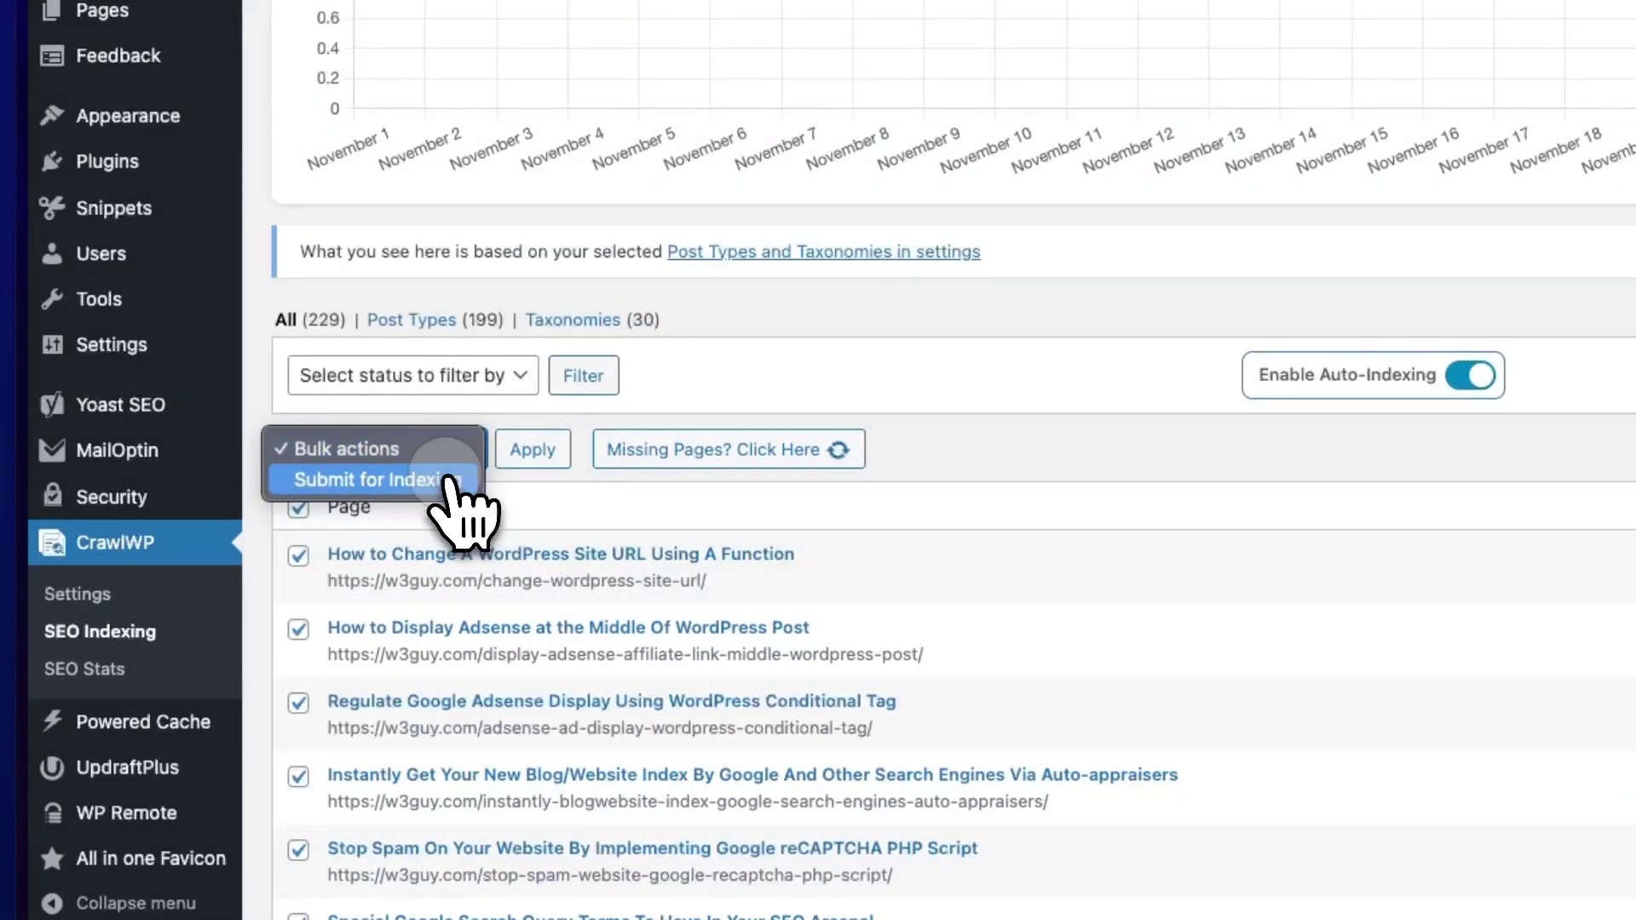
left_click(445, 478)
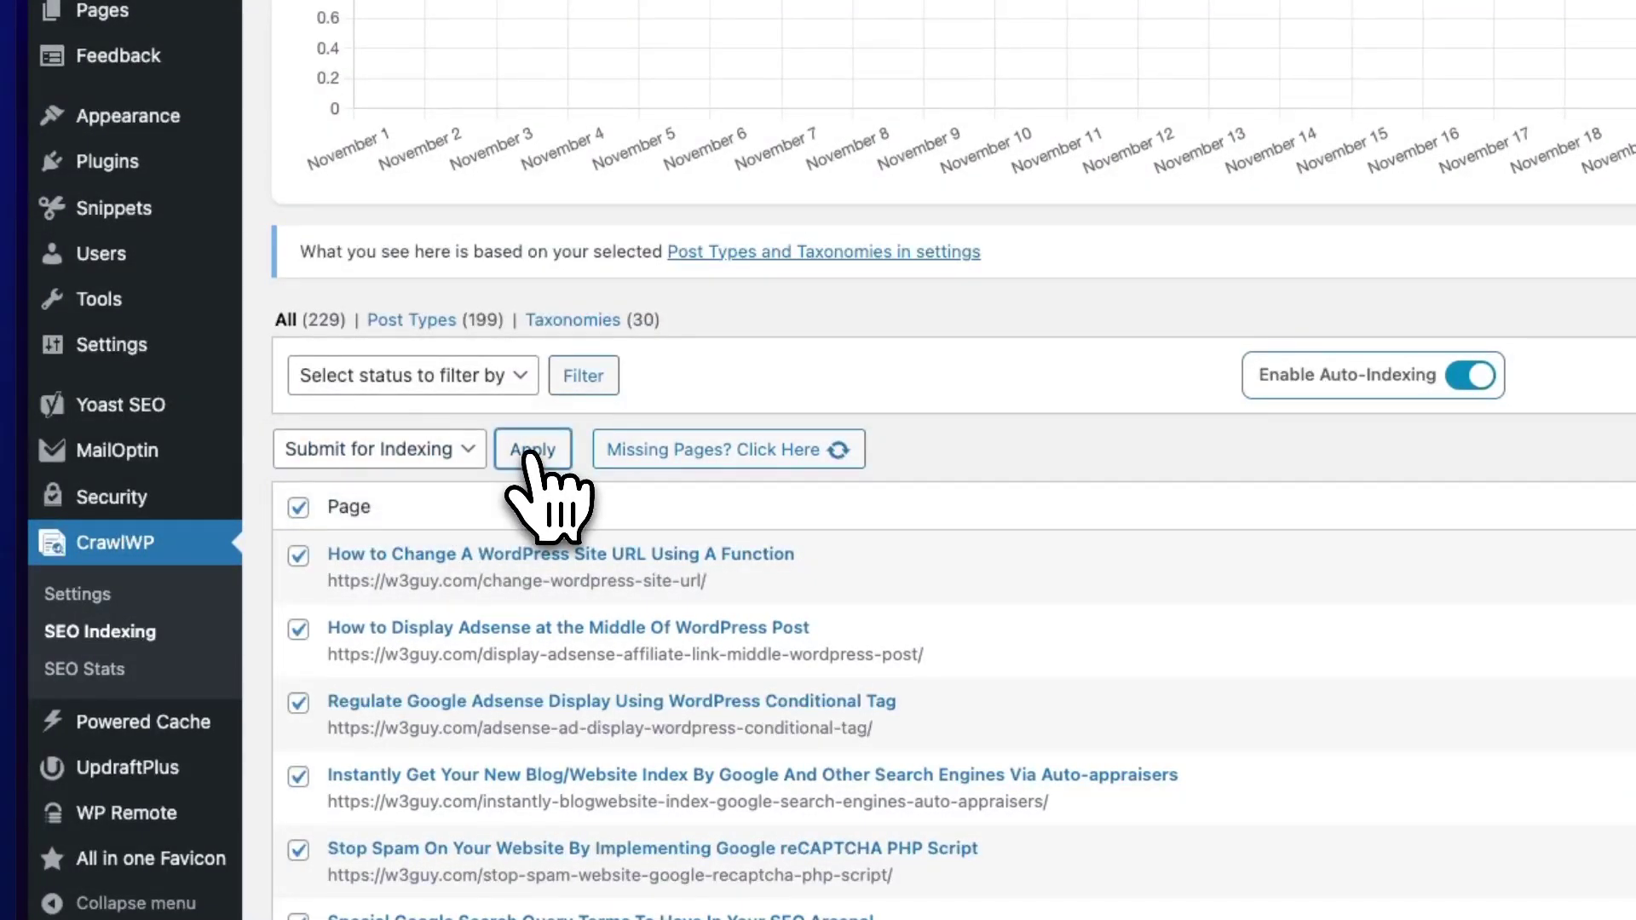
left_click(528, 452)
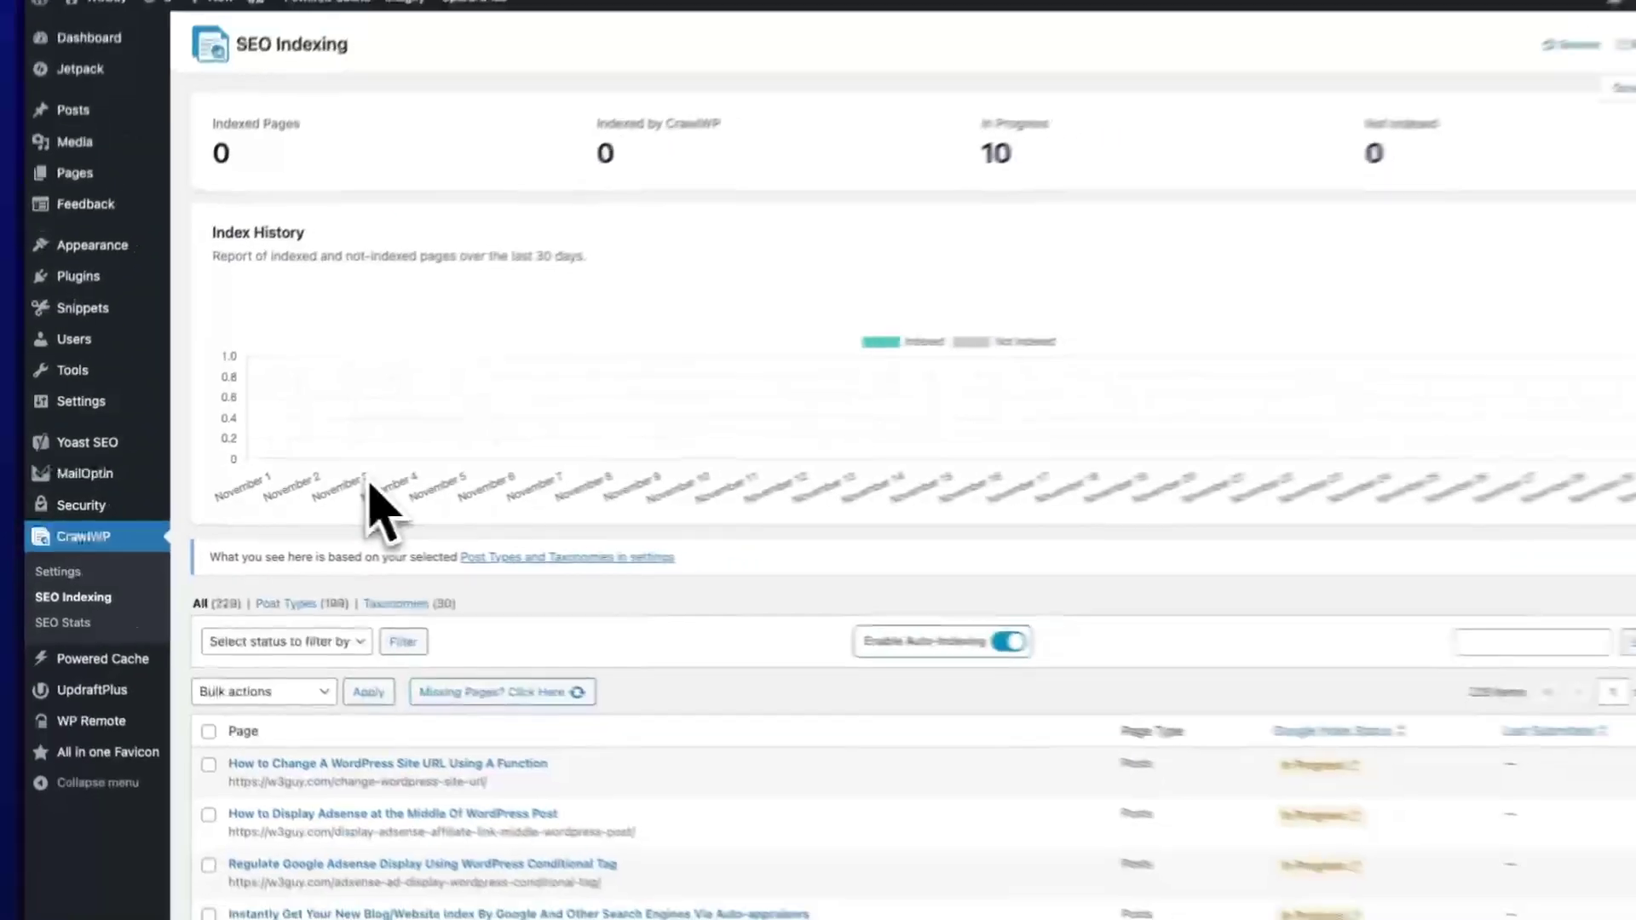
scroll(767, 651, "down", 5)
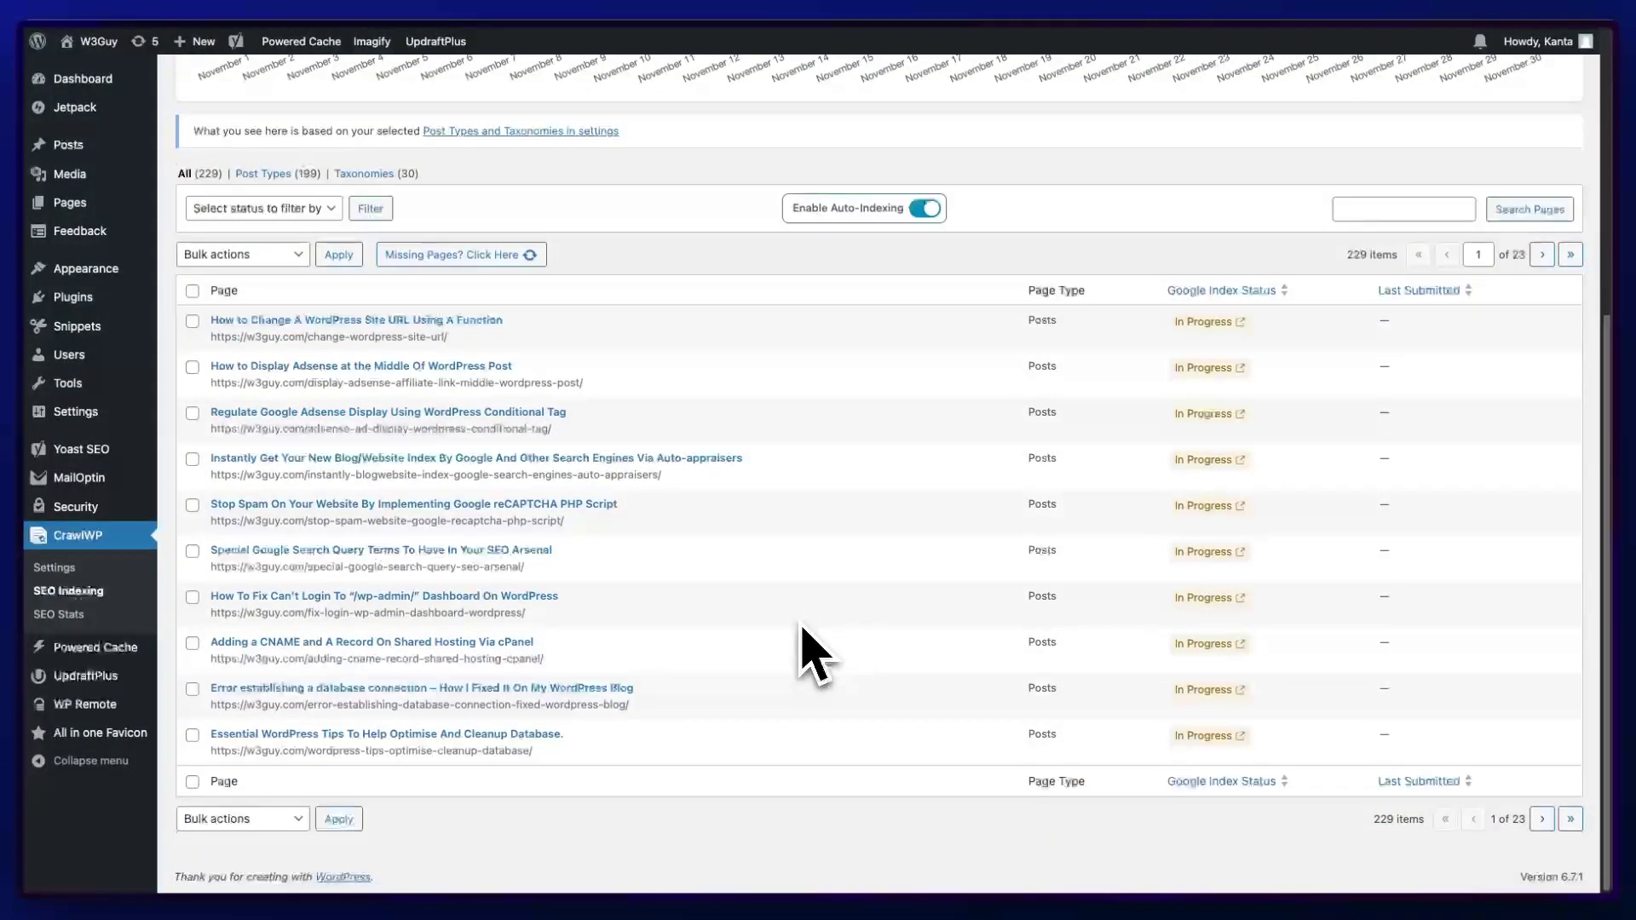
scroll(814, 652, "up", 5)
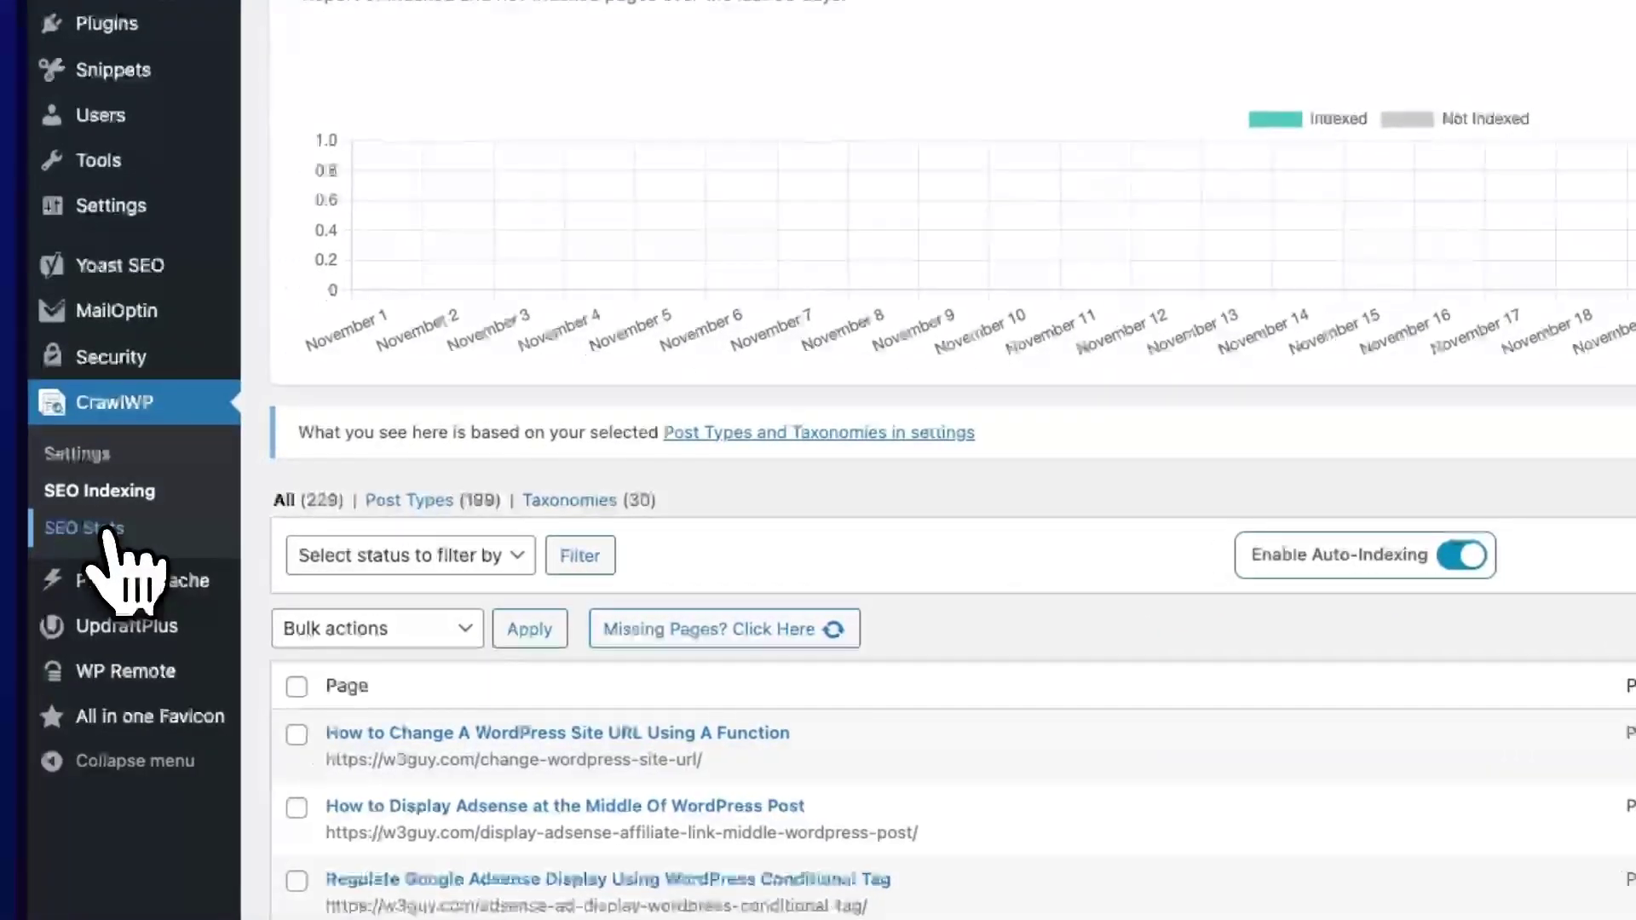
Open SEO Stats, switch the date range to Custom and look at the From and To date pickers.
left_click(94, 528)
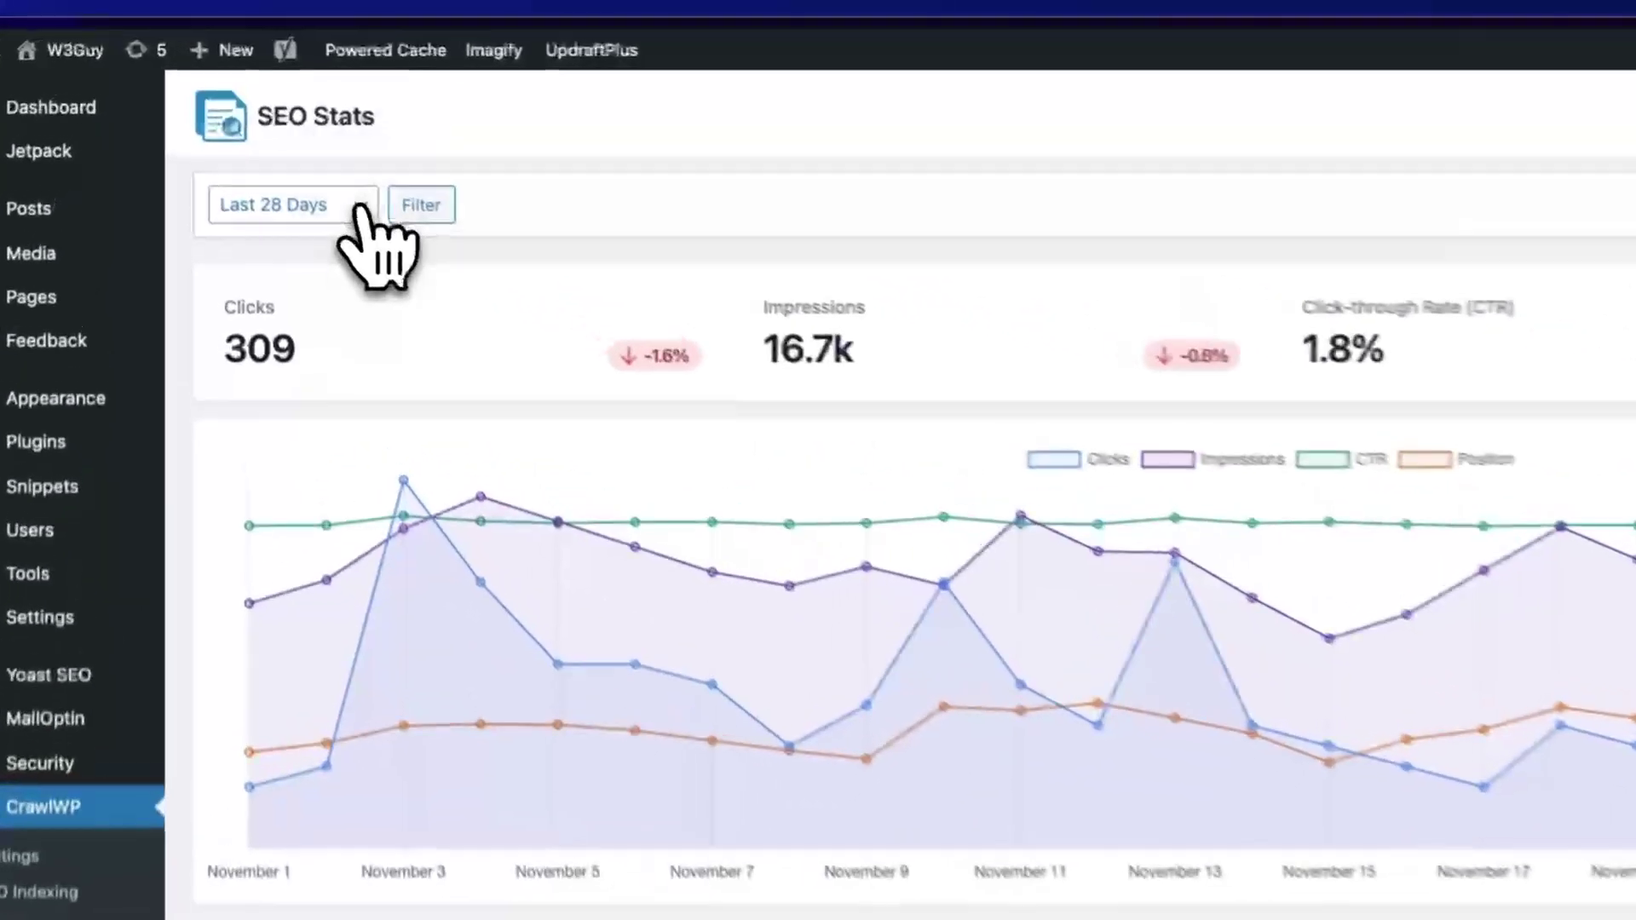
left_click(285, 145)
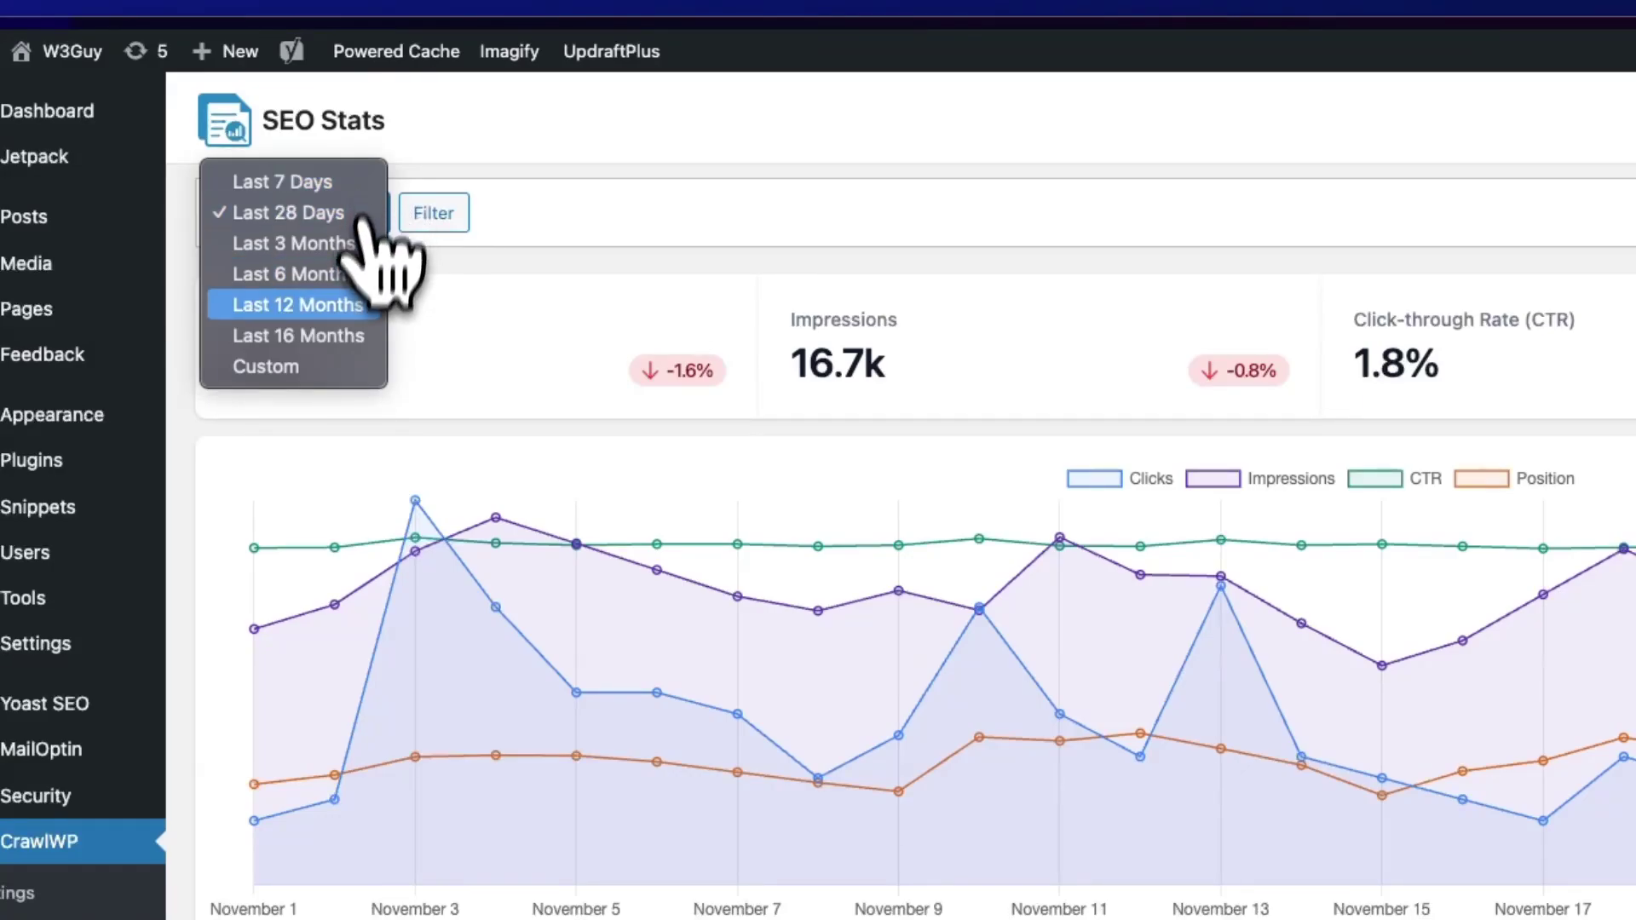
left_click(324, 365)
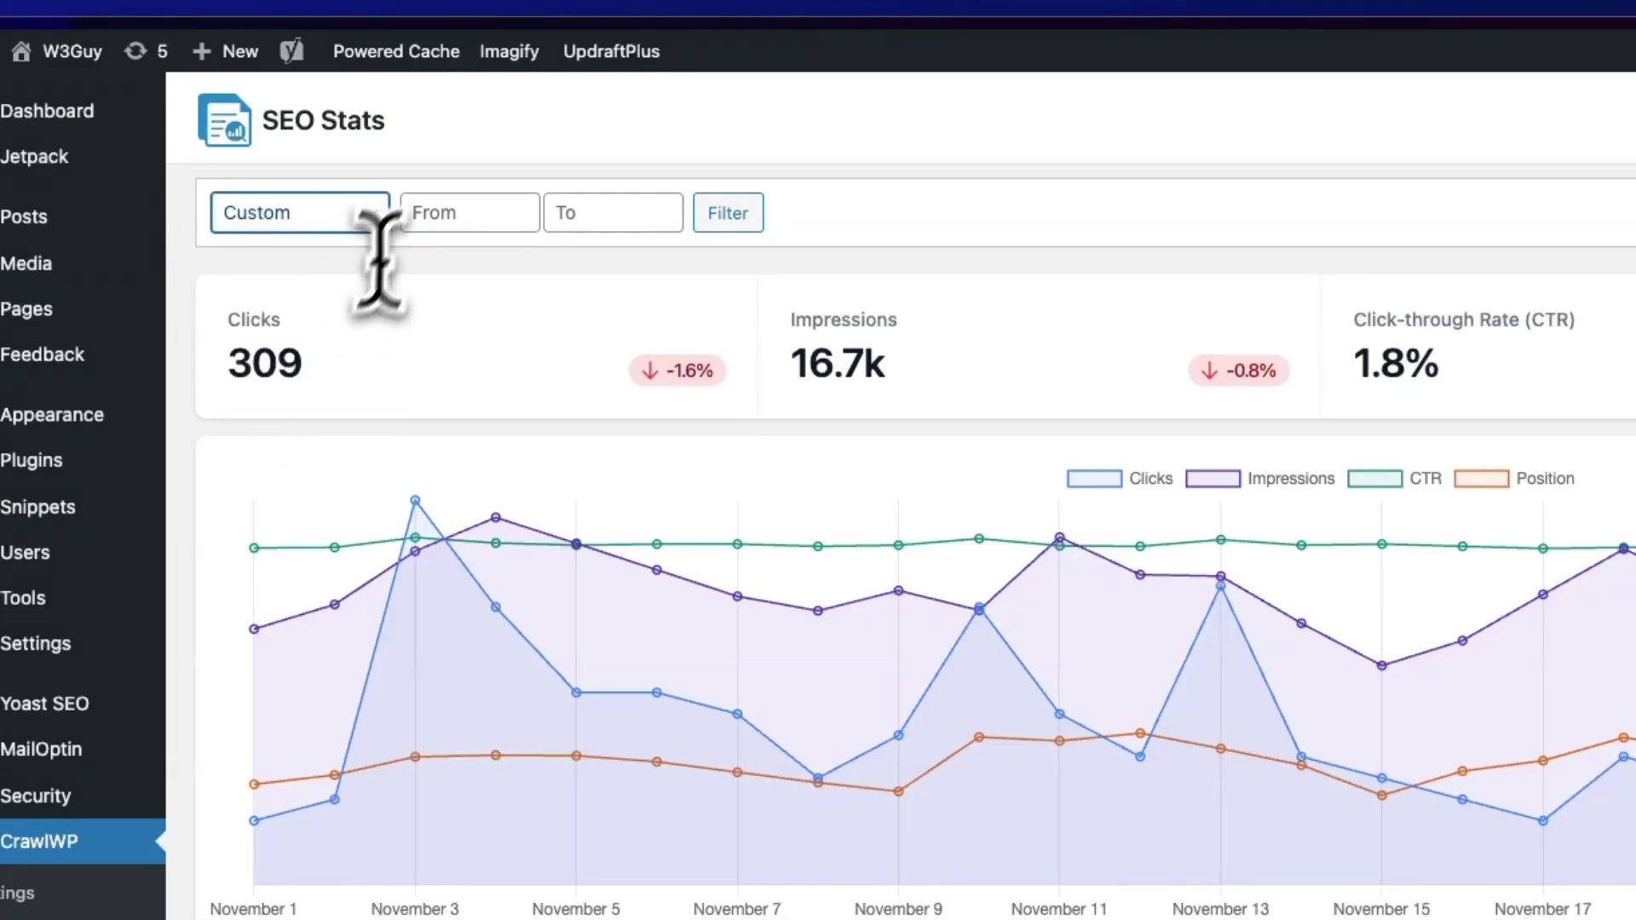
left_click(431, 212)
left_click(565, 213)
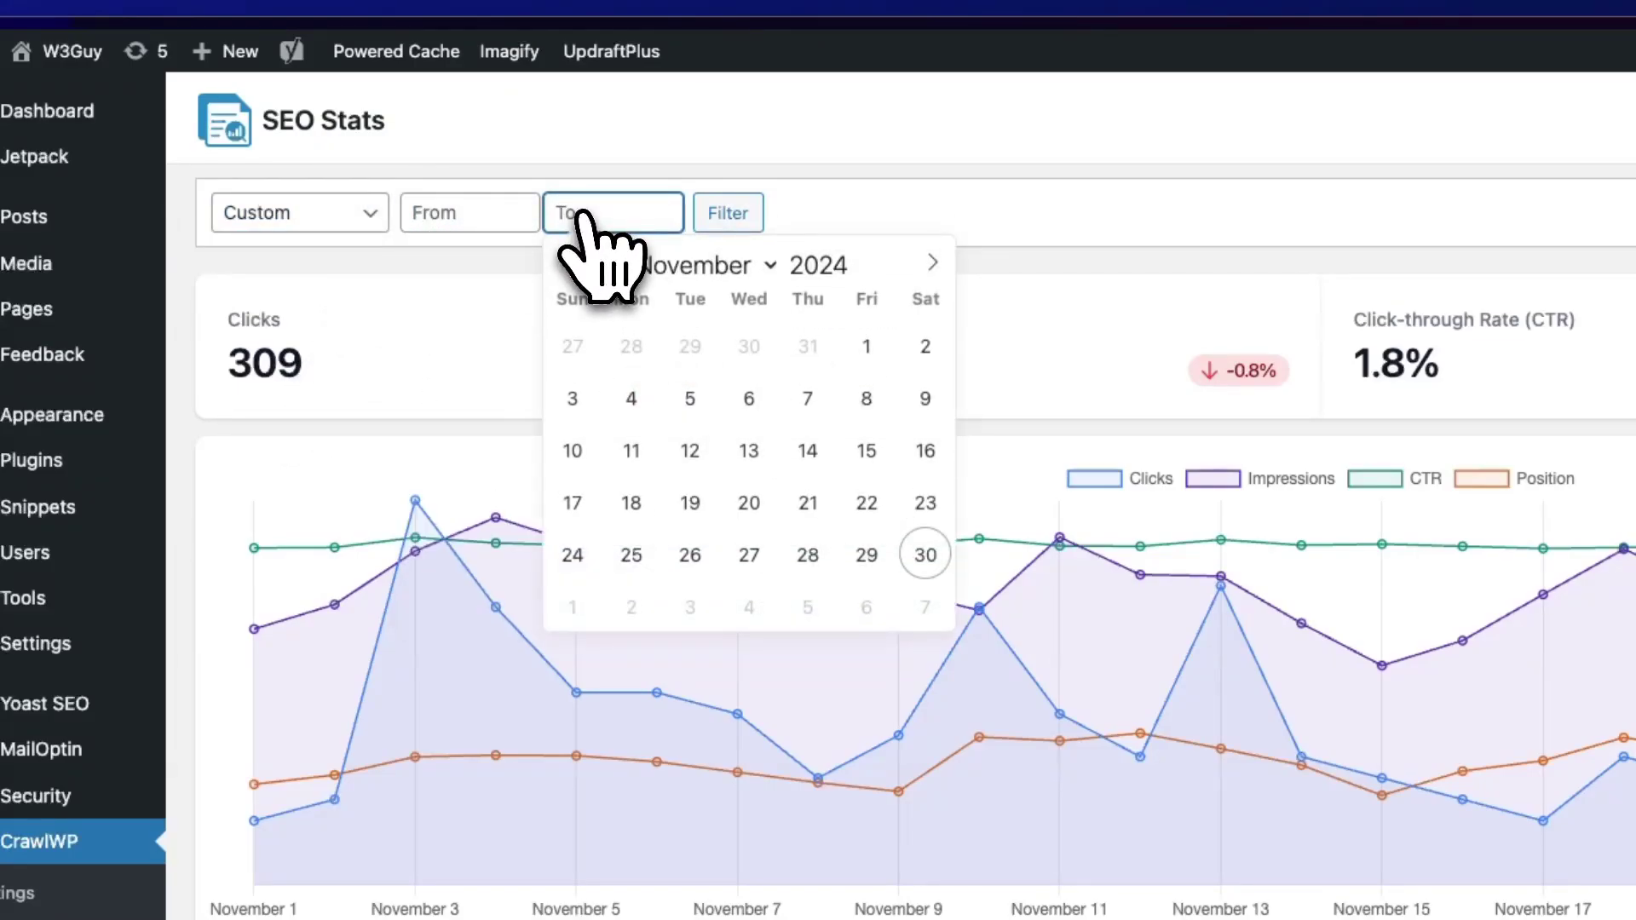
left_click(496, 289)
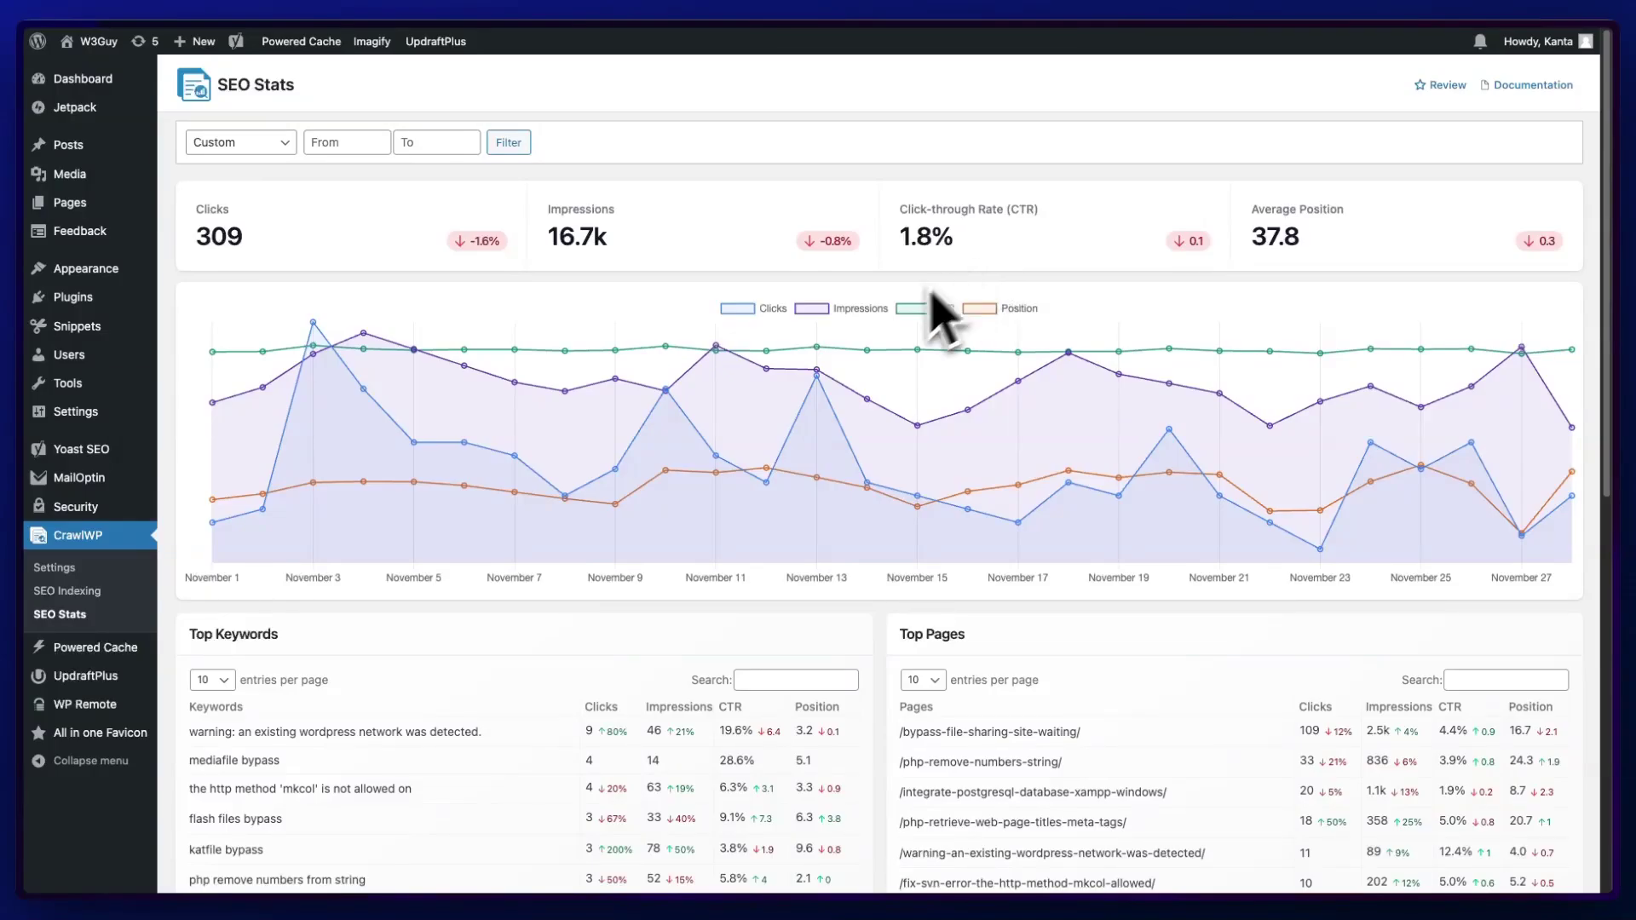
Inspect a mid-November data point in the SEO Stats chart, search Top Keywords for "php" and clear the search.
mouse_move(793, 439)
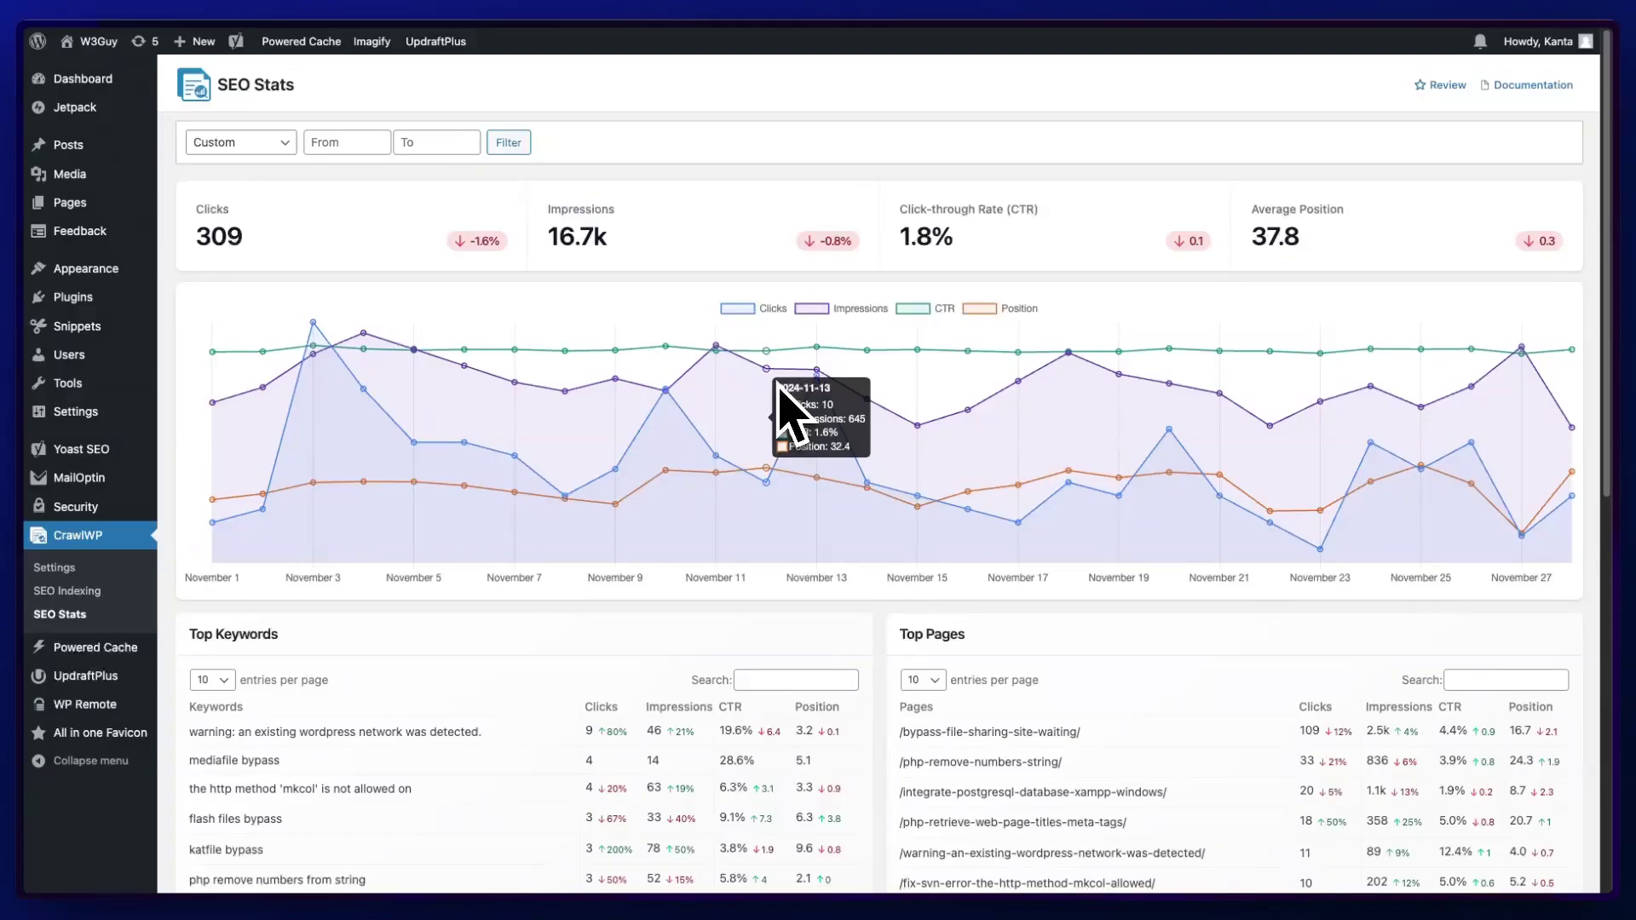
scroll(792, 408, "down", 3)
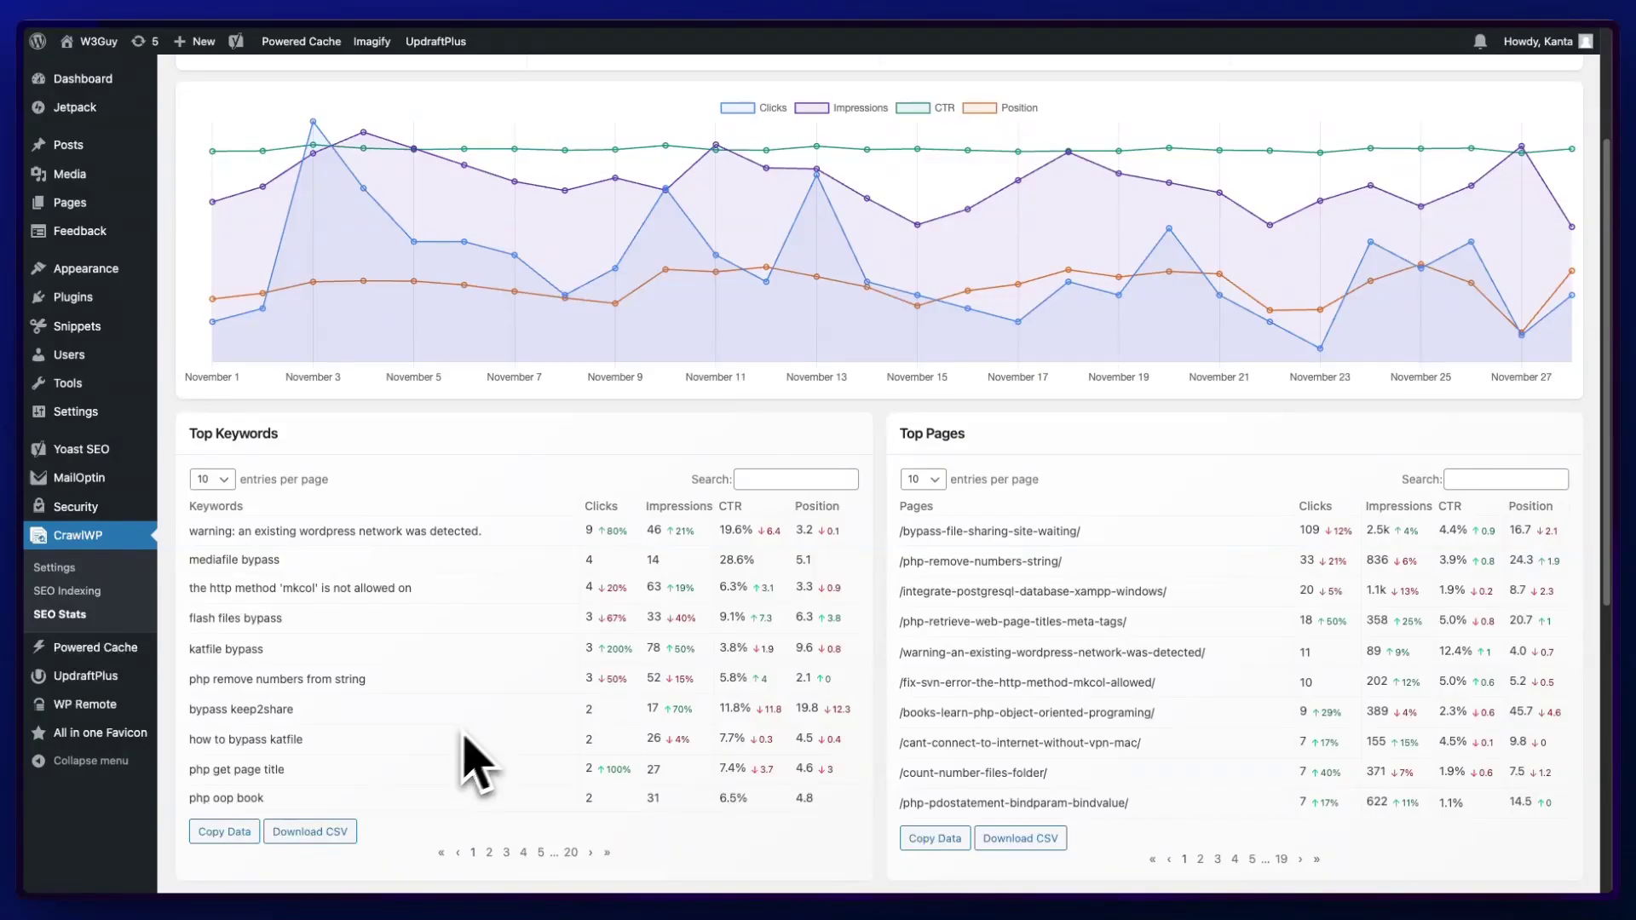
left_click(814, 481)
type("p")
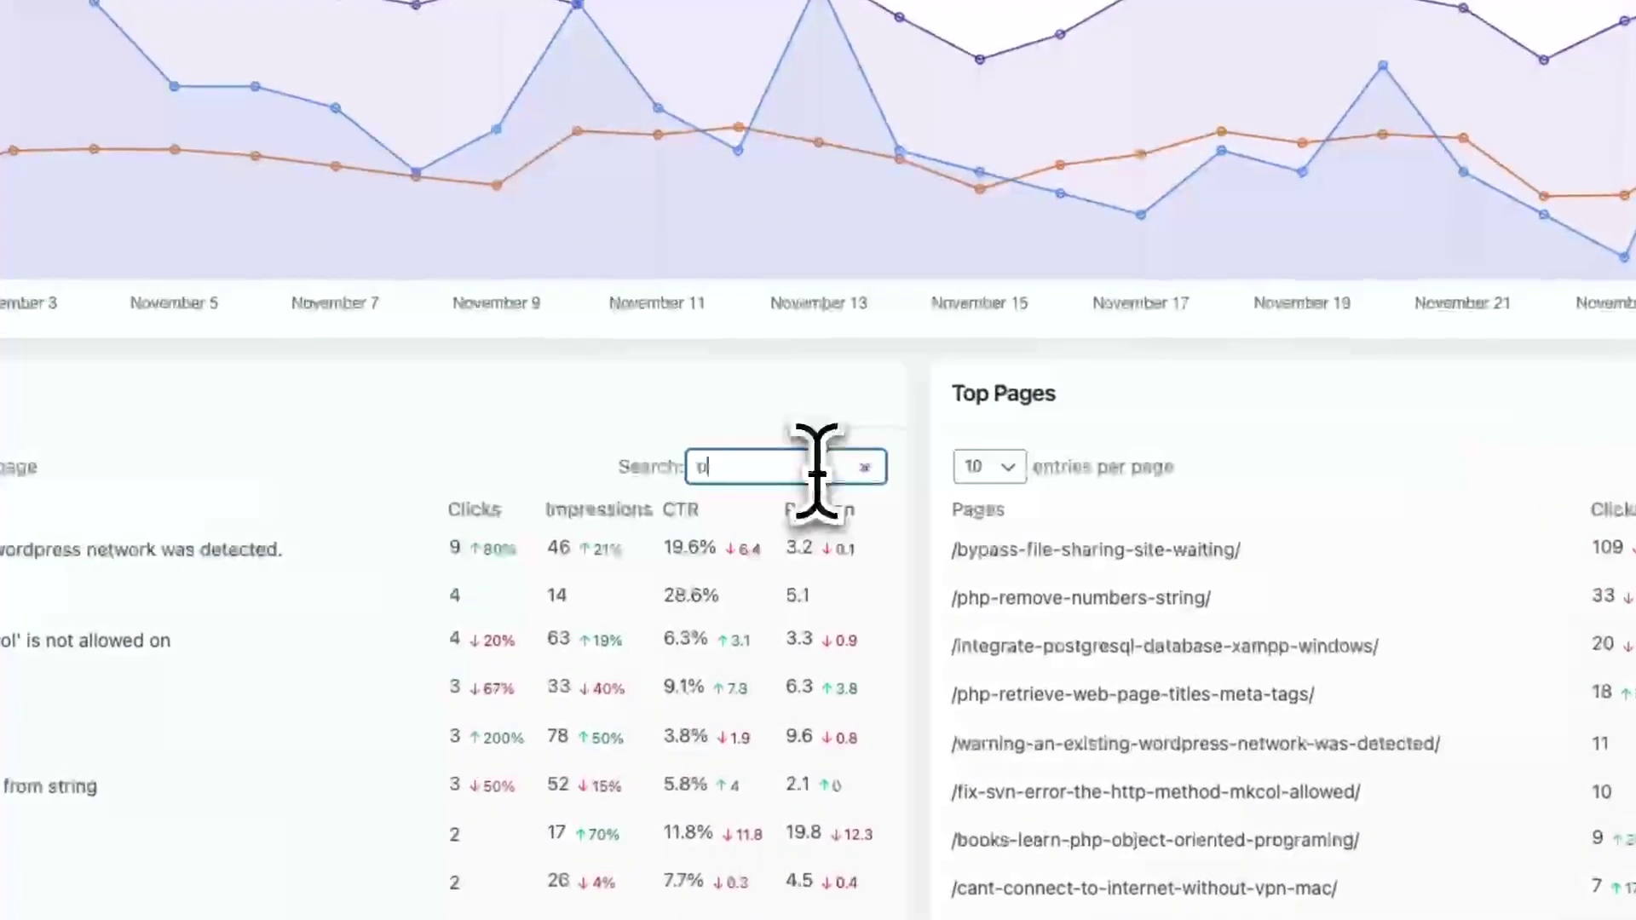
type("hp")
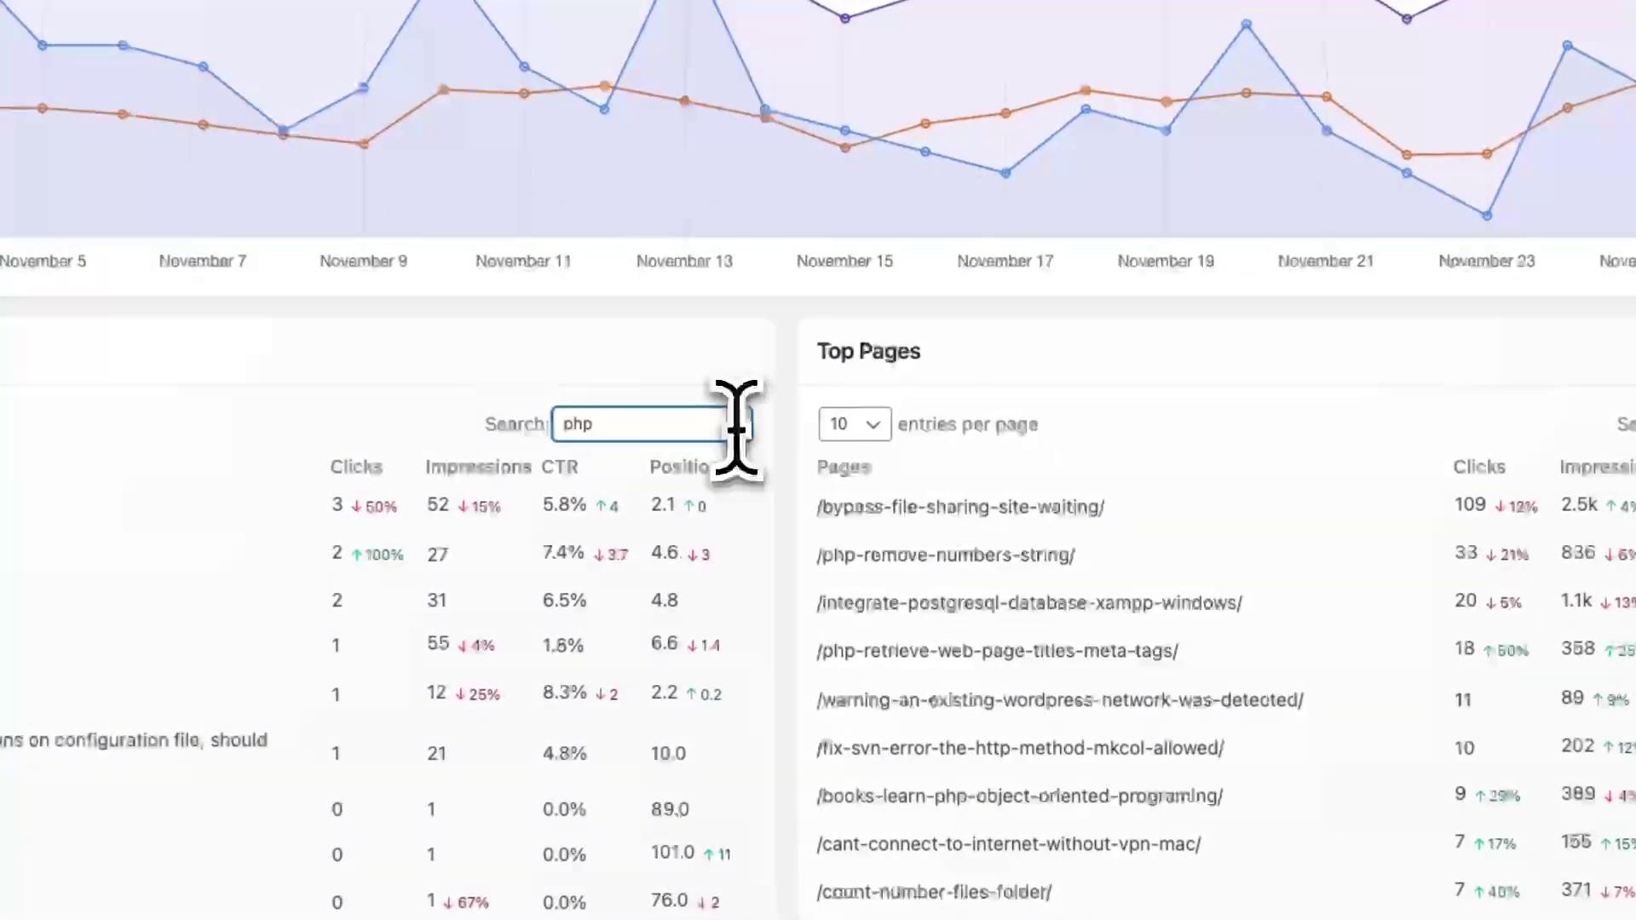
left_click(742, 426)
Review the Top Keywords, Top Pages, Top Countries and Devices tables with their copy and CSV export options.
scroll(1204, 545, "down", 10)
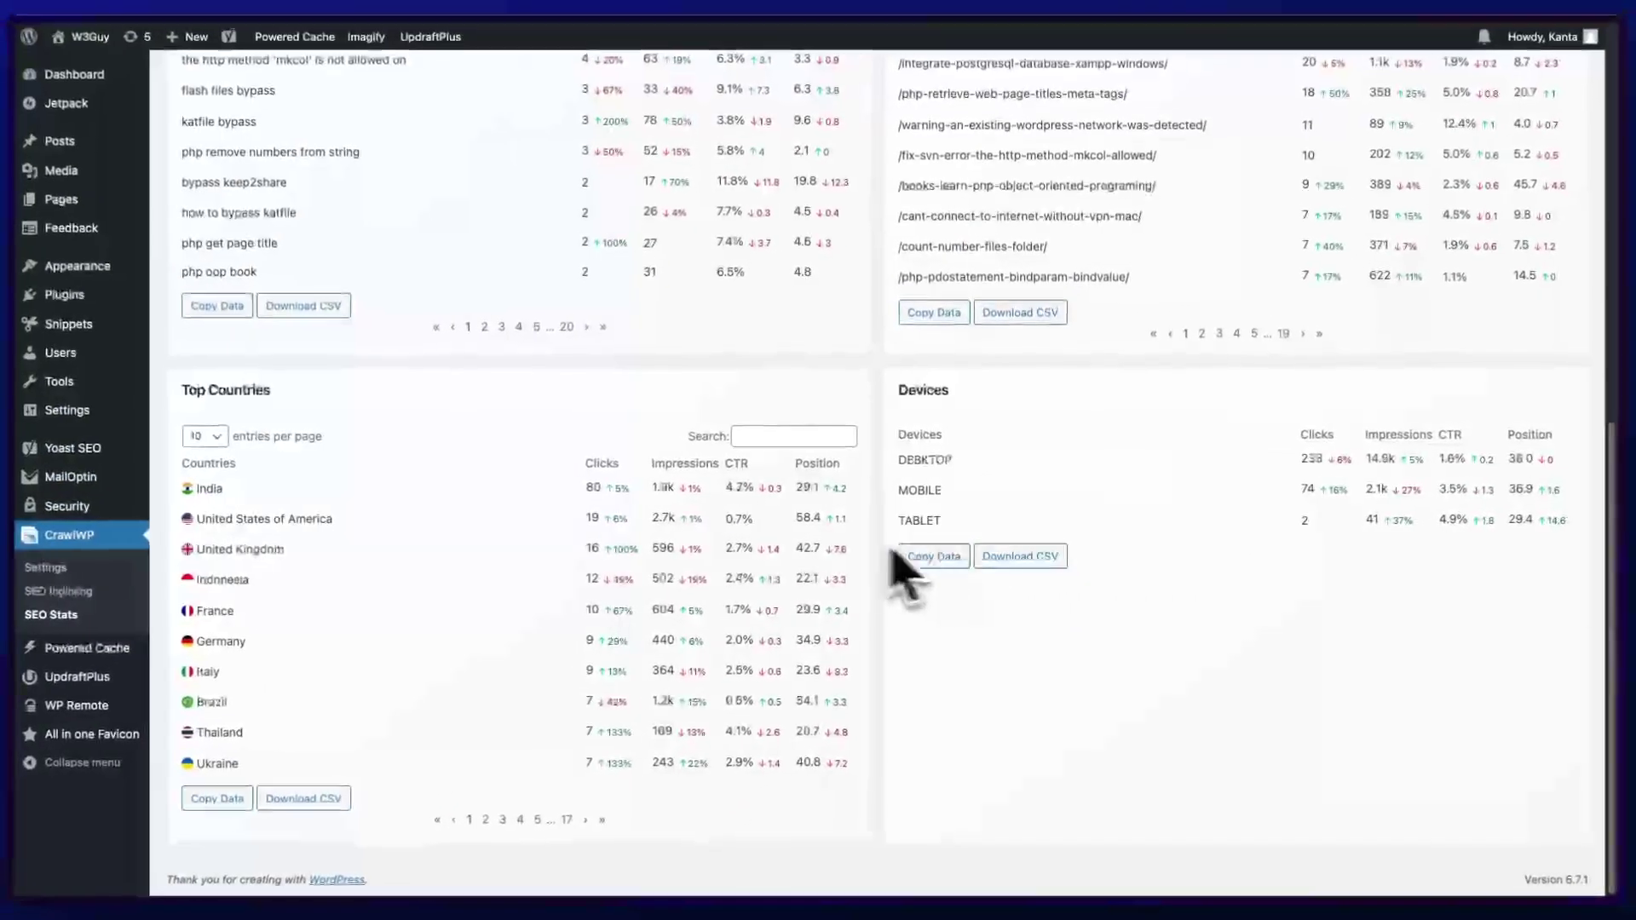
scroll(843, 558, "up", 3)
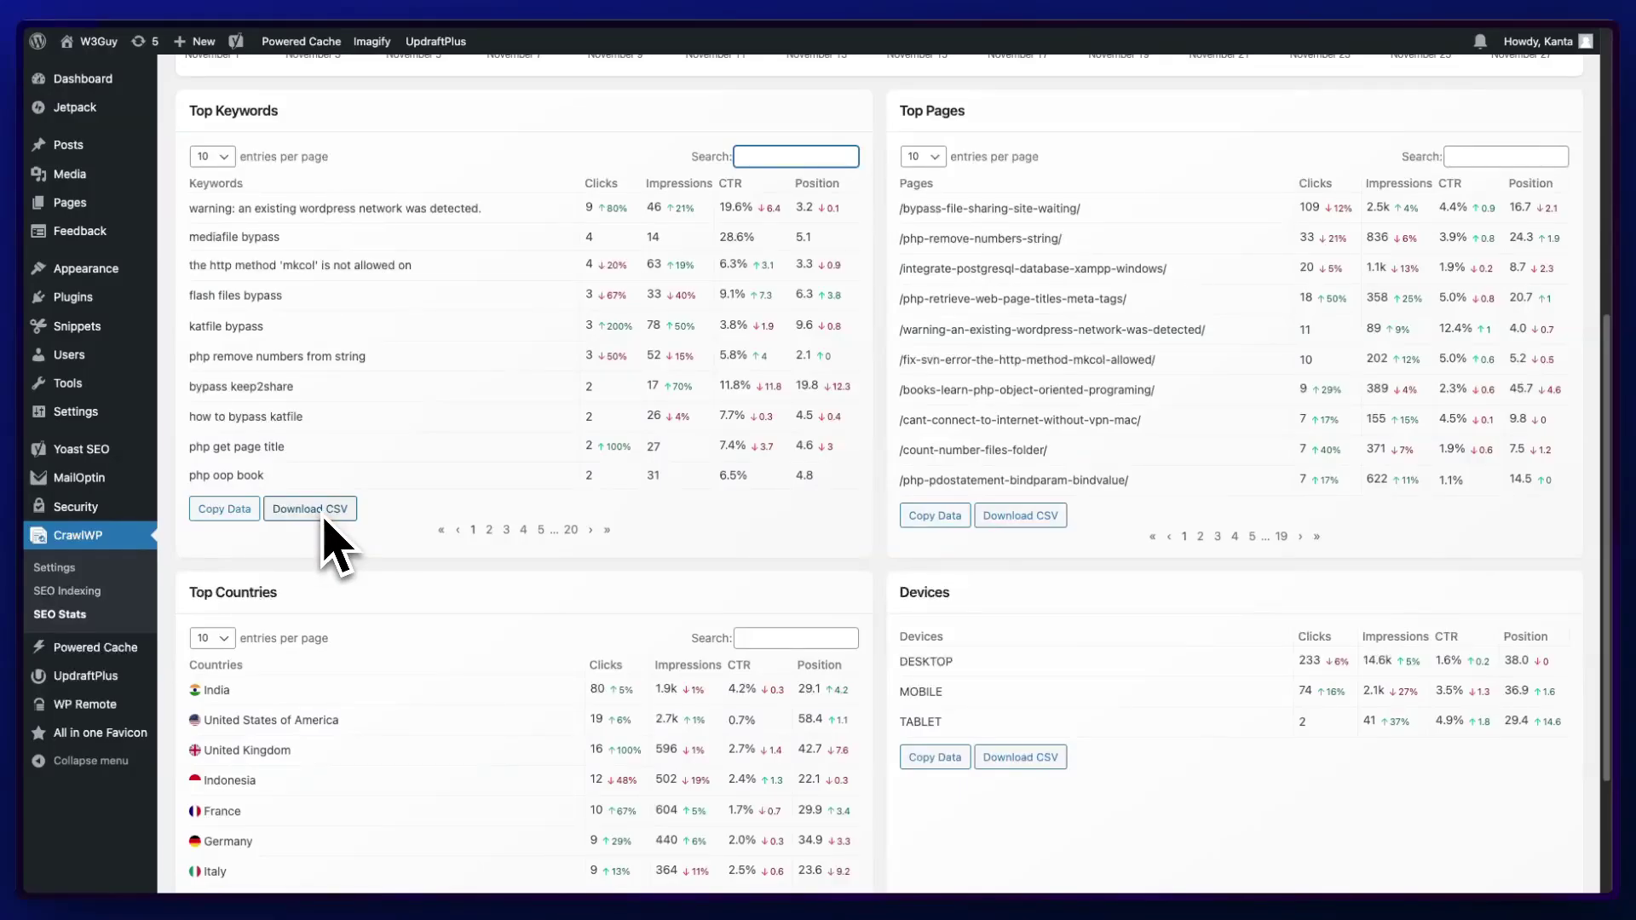
scroll(464, 547, "down", 3)
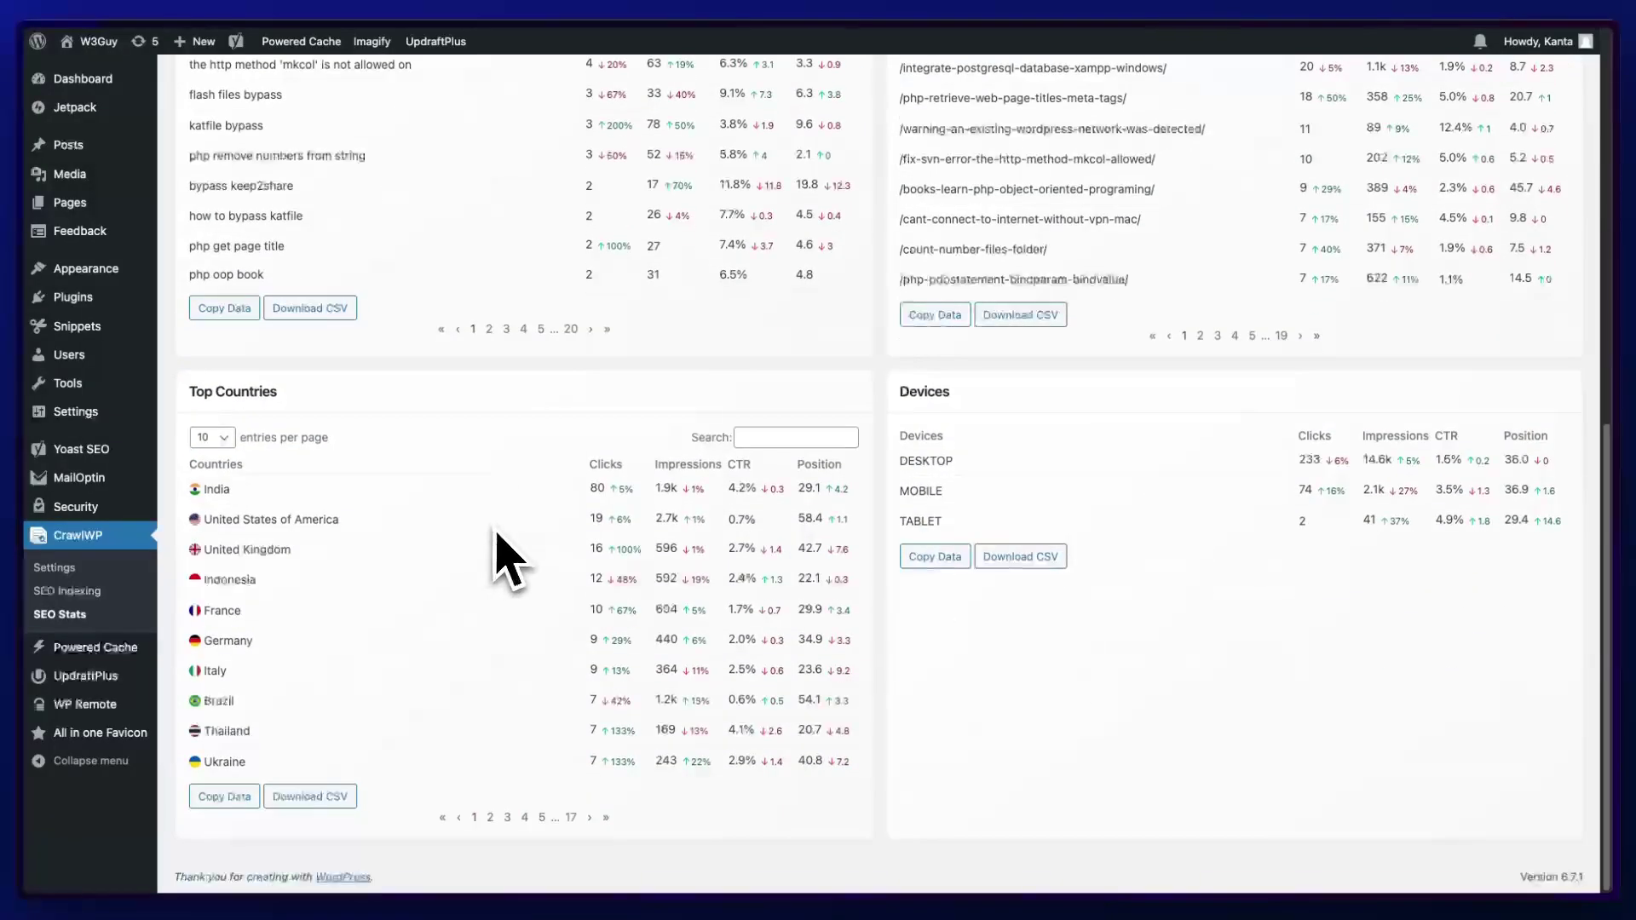
scroll(500, 550, "up", 8)
scroll(503, 558, "up", 1)
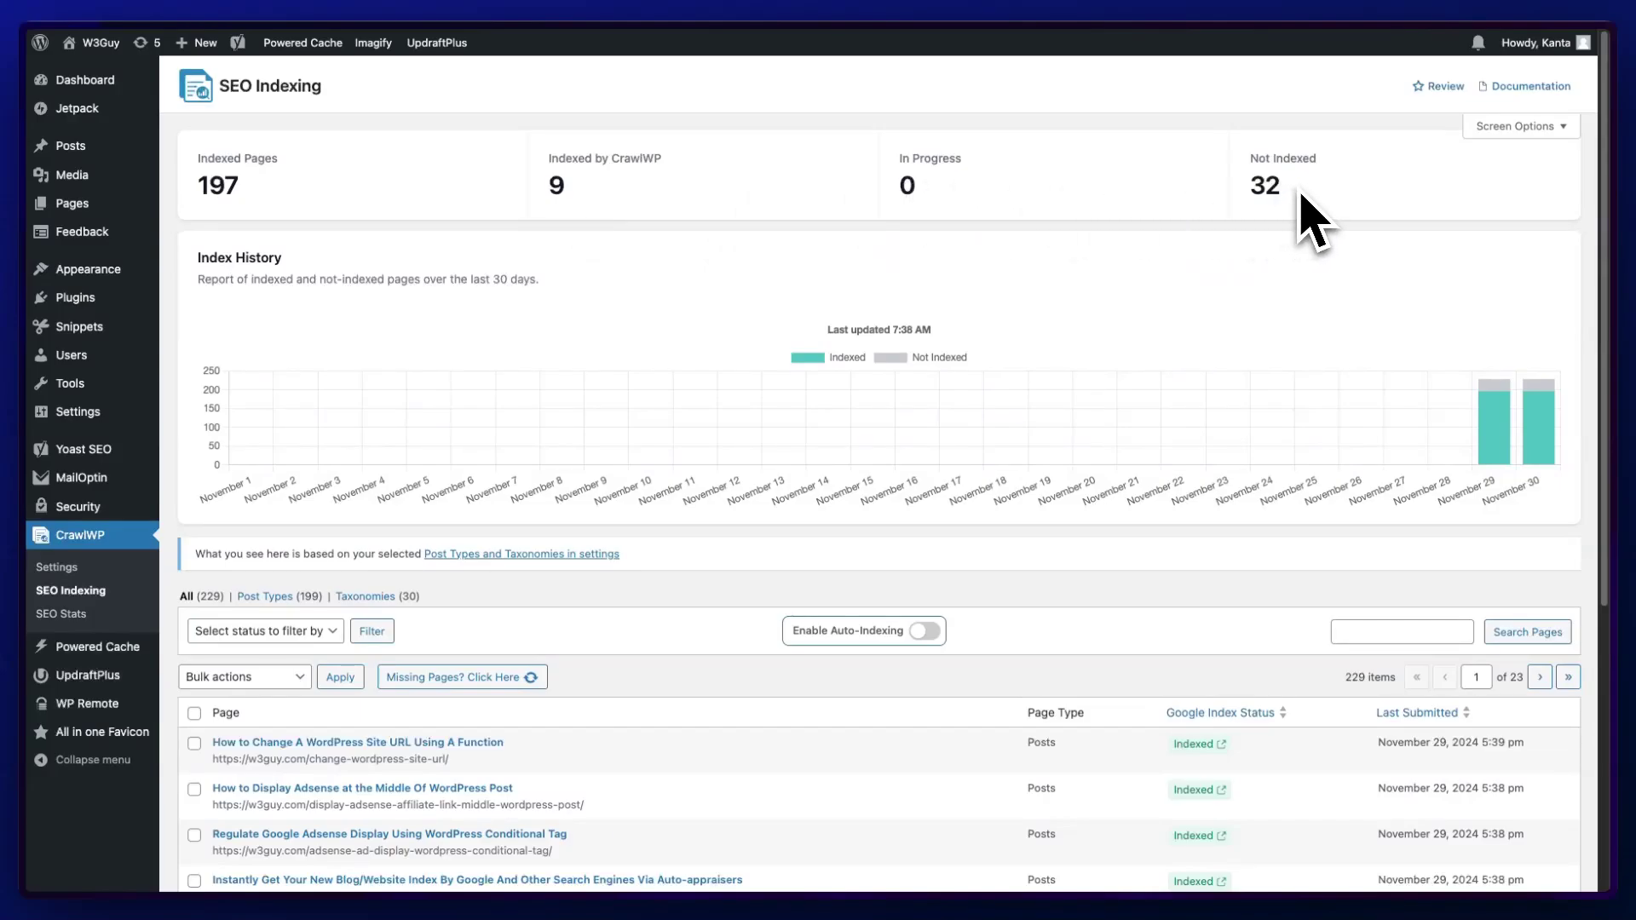
Check the index status details of the post marked Not Indexed in SEO Indexing and review its URL inspection report in Google Search Console.
scroll(784, 321, "down", 5)
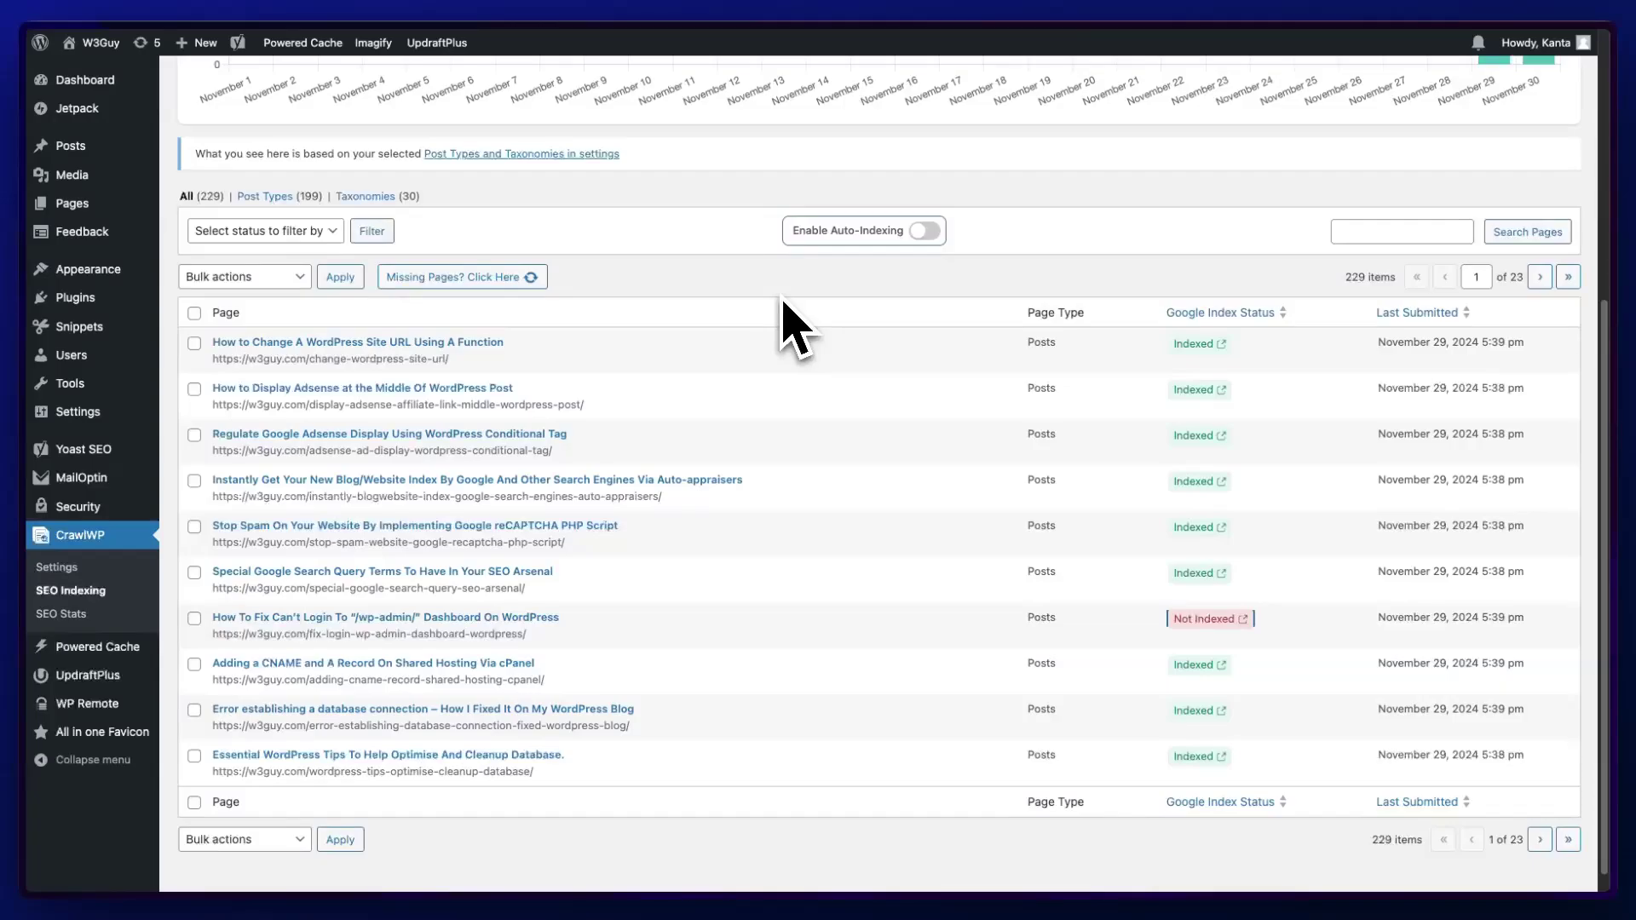
mouse_move(1214, 626)
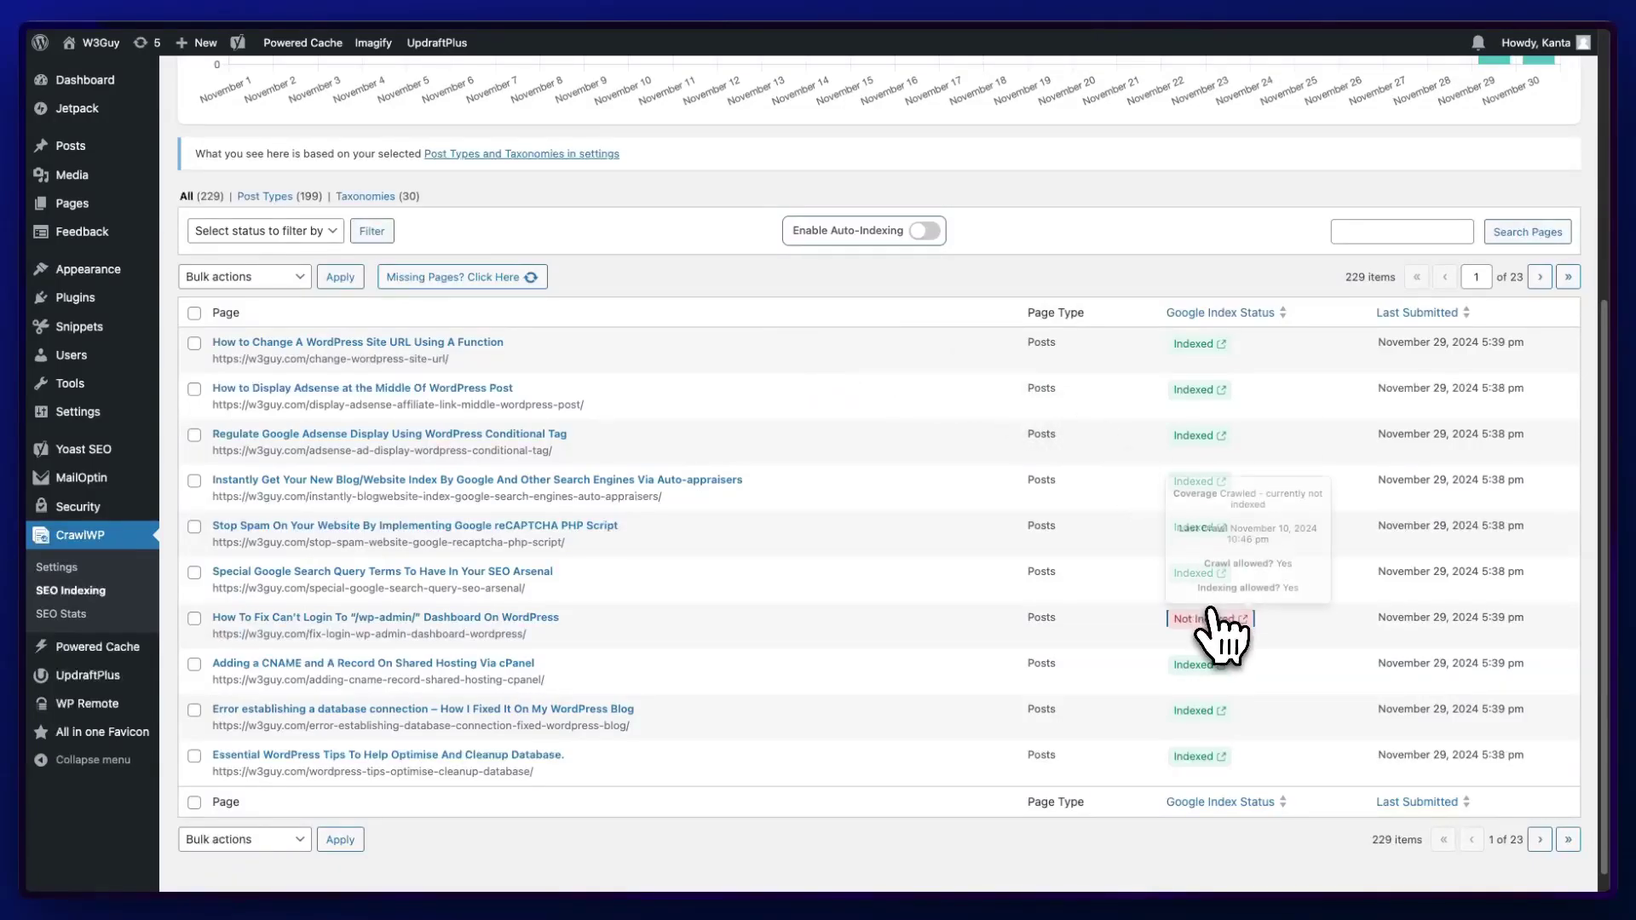
left_click(1056, 561)
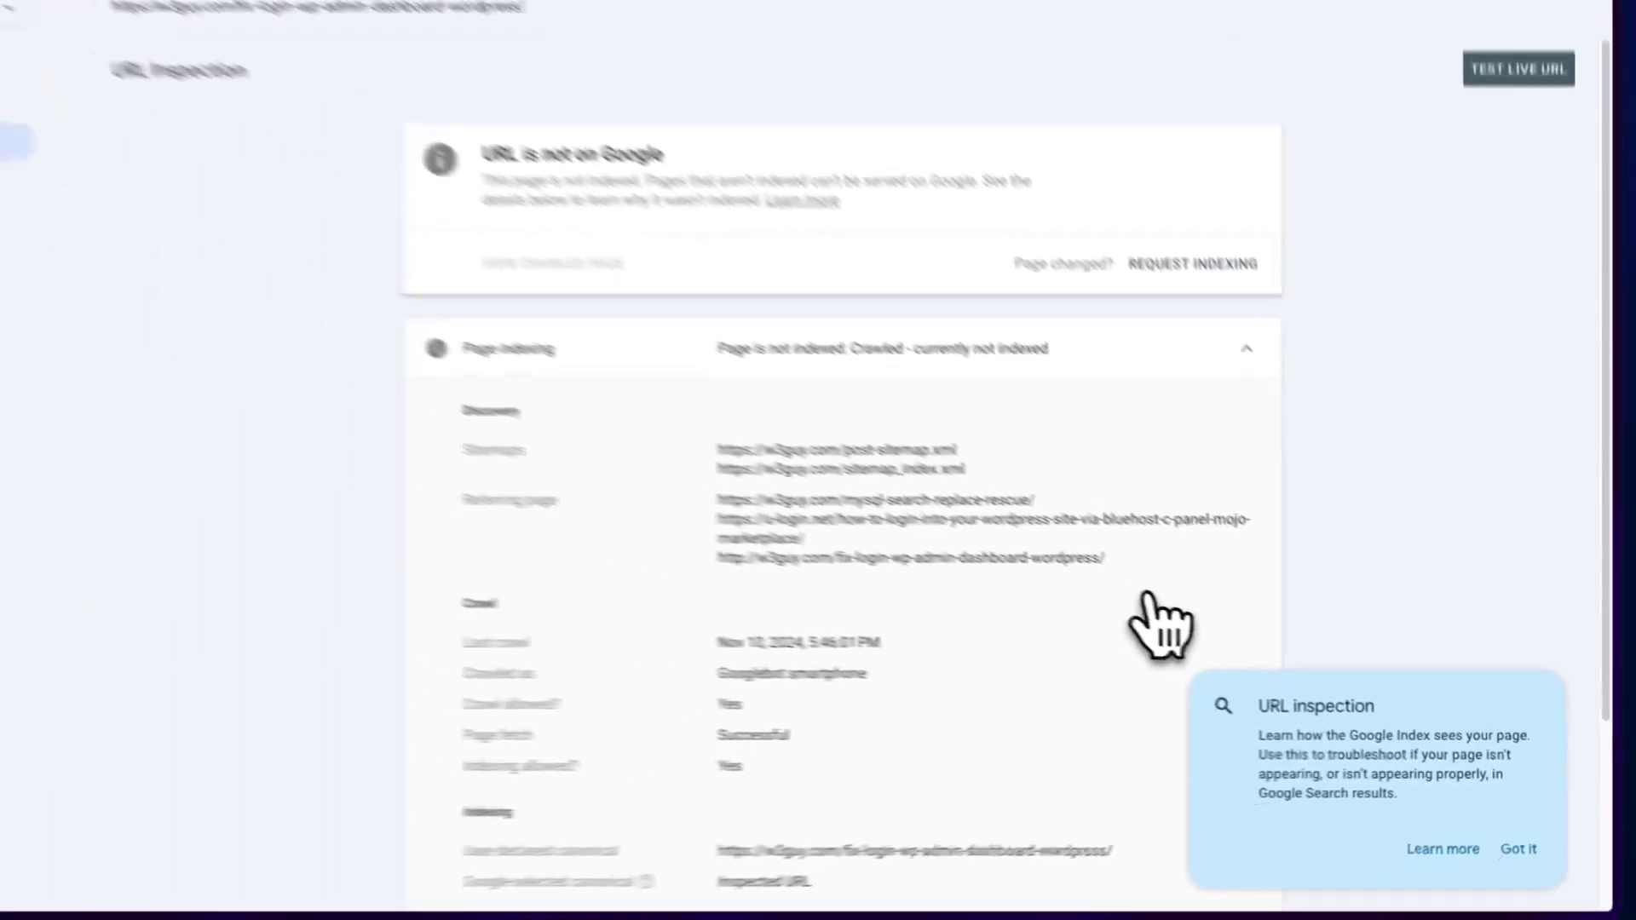
scroll(1038, 631, "down", 3)
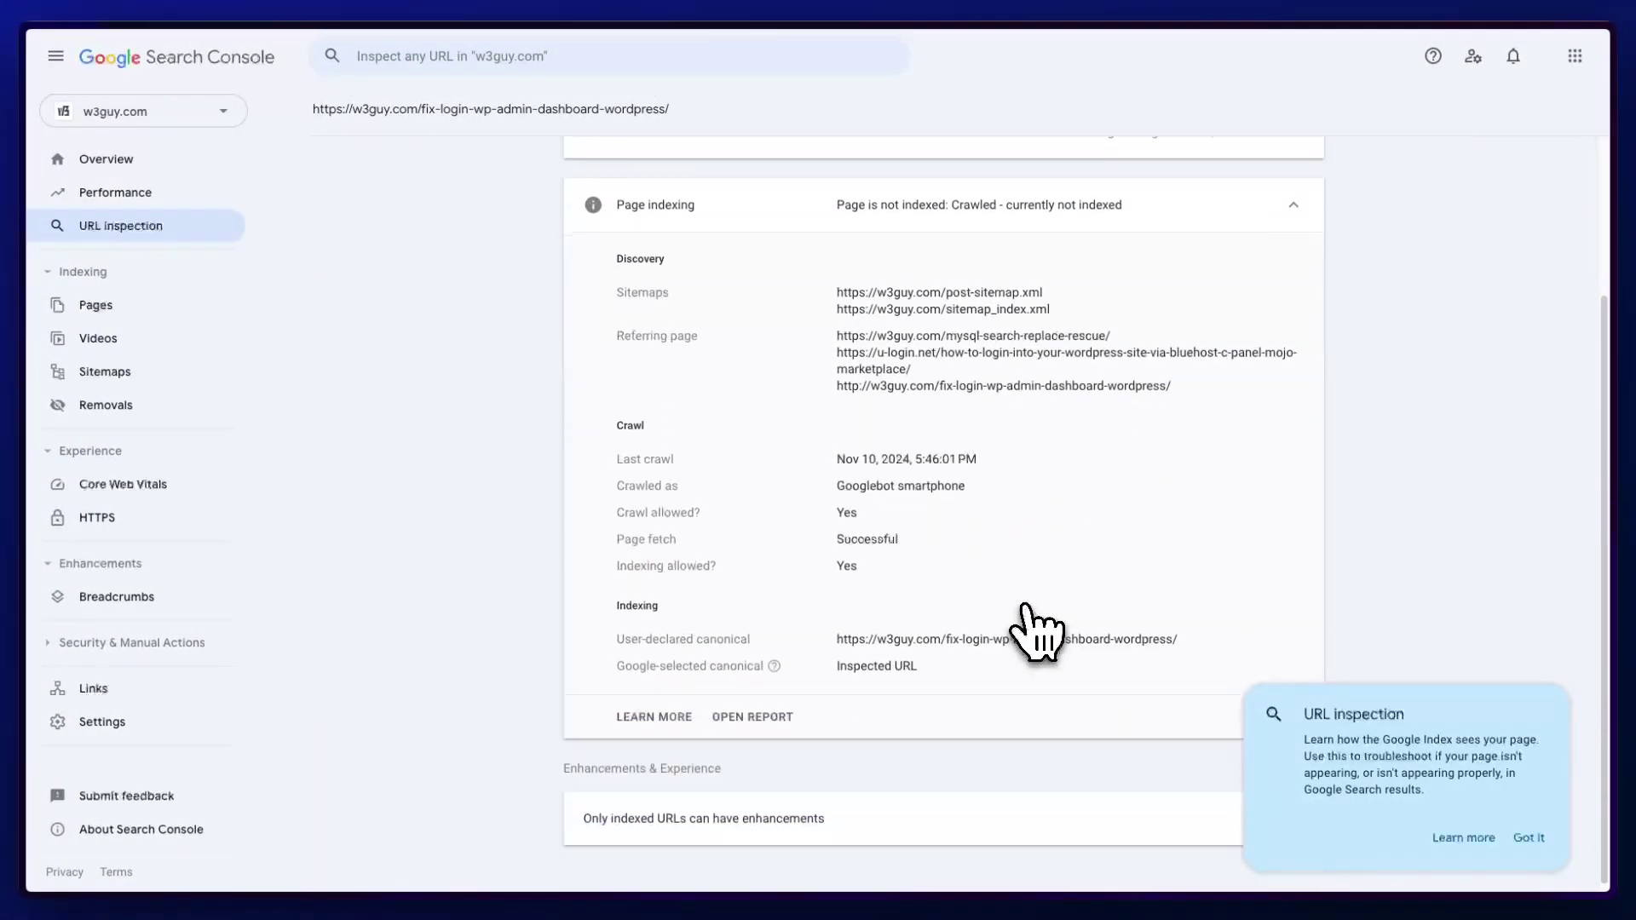
scroll(1037, 633, "up", 3)
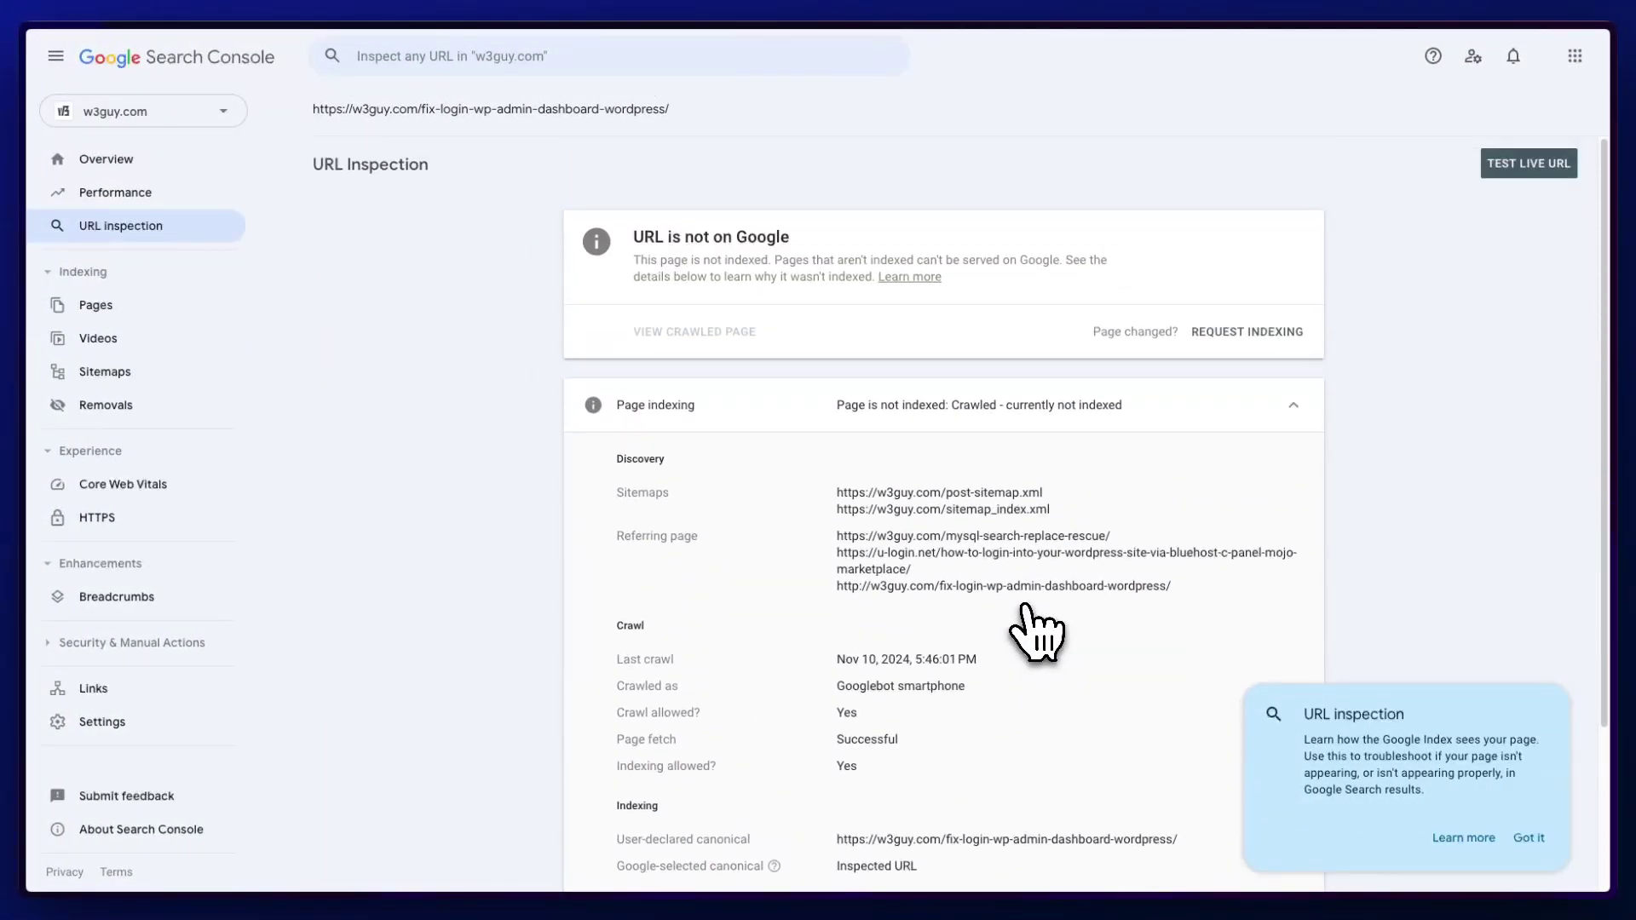